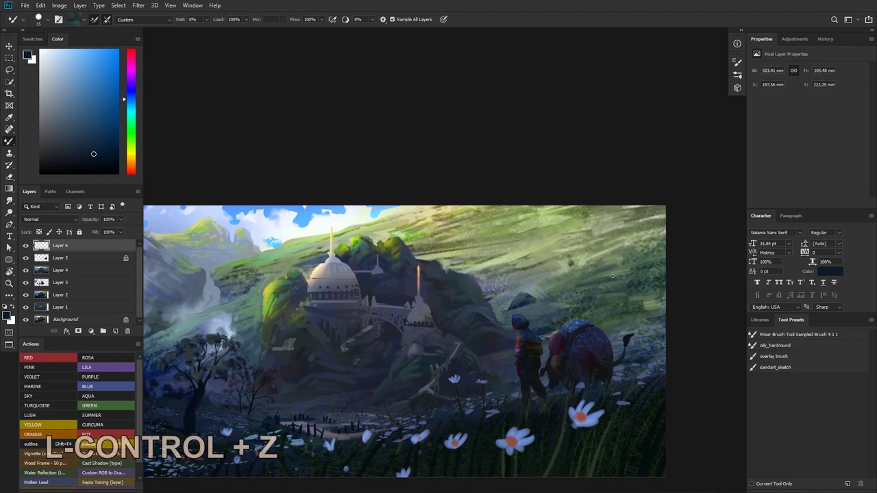
- Toggle the visibility of Layer 6 and Layer 5 to check their contents, and make Layer 4 the active layer
{"action": "left_click", "coordinate": [55, 268]}
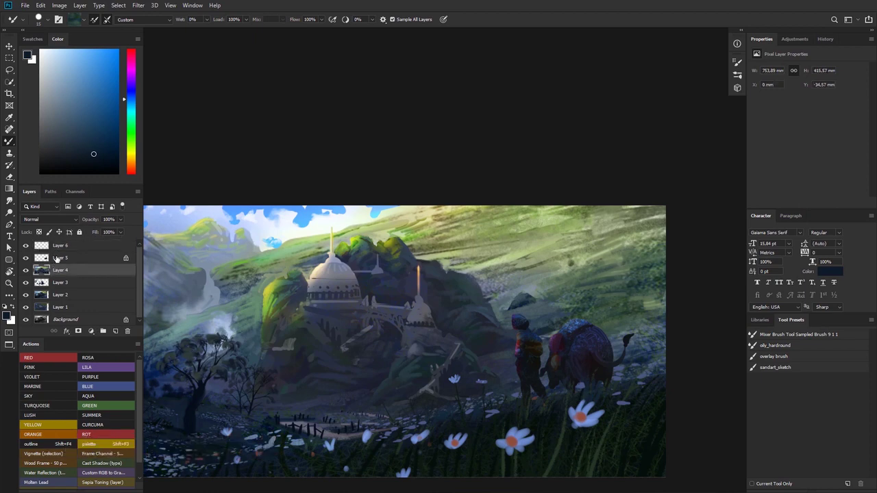
{"action": "left_click", "coordinate": [57, 258]}
{"action": "left_click", "coordinate": [25, 246]}
{"action": "left_click", "coordinate": [25, 247]}
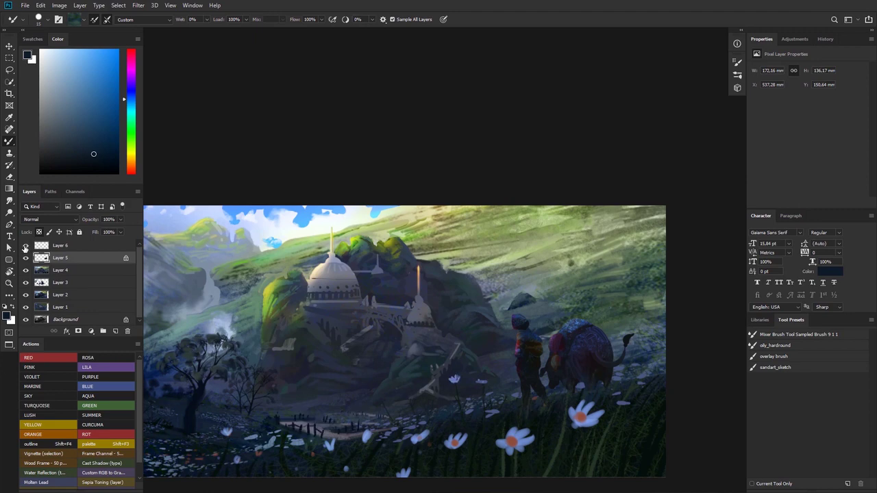
{"action": "left_click", "coordinate": [25, 247]}
{"action": "left_click", "coordinate": [25, 247]}
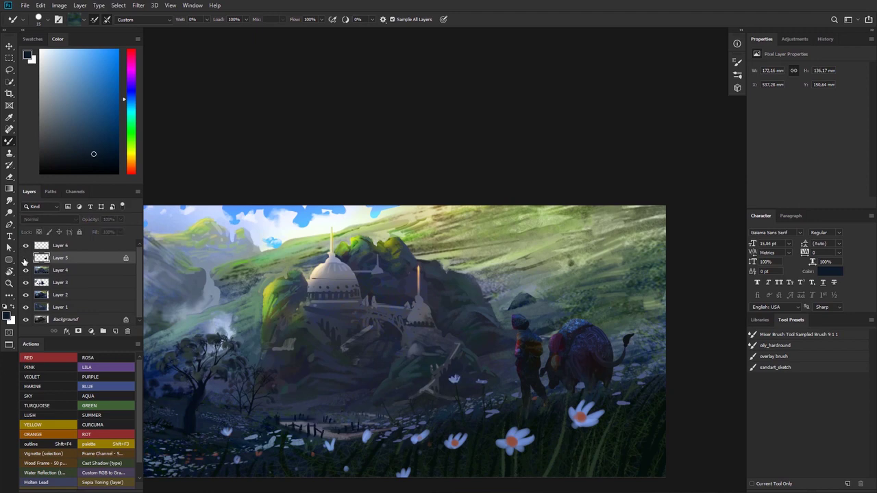
{"action": "left_click", "coordinate": [25, 259]}
{"action": "left_click", "coordinate": [25, 259]}
{"action": "left_click", "coordinate": [63, 273]}
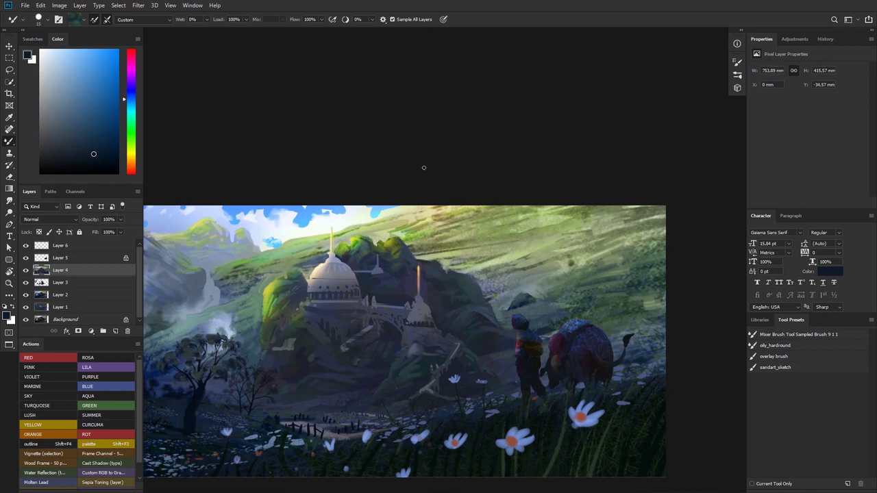
- Paint a row of dark blue-green vertical tree strokes on the hillside above the animal, undoing the last stroke
{"action": "left_click", "coordinate": [599, 247], "text": "ctrl"}
{"action": "mouse_move", "coordinate": [623, 237]}
{"action": "left_mouse_down"}
{"action": "mouse_move", "coordinate": [577, 237]}
{"action": "mouse_move", "coordinate": [591, 265]}
{"action": "left_mouse_up"}
{"action": "key", "text": "ctrl+z"}
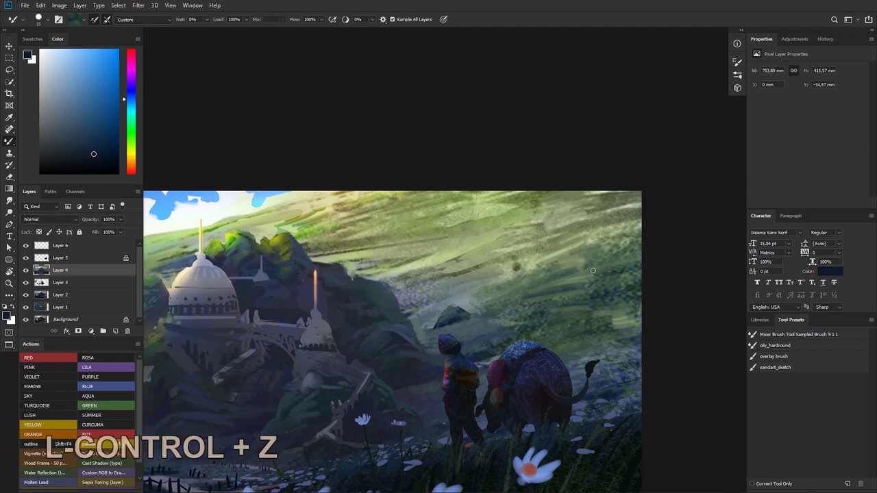
{"action": "mouse_move", "coordinate": [575, 272]}
{"action": "left_mouse_down"}
{"action": "mouse_move", "coordinate": [575, 255]}
{"action": "mouse_move", "coordinate": [561, 264]}
{"action": "left_mouse_up"}
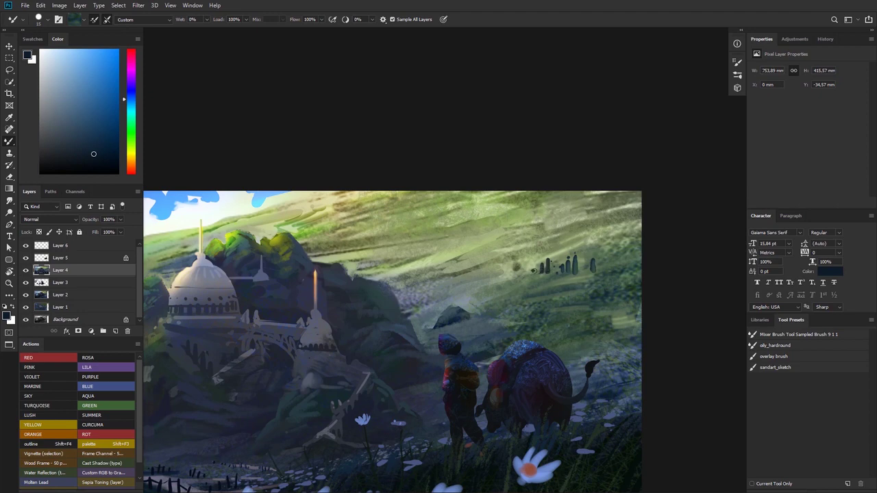
{"action": "left_click", "coordinate": [601, 309], "text": "alt"}
{"action": "mouse_move", "coordinate": [603, 258]}
{"action": "left_mouse_down"}
{"action": "mouse_move", "coordinate": [583, 231]}
{"action": "mouse_move", "coordinate": [580, 245]}
{"action": "mouse_move", "coordinate": [614, 233]}
{"action": "left_mouse_up"}
{"action": "key", "text": "ctrl+z"}
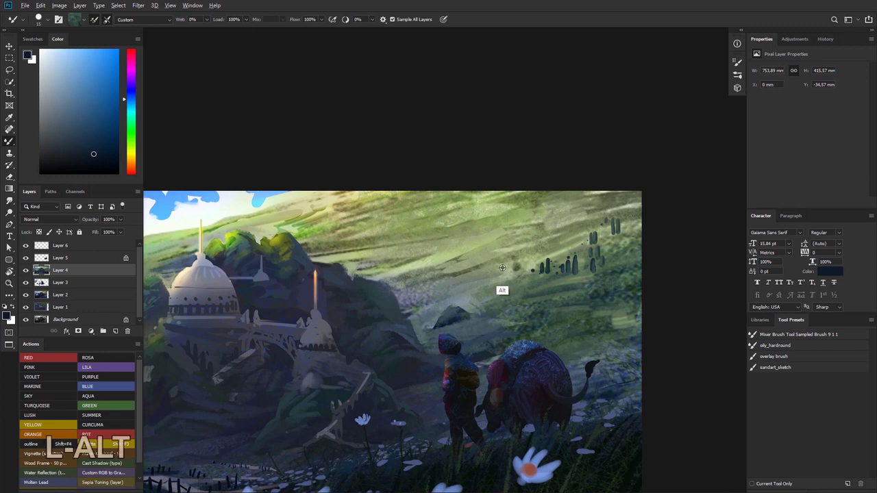
- Sample the yellow-green of the slope and paint small tree dabs on the middle of the sunlit hillside
{"action": "left_click", "coordinate": [504, 306], "text": "alt"}
{"action": "key", "text": "ctrl+z"}
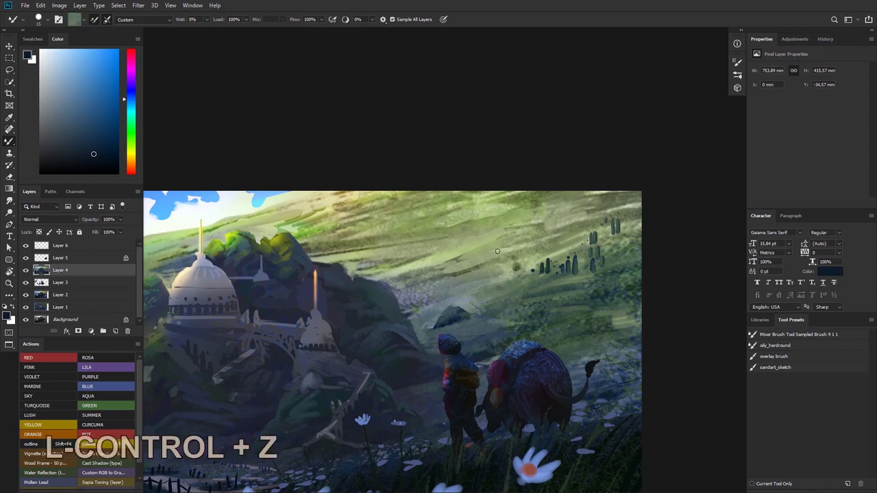
{"action": "left_click", "coordinate": [449, 250], "text": "alt"}
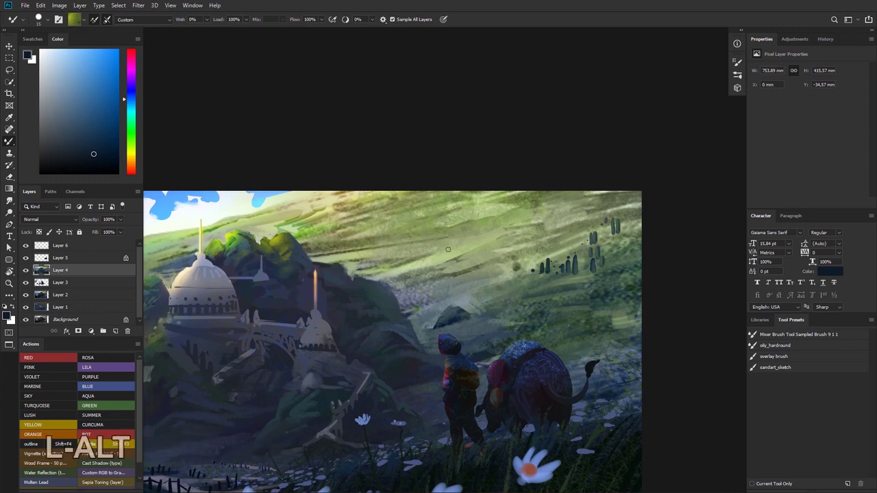
{"action": "mouse_move", "coordinate": [506, 240]}
{"action": "left_mouse_down"}
{"action": "mouse_move", "coordinate": [504, 255]}
{"action": "mouse_move", "coordinate": [458, 249]}
{"action": "mouse_move", "coordinate": [382, 267]}
{"action": "left_mouse_up"}
{"action": "key", "text": "ctrl+z"}
{"action": "left_click", "coordinate": [469, 249]}
- Add further yellow-green and muted green tree strokes higher up the sunlit hillside
{"action": "key", "text": "ctrl+space"}
{"action": "mouse_move", "coordinate": [441, 267]}
{"action": "left_mouse_down"}
{"action": "mouse_move", "coordinate": [472, 264]}
{"action": "mouse_move", "coordinate": [475, 246]}
{"action": "left_mouse_up"}
{"action": "key", "text": "ctrl+space"}
{"action": "right_click", "coordinate": [442, 260]}
{"action": "left_click", "coordinate": [443, 257]}
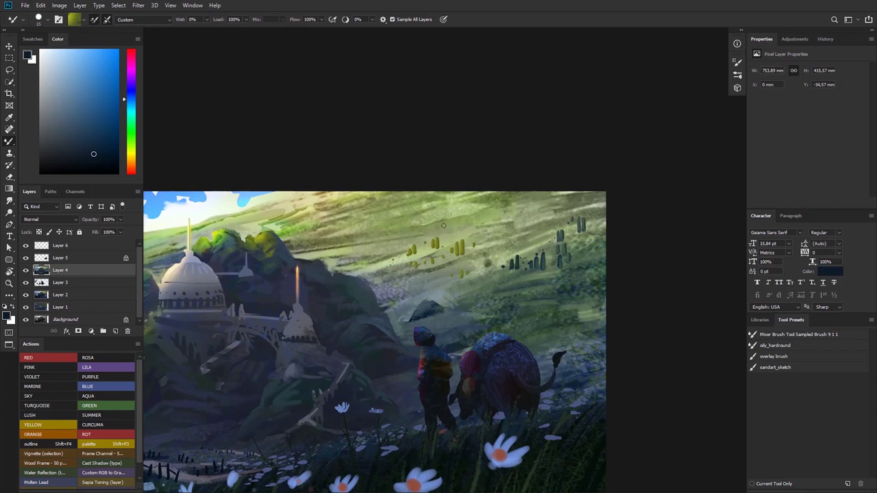
{"action": "left_click_drag", "start_coordinate": [458, 220], "coordinate": [462, 228]}
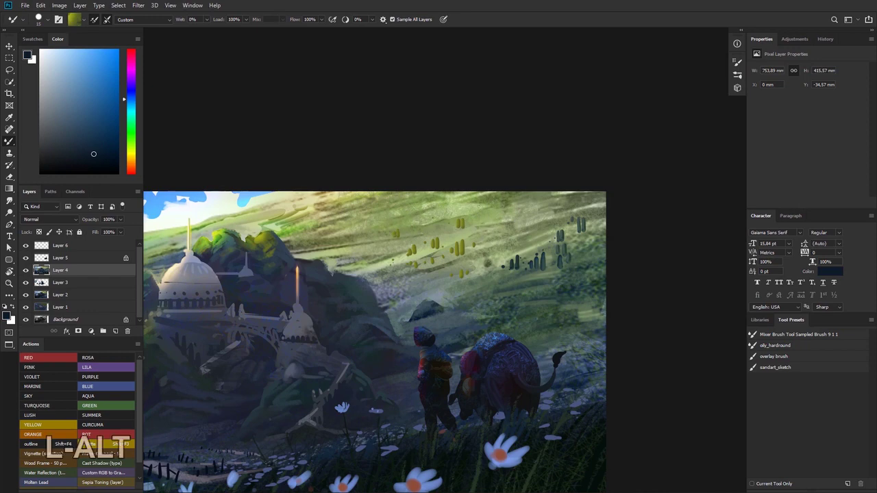
{"action": "left_click", "coordinate": [458, 222], "text": "alt"}
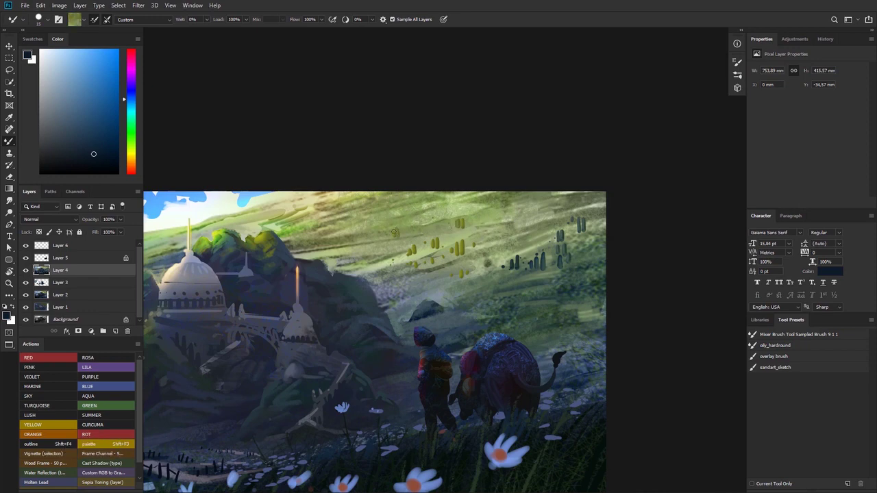
{"action": "mouse_move", "coordinate": [374, 239]}
{"action": "left_mouse_down"}
{"action": "mouse_move", "coordinate": [434, 187]}
{"action": "mouse_move", "coordinate": [421, 205]}
{"action": "mouse_move", "coordinate": [449, 204]}
{"action": "left_mouse_up"}
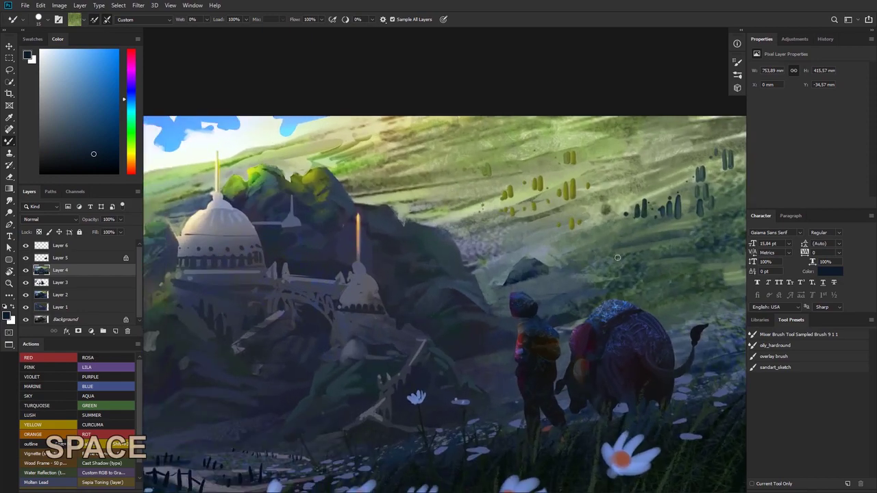
- Sample the dark tree colours and thicken the dark tree row, adding smaller strokes beneath it
{"action": "mouse_move", "coordinate": [594, 224]}
{"action": "left_mouse_down"}
{"action": "mouse_move", "coordinate": [574, 242]}
{"action": "mouse_move", "coordinate": [621, 235]}
{"action": "mouse_move", "coordinate": [563, 241]}
{"action": "left_mouse_up"}
{"action": "left_click", "coordinate": [581, 242], "text": "alt"}
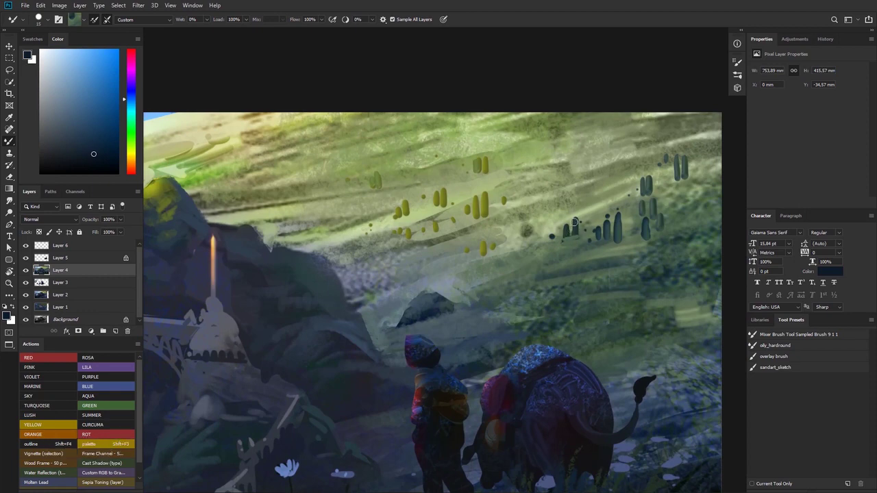
{"action": "left_click", "coordinate": [579, 240], "text": "alt"}
{"action": "left_click_drag", "start_coordinate": [578, 238], "coordinate": [539, 238]}
{"action": "left_click_drag", "start_coordinate": [580, 233], "coordinate": [538, 243]}
{"action": "left_click_drag", "start_coordinate": [553, 243], "coordinate": [562, 244]}
{"action": "left_click", "coordinate": [562, 243], "text": "alt"}
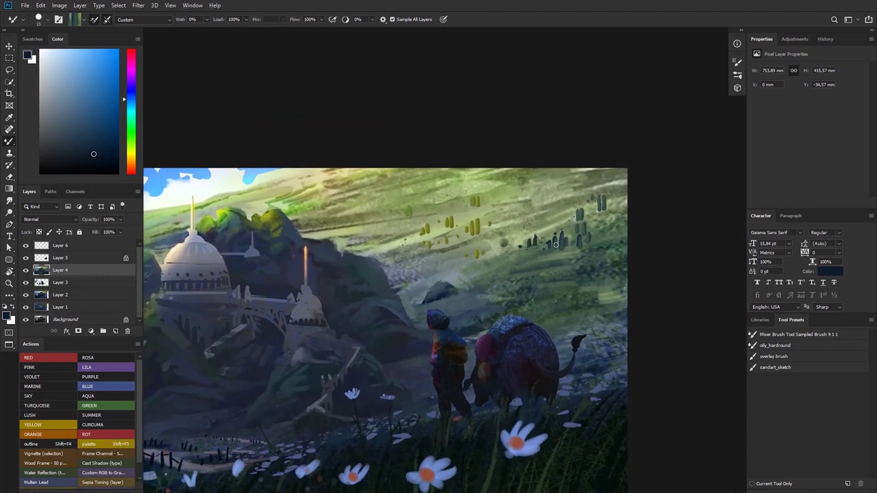
{"action": "mouse_move", "coordinate": [564, 245]}
{"action": "left_mouse_down"}
{"action": "mouse_move", "coordinate": [520, 256]}
{"action": "mouse_move", "coordinate": [544, 261]}
{"action": "left_mouse_up"}
{"action": "left_click_drag", "start_coordinate": [538, 257], "coordinate": [538, 262]}
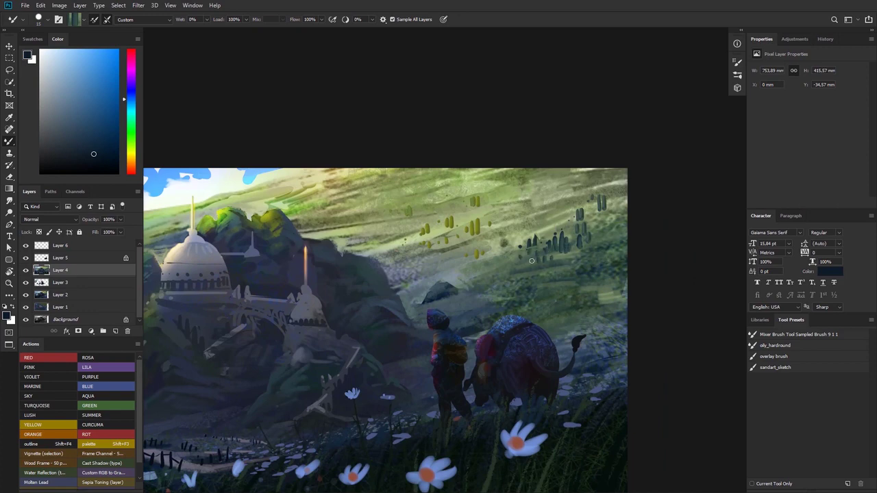
- Sample the darker greens and paint tree marks on the shaded slope behind the animal and beside the rock
{"action": "left_click", "coordinate": [601, 248], "text": "alt"}
{"action": "left_click_drag", "start_coordinate": [602, 286], "coordinate": [603, 299]}
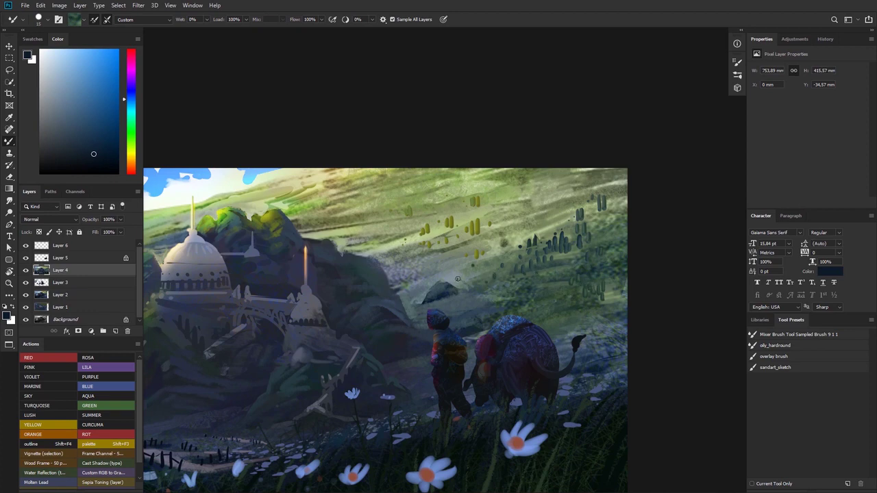
{"action": "left_click", "coordinate": [469, 282], "text": "alt"}
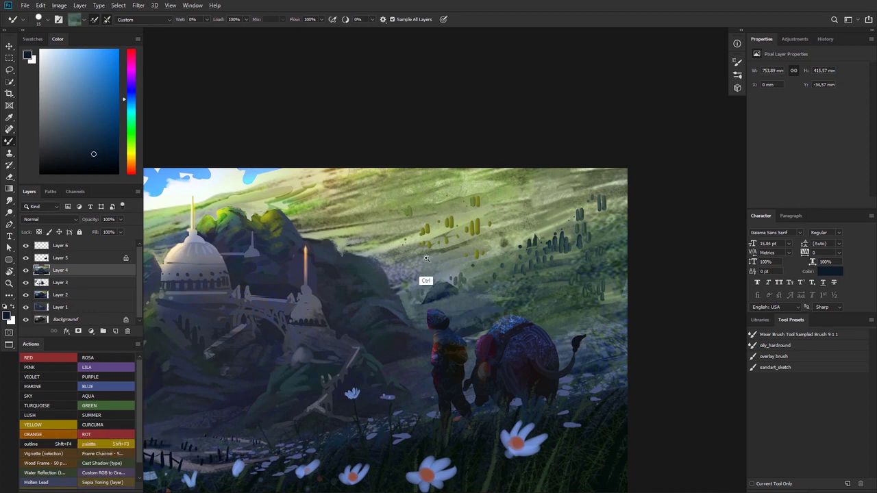
- Sample a pale slope green and dab small light trees above the dark tree row, undoing the last stroke
{"action": "left_click_drag", "start_coordinate": [423, 281], "coordinate": [509, 235]}
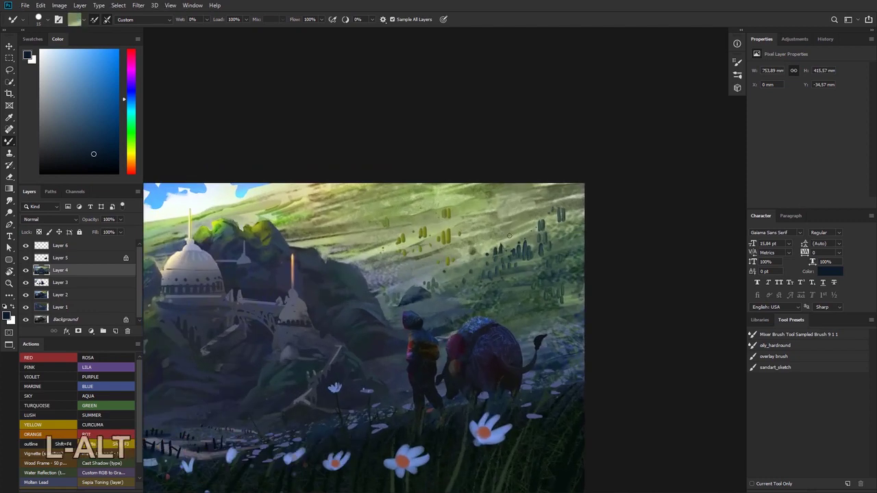
{"action": "left_click", "coordinate": [513, 238], "text": "alt"}
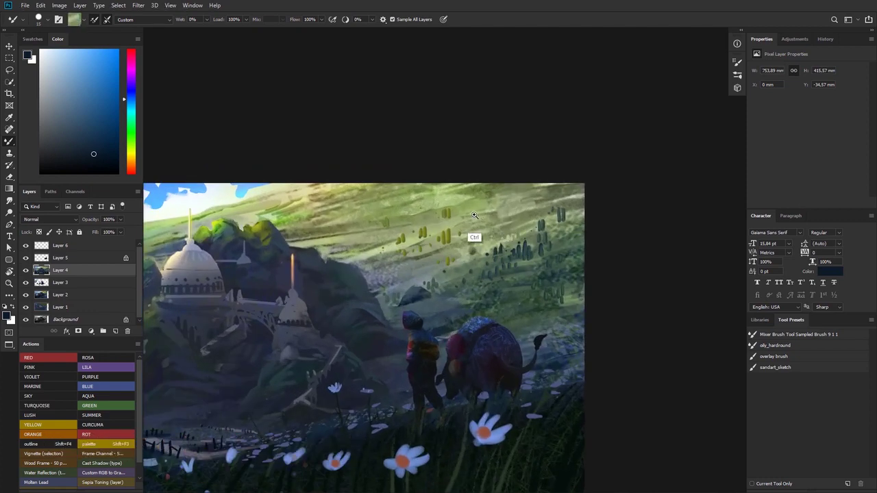
{"action": "left_click_drag", "start_coordinate": [466, 216], "coordinate": [482, 213]}
{"action": "key", "text": "ctrl+z"}
- Sample the yellow-green trees and extend their rows across the sunlit hillside toward the rocky hill
{"action": "left_click", "coordinate": [437, 256], "text": "alt"}
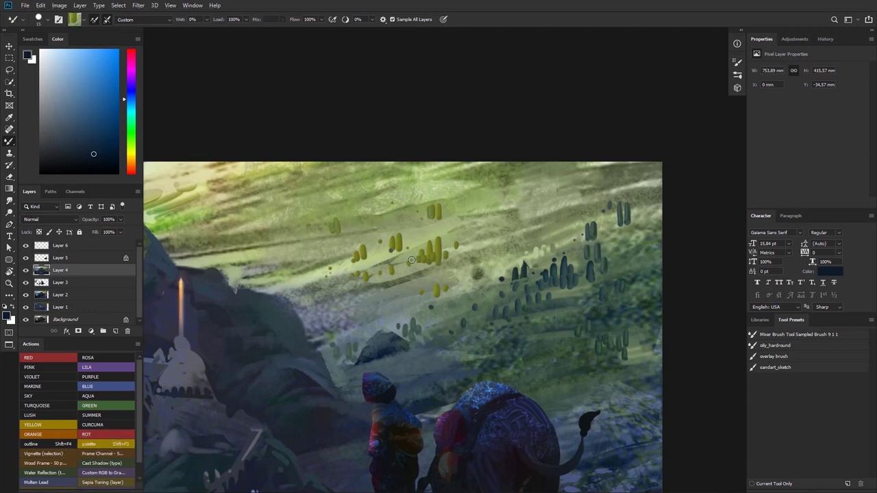
{"action": "left_click_drag", "start_coordinate": [404, 273], "coordinate": [441, 235]}
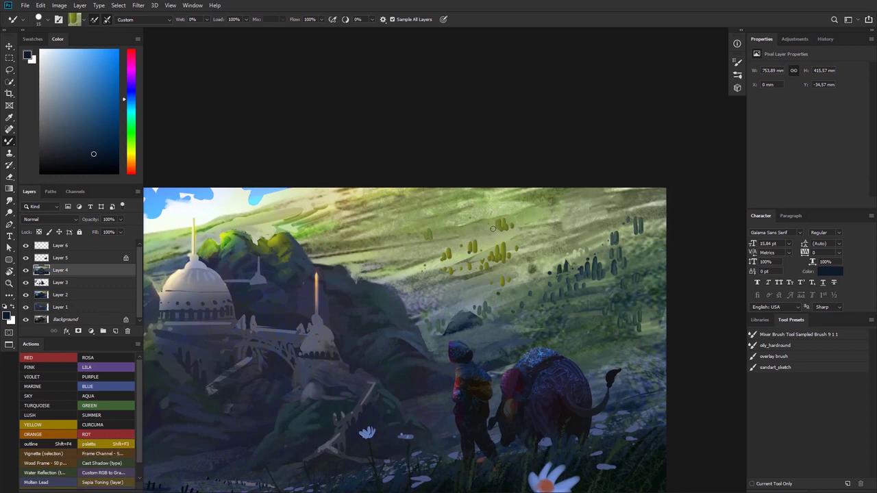
{"action": "mouse_move", "coordinate": [463, 233]}
{"action": "left_mouse_down"}
{"action": "mouse_move", "coordinate": [443, 241]}
{"action": "mouse_move", "coordinate": [433, 228]}
{"action": "left_mouse_up"}
{"action": "mouse_move", "coordinate": [448, 260]}
{"action": "left_mouse_down"}
{"action": "mouse_move", "coordinate": [484, 243]}
{"action": "mouse_move", "coordinate": [440, 270]}
{"action": "left_mouse_up"}
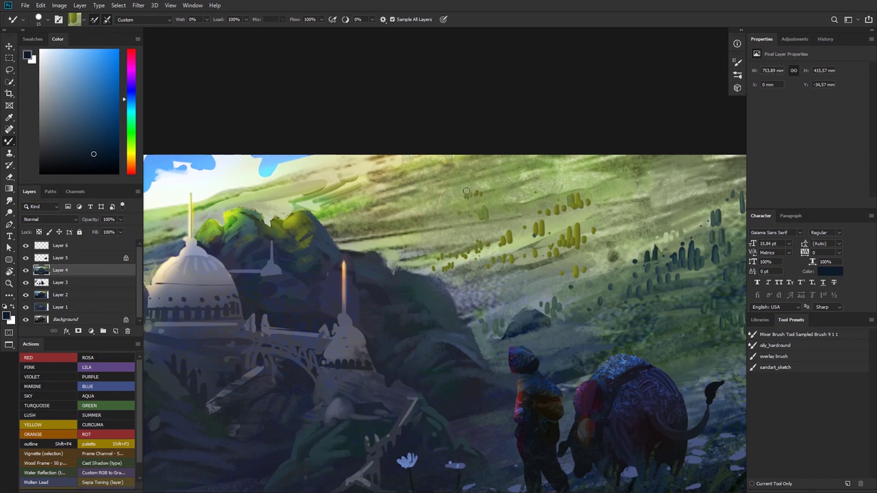
{"action": "mouse_move", "coordinate": [428, 210]}
{"action": "left_mouse_down"}
{"action": "mouse_move", "coordinate": [400, 217]}
{"action": "mouse_move", "coordinate": [406, 238]}
{"action": "mouse_move", "coordinate": [373, 237]}
{"action": "left_mouse_up"}
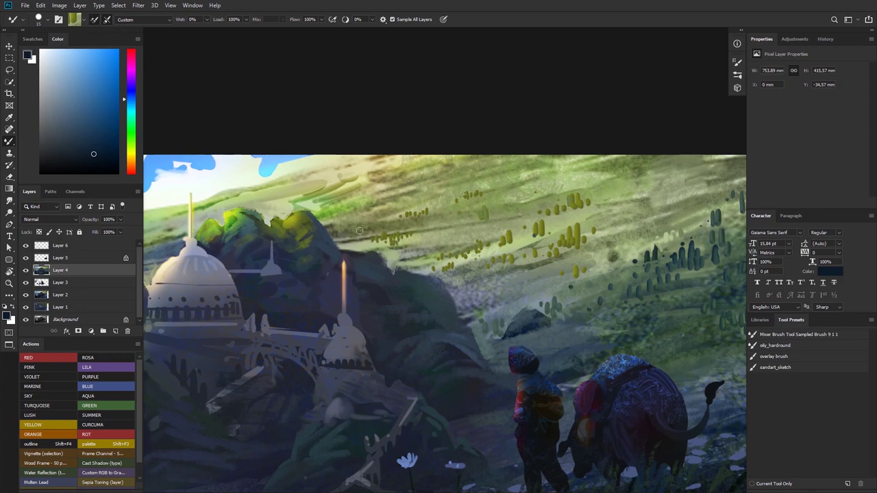
{"action": "left_click_drag", "start_coordinate": [434, 232], "coordinate": [380, 237]}
- Switch to the speckled 401 brush preset from the add group and test it on the upper hillside, undoing the stroke
{"action": "right_click", "coordinate": [430, 191]}
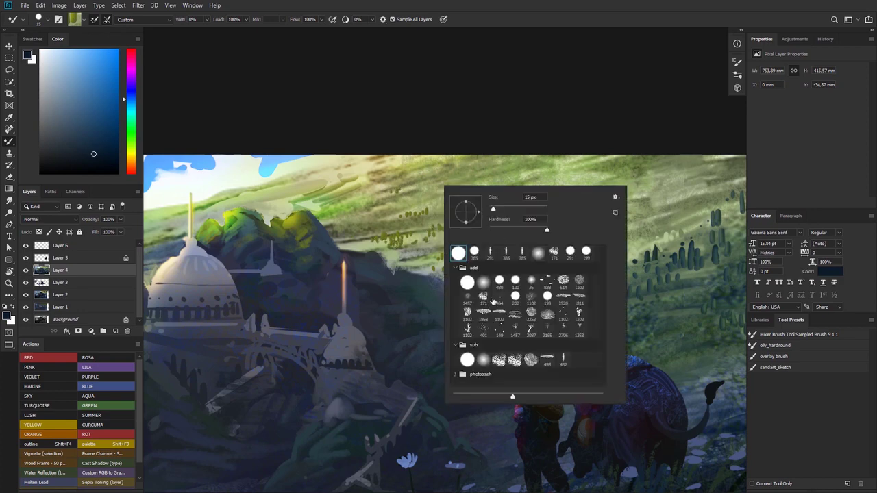
{"action": "left_click", "coordinate": [485, 330]}
{"action": "left_click", "coordinate": [532, 197]}
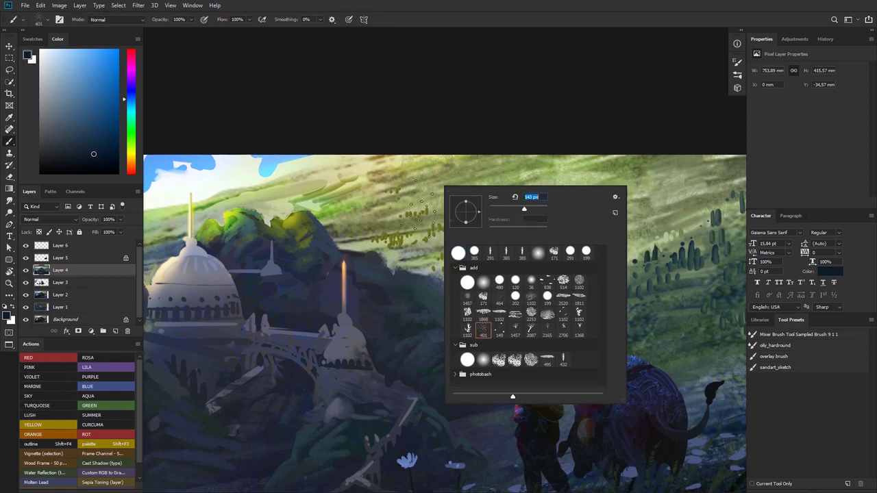
{"action": "key", "text": "Return"}
{"action": "left_click_drag", "start_coordinate": [418, 172], "coordinate": [556, 177]}
{"action": "key", "text": "ctrl+z"}
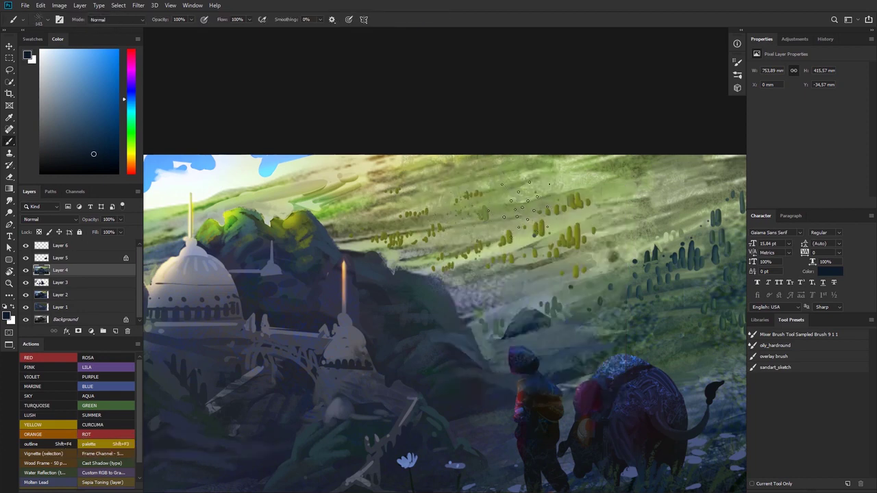
{"action": "mouse_move", "coordinate": [481, 259]}
{"action": "left_mouse_down"}
{"action": "mouse_move", "coordinate": [460, 266]}
{"action": "mouse_move", "coordinate": [477, 239]}
{"action": "left_mouse_up"}
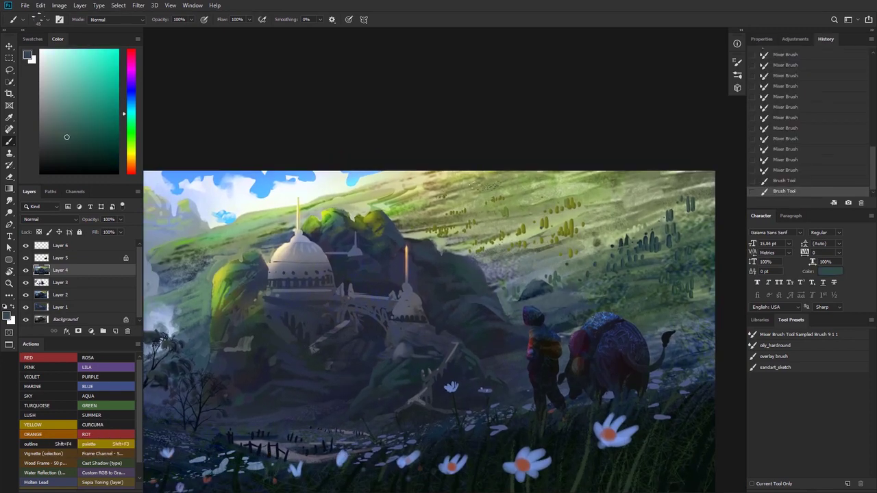
- Speckle small foliage dabs along the upper edge of the hillside, switching to an olive green sampled from the yellow-green trees
{"action": "left_click_drag", "start_coordinate": [440, 192], "coordinate": [488, 186]}
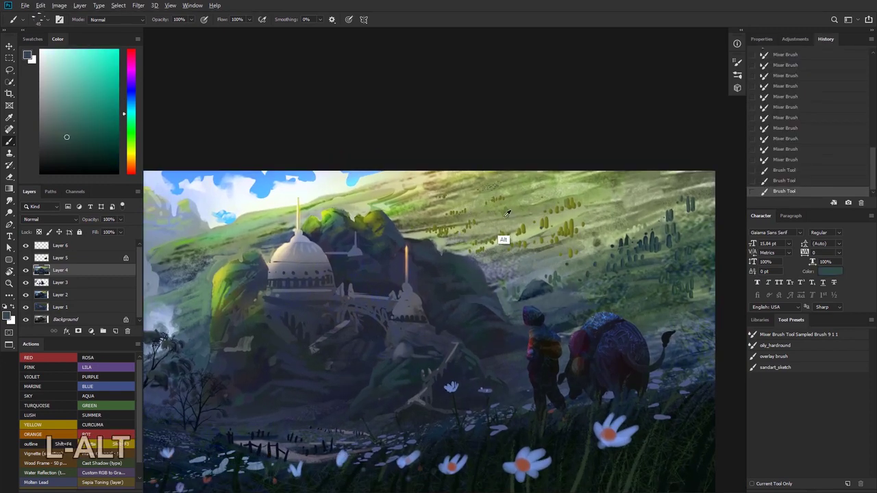
{"action": "left_click", "coordinate": [566, 203], "text": "alt"}
{"action": "mouse_move", "coordinate": [541, 191]}
{"action": "left_mouse_down"}
{"action": "mouse_move", "coordinate": [532, 195]}
{"action": "mouse_move", "coordinate": [562, 181]}
{"action": "mouse_move", "coordinate": [548, 179]}
{"action": "left_mouse_up"}
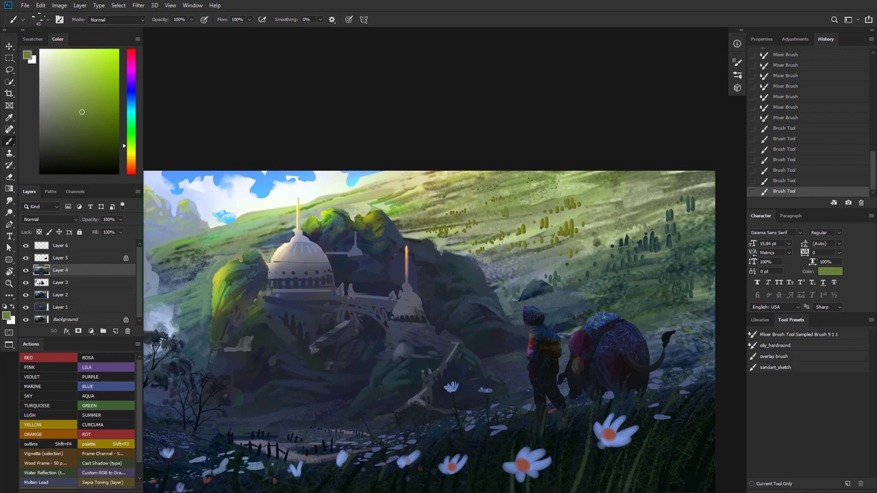
{"action": "left_click", "coordinate": [522, 181]}
{"action": "left_click", "coordinate": [503, 183]}
{"action": "left_click", "coordinate": [484, 183]}
{"action": "left_click", "coordinate": [442, 184]}
{"action": "left_click", "coordinate": [428, 185]}
{"action": "left_click", "coordinate": [417, 186]}
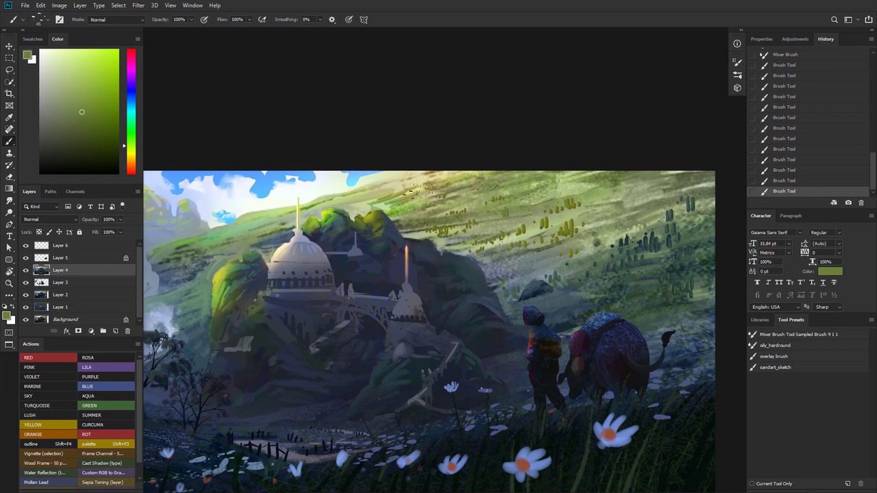
- Continue the olive-green foliage speckles down the far slope behind the rocky hill and over the middle hillside
{"action": "left_click_drag", "start_coordinate": [406, 193], "coordinate": [396, 199]}
{"action": "left_click_drag", "start_coordinate": [342, 207], "coordinate": [315, 229]}
{"action": "left_click_drag", "start_coordinate": [456, 214], "coordinate": [478, 203]}
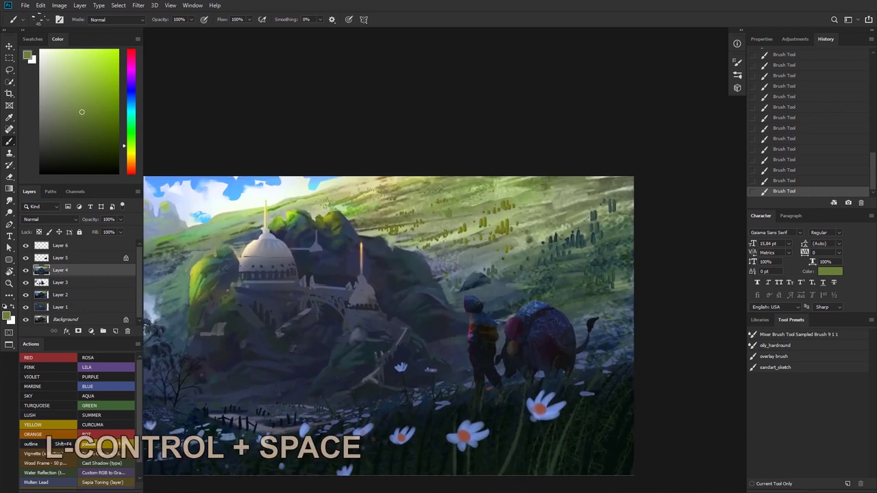
- Sample a dark green from the tree row, set the brush to 92 px and paint foliage along the hillside's upper edge
{"action": "left_click", "coordinate": [581, 240], "text": "alt"}
{"action": "right_click", "coordinate": [526, 194]}
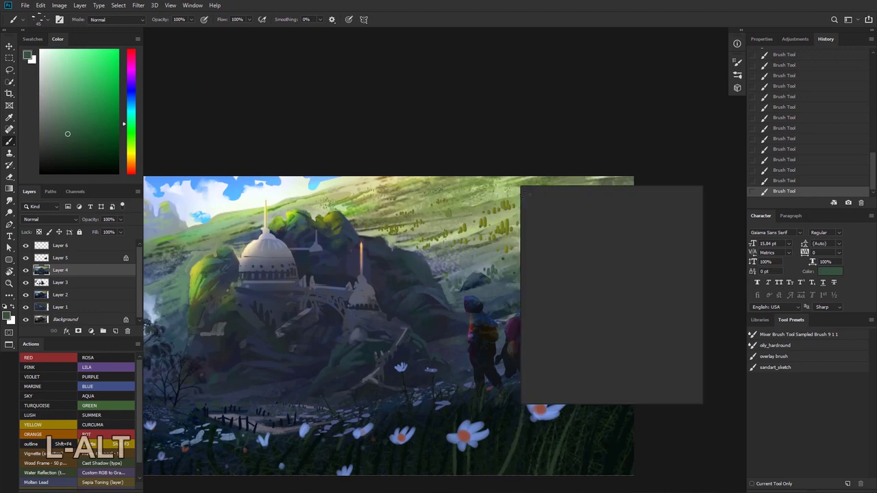
{"action": "key", "text": "Escape"}
{"action": "key", "text": "ctrl+z"}
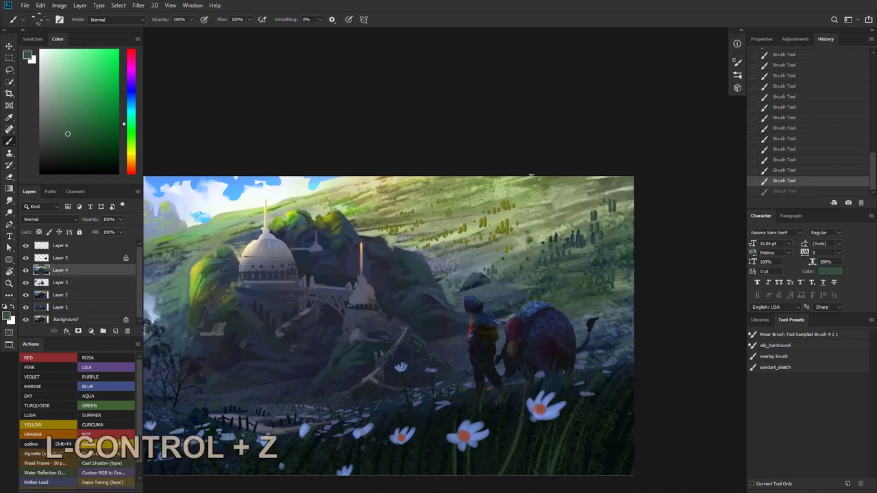
{"action": "left_click_drag", "start_coordinate": [531, 176], "coordinate": [519, 182]}
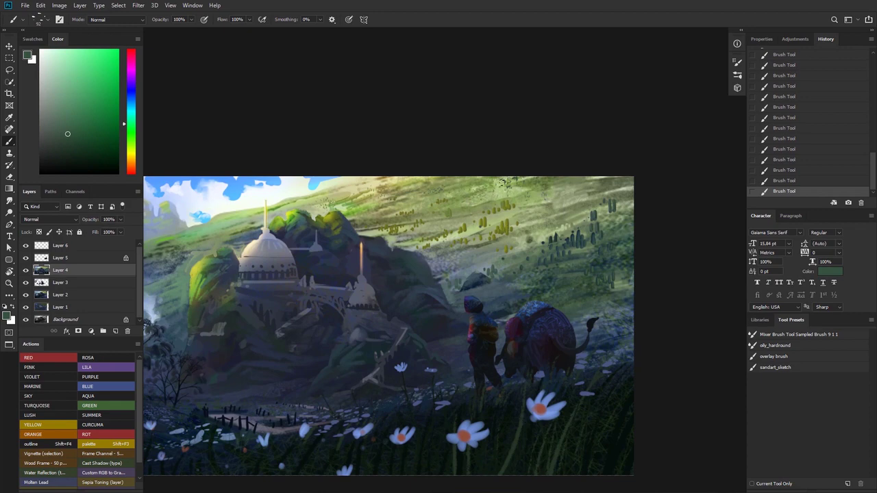
- Sample a grey-green, switch to the hard round brush at 15 px and paint small cast shadows beside the yellow trees on the middle hillside
{"action": "left_click_drag", "start_coordinate": [492, 184], "coordinate": [481, 195]}
{"action": "left_click_drag", "start_coordinate": [497, 248], "coordinate": [573, 288]}
{"action": "left_click", "coordinate": [655, 236], "text": "alt"}
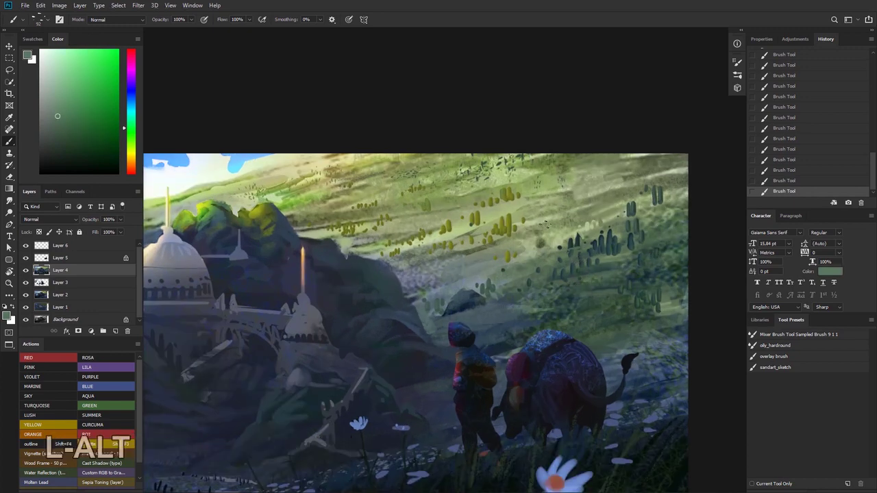
{"action": "right_click", "coordinate": [546, 223]}
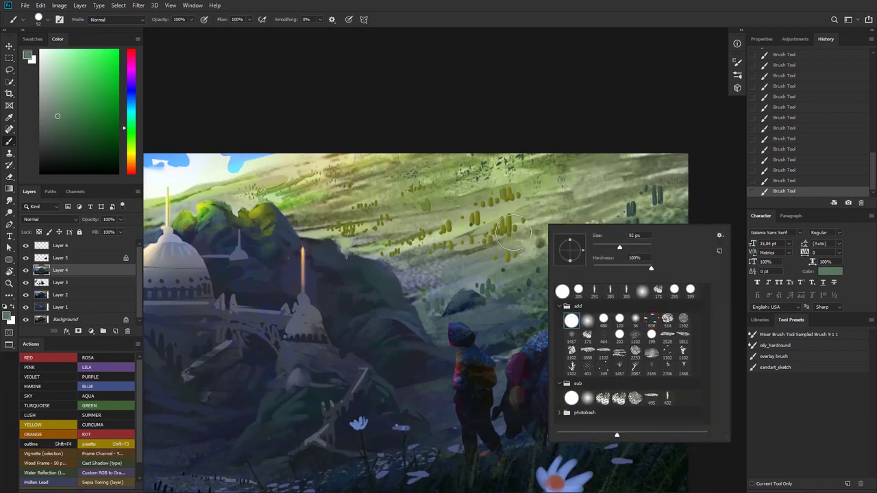
{"action": "left_click", "coordinate": [602, 247]}
{"action": "left_click_drag", "start_coordinate": [526, 223], "coordinate": [516, 226]}
{"action": "key", "text": "ctrl+z"}
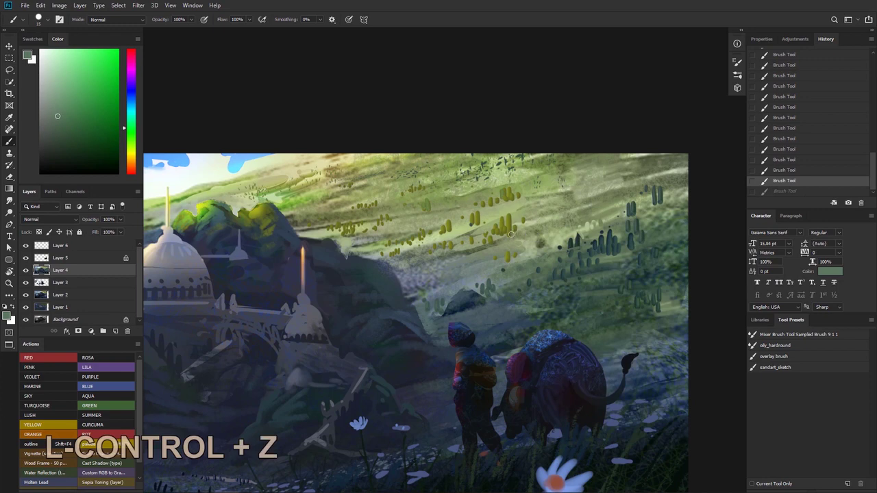
{"action": "left_click", "coordinate": [510, 235]}
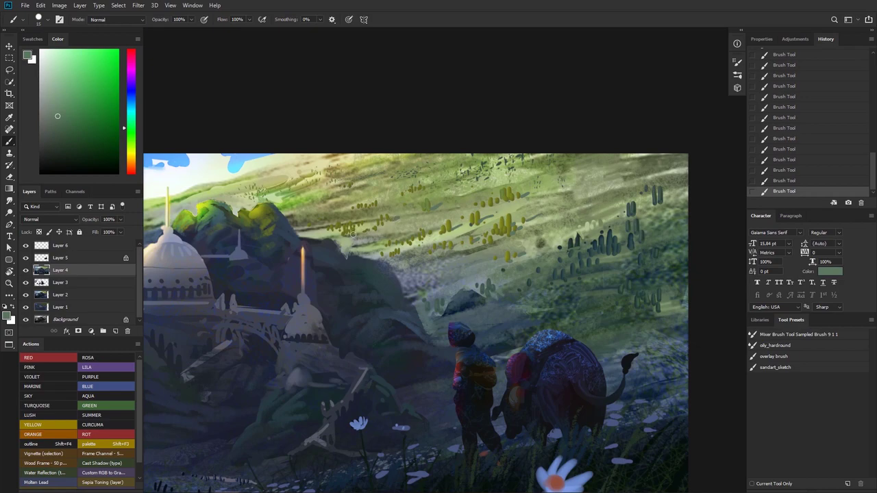
{"action": "left_click_drag", "start_coordinate": [352, 234], "coordinate": [394, 248]}
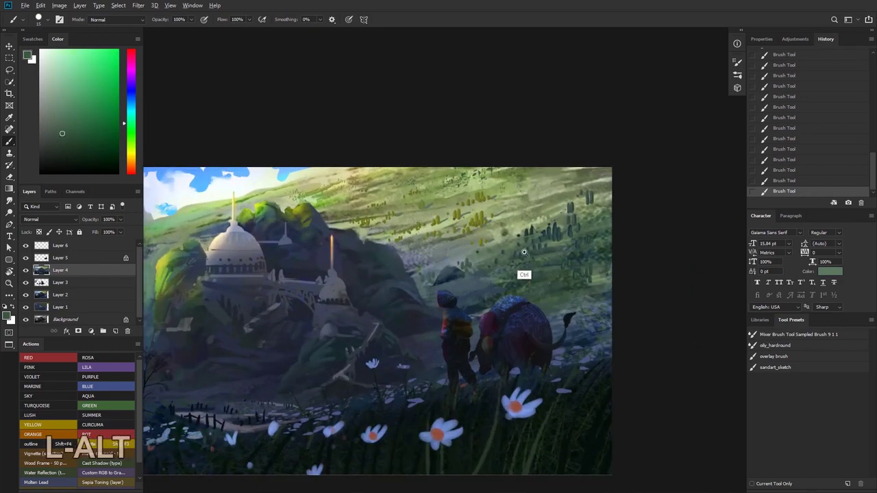
- Sample a darker green and extend the cast shadows beside the remaining yellow tree groups on the hillside
{"action": "left_click_drag", "start_coordinate": [525, 252], "coordinate": [591, 255]}
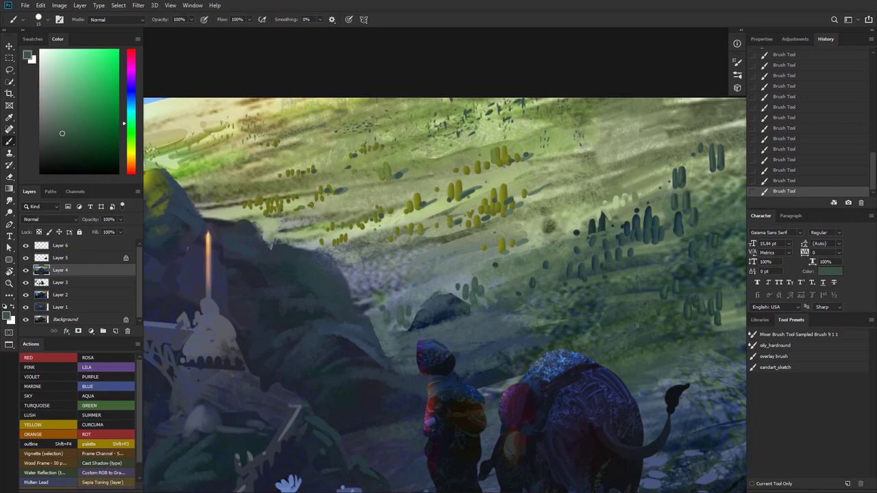
{"action": "mouse_move", "coordinate": [353, 202]}
{"action": "left_mouse_down"}
{"action": "mouse_move", "coordinate": [304, 220]}
{"action": "mouse_move", "coordinate": [320, 229]}
{"action": "mouse_move", "coordinate": [366, 207]}
{"action": "left_mouse_up"}
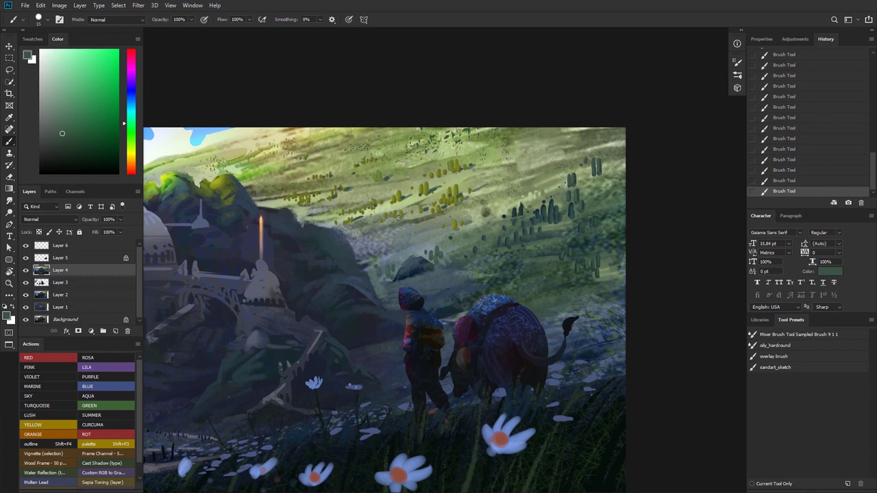
{"action": "mouse_move", "coordinate": [335, 208]}
{"action": "left_mouse_down"}
{"action": "mouse_move", "coordinate": [397, 221]}
{"action": "mouse_move", "coordinate": [368, 215]}
{"action": "mouse_move", "coordinate": [398, 180]}
{"action": "mouse_move", "coordinate": [476, 204]}
{"action": "mouse_move", "coordinate": [450, 189]}
{"action": "mouse_move", "coordinate": [415, 203]}
{"action": "left_mouse_up"}
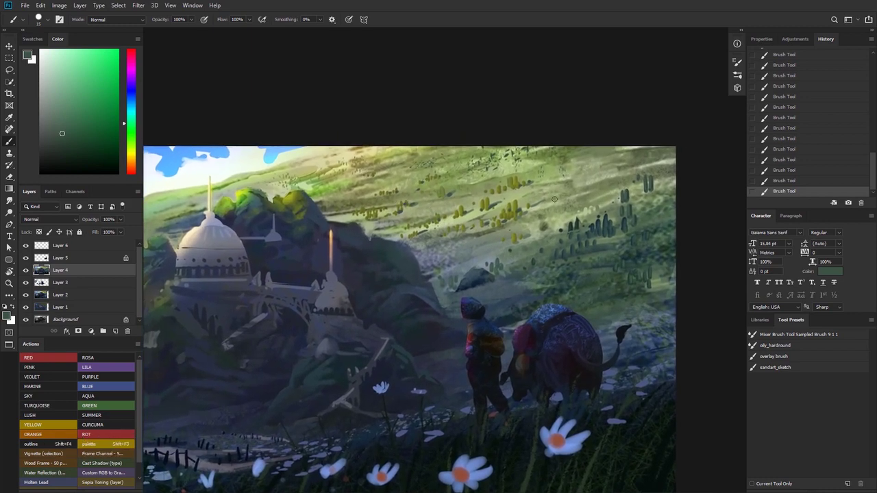
- Sample muted hillside greens and work over the hillside's upper right corner, switching to the 53 px Mixer Brush and undoing unwanted strokes
{"action": "left_click", "coordinate": [648, 168], "text": "alt"}
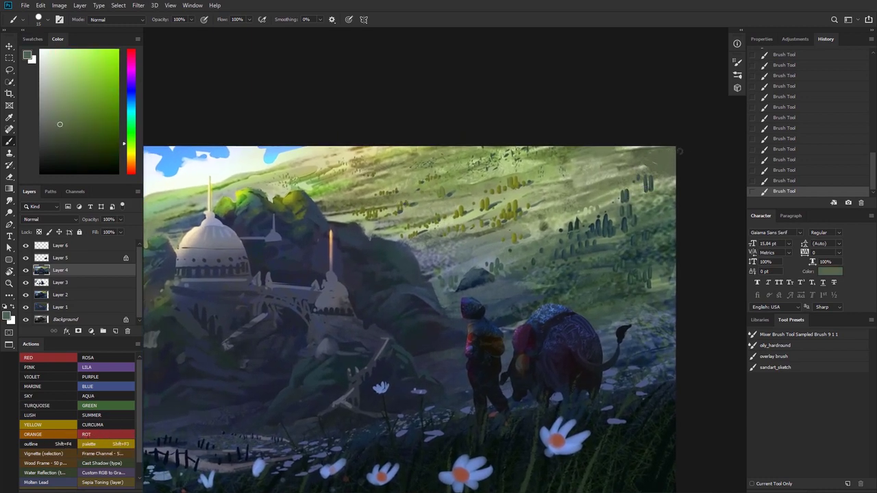
{"action": "mouse_move", "coordinate": [495, 172]}
{"action": "left_mouse_down"}
{"action": "mouse_move", "coordinate": [484, 171]}
{"action": "mouse_move", "coordinate": [508, 176]}
{"action": "left_mouse_up"}
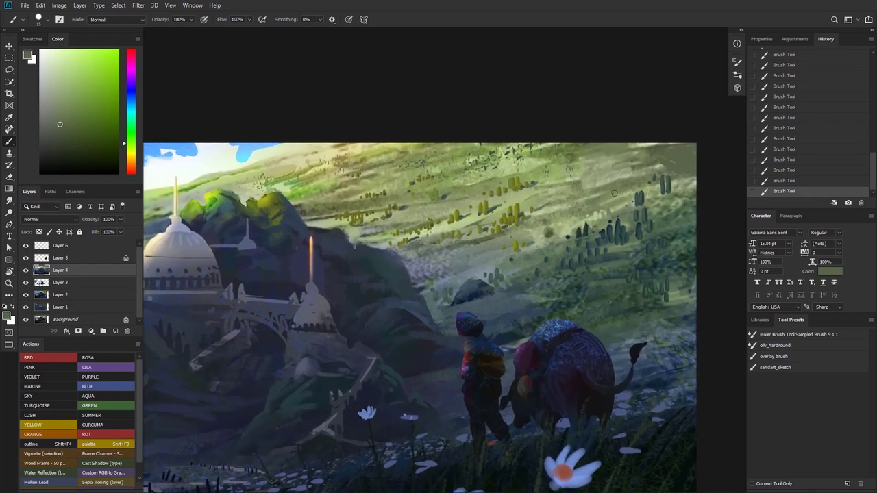
{"action": "left_click", "coordinate": [679, 202], "text": "alt"}
{"action": "right_click", "coordinate": [678, 202]}
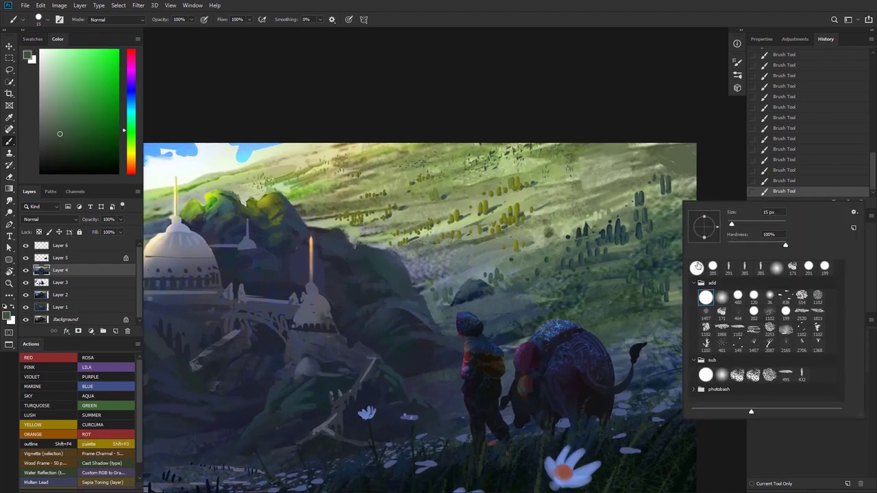
{"action": "left_click", "coordinate": [697, 266]}
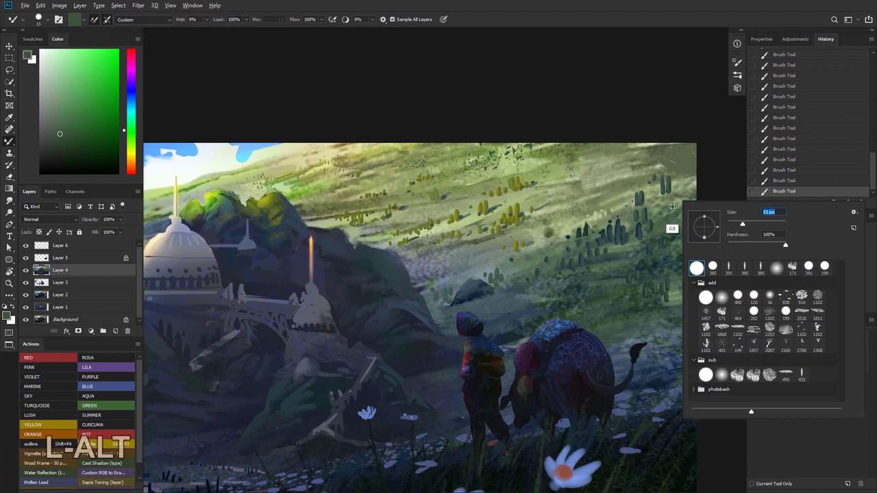
{"action": "left_click", "coordinate": [672, 229], "text": "alt"}
{"action": "mouse_move", "coordinate": [673, 164]}
{"action": "left_mouse_down"}
{"action": "mouse_move", "coordinate": [699, 167]}
{"action": "mouse_move", "coordinate": [665, 154]}
{"action": "mouse_move", "coordinate": [715, 160]}
{"action": "mouse_move", "coordinate": [645, 155]}
{"action": "mouse_move", "coordinate": [696, 165]}
{"action": "left_mouse_up"}
{"action": "key", "text": "ctrl+z"}
{"action": "mouse_move", "coordinate": [695, 165]}
{"action": "left_mouse_down"}
{"action": "mouse_move", "coordinate": [632, 159]}
{"action": "mouse_move", "coordinate": [668, 150]}
{"action": "mouse_move", "coordinate": [609, 144]}
{"action": "mouse_move", "coordinate": [607, 165]}
{"action": "left_mouse_up"}
{"action": "mouse_move", "coordinate": [631, 168]}
{"action": "left_mouse_down"}
{"action": "mouse_move", "coordinate": [578, 176]}
{"action": "mouse_move", "coordinate": [577, 185]}
{"action": "mouse_move", "coordinate": [631, 179]}
{"action": "mouse_move", "coordinate": [563, 182]}
{"action": "left_mouse_up"}
{"action": "key", "text": "ctrl+z"}
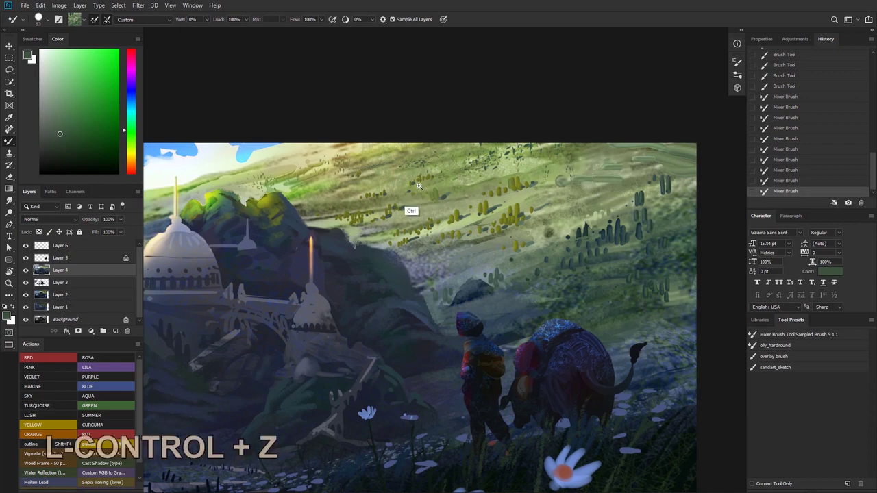
- Set a light yellow foreground colour and test yellow Mixer Brush strokes on the sunlit rock left of the dome, undoing each one
{"action": "left_click_drag", "start_coordinate": [411, 186], "coordinate": [393, 197]}
{"action": "left_click_drag", "start_coordinate": [535, 185], "coordinate": [560, 178]}
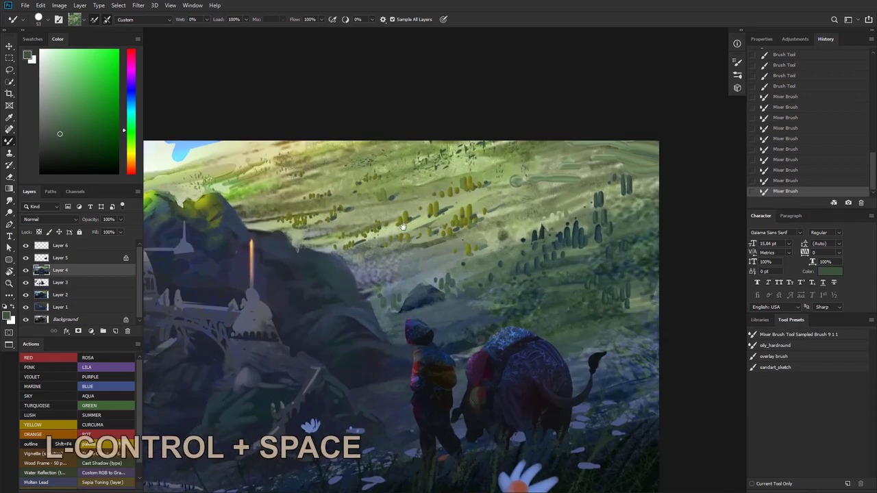
{"action": "left_click_drag", "start_coordinate": [382, 231], "coordinate": [498, 197]}
{"action": "left_click_drag", "start_coordinate": [423, 215], "coordinate": [497, 203]}
{"action": "left_click_drag", "start_coordinate": [497, 203], "coordinate": [448, 208]}
{"action": "mouse_move", "coordinate": [296, 242]}
{"action": "left_mouse_down"}
{"action": "mouse_move", "coordinate": [355, 212]}
{"action": "mouse_move", "coordinate": [354, 251]}
{"action": "left_mouse_up"}
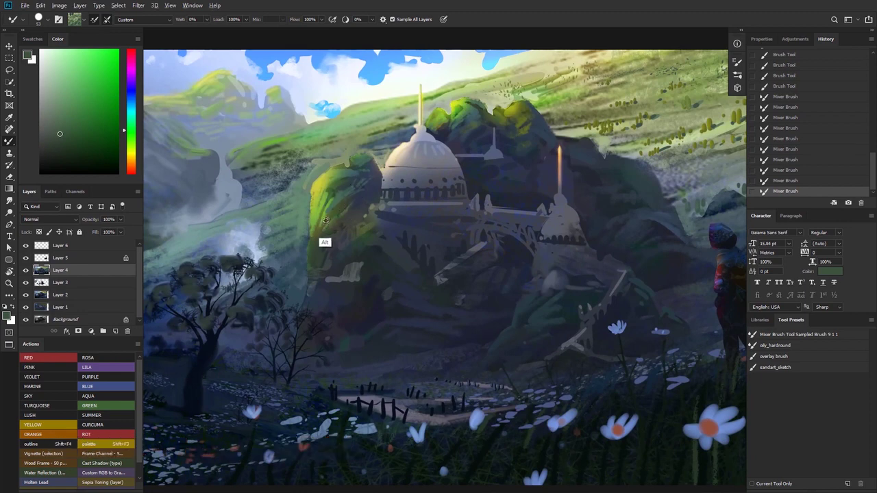
{"action": "key", "text": "alt"}
{"action": "left_click", "coordinate": [124, 154]}
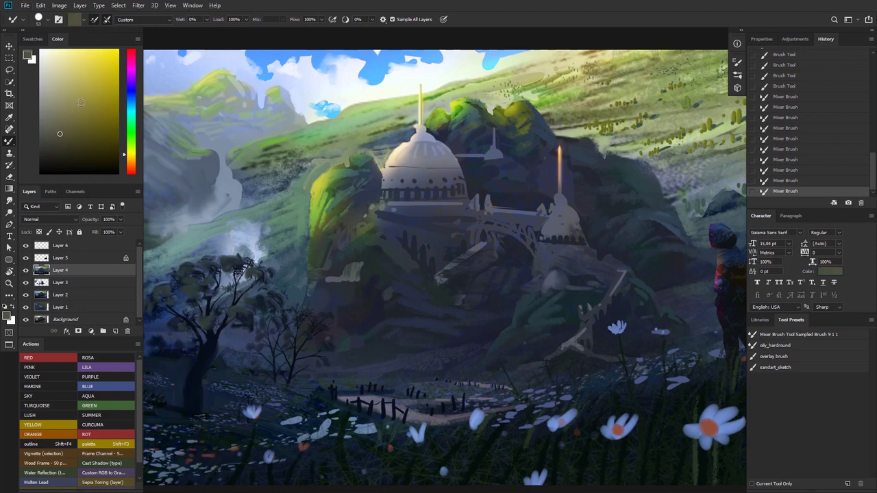
{"action": "left_click_drag", "start_coordinate": [80, 103], "coordinate": [90, 90]}
{"action": "left_click_drag", "start_coordinate": [317, 202], "coordinate": [312, 223]}
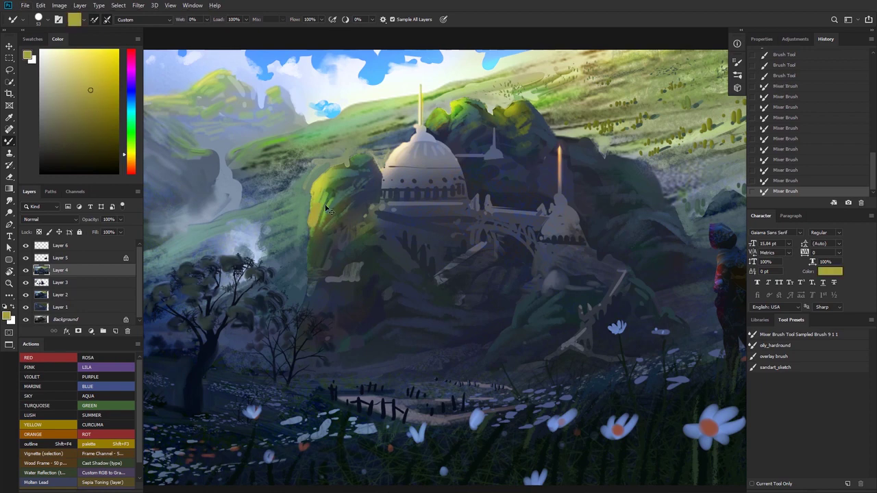
{"action": "key", "text": "ctrl+z"}
{"action": "right_click", "coordinate": [331, 199]}
{"action": "left_click_drag", "start_coordinate": [95, 66], "coordinate": [81, 65]}
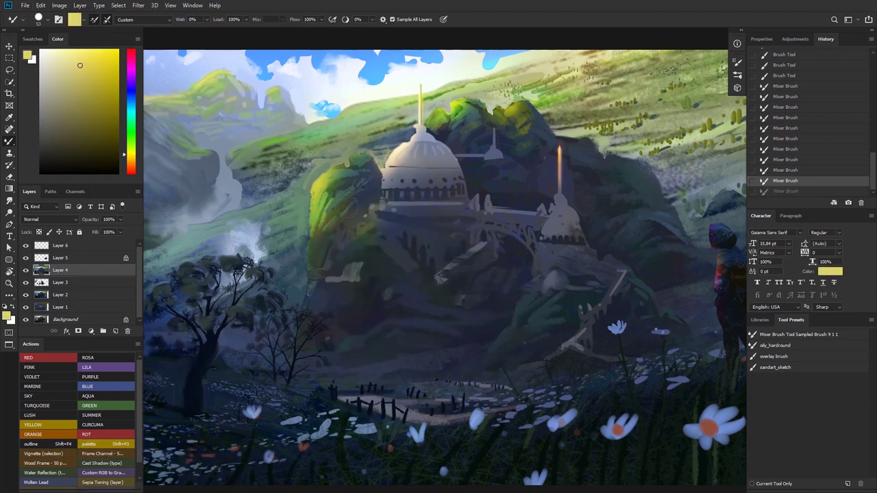
{"action": "left_click_drag", "start_coordinate": [331, 204], "coordinate": [315, 213]}
{"action": "key", "text": "ctrl+z"}
- Switch to the regular Brush with the soft 36 px preset from the add group and paint light yellow foliage highlights down the left rock's sunlit edge
{"action": "right_click", "coordinate": [332, 192]}
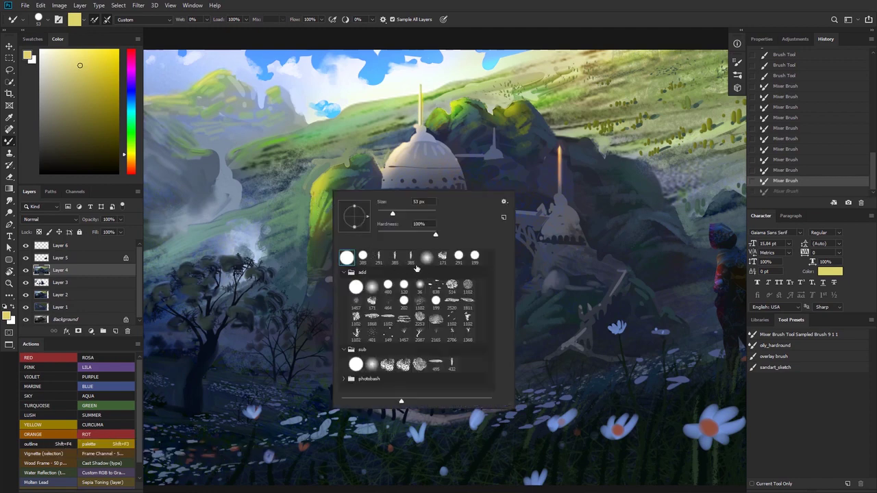
{"action": "key", "text": "b"}
{"action": "left_click", "coordinate": [420, 285]}
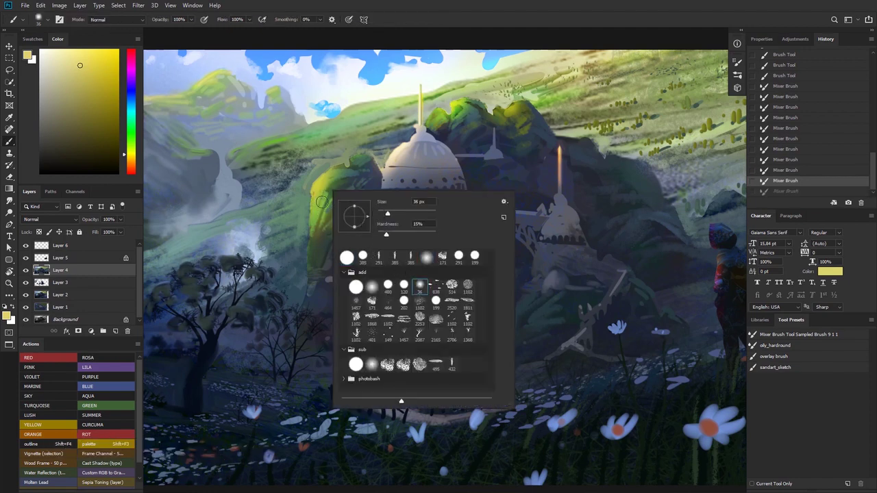
{"action": "left_click_drag", "start_coordinate": [323, 194], "coordinate": [318, 227]}
{"action": "left_click_drag", "start_coordinate": [324, 216], "coordinate": [319, 241]}
{"action": "left_click_drag", "start_coordinate": [325, 219], "coordinate": [318, 239]}
{"action": "left_click_drag", "start_coordinate": [346, 172], "coordinate": [338, 191]}
{"action": "left_click_drag", "start_coordinate": [344, 170], "coordinate": [323, 208]}
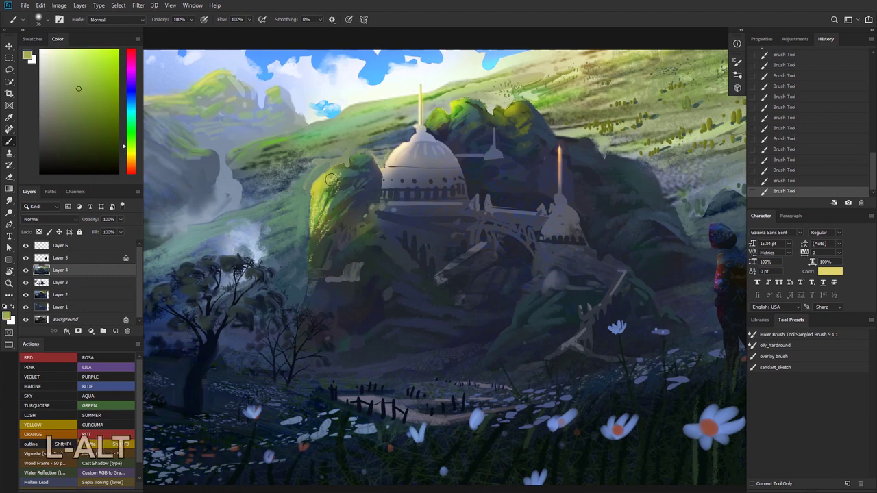
- Dab ochre and light yellow foliage highlights onto the left rock's top and the bushy tops of the rock behind the dome
{"action": "left_click", "coordinate": [331, 177], "text": "alt"}
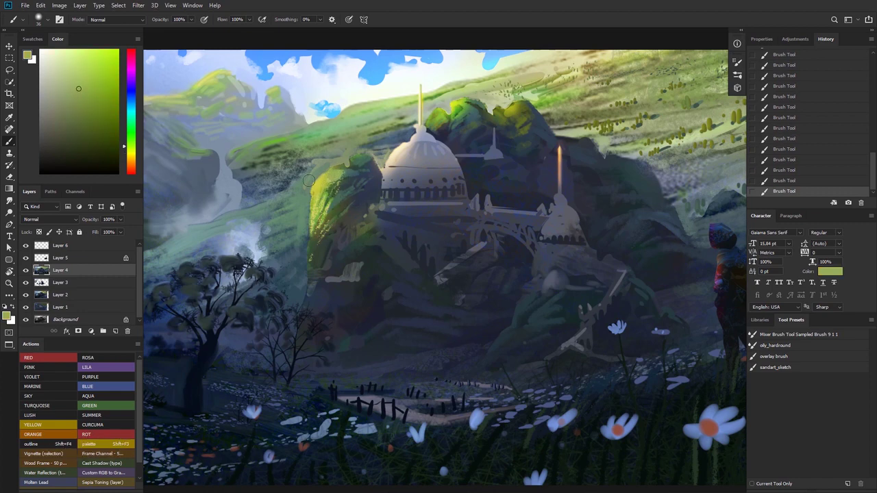
{"action": "left_click", "coordinate": [127, 148]}
{"action": "left_click", "coordinate": [134, 156]}
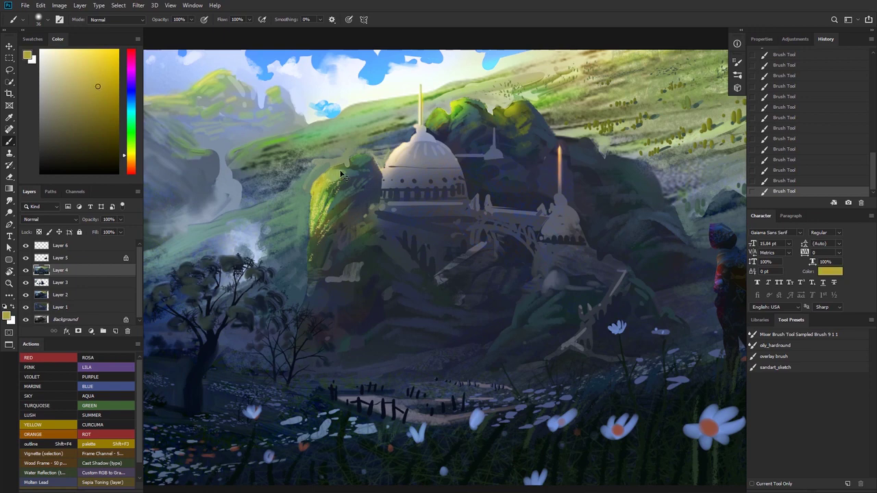
{"action": "key", "text": "ctrl+z"}
{"action": "left_click_drag", "start_coordinate": [336, 172], "coordinate": [325, 184]}
{"action": "key", "text": "ctrl+space"}
{"action": "mouse_move", "coordinate": [364, 167]}
{"action": "left_mouse_down"}
{"action": "mouse_move", "coordinate": [315, 170]}
{"action": "mouse_move", "coordinate": [357, 161]}
{"action": "left_mouse_up"}
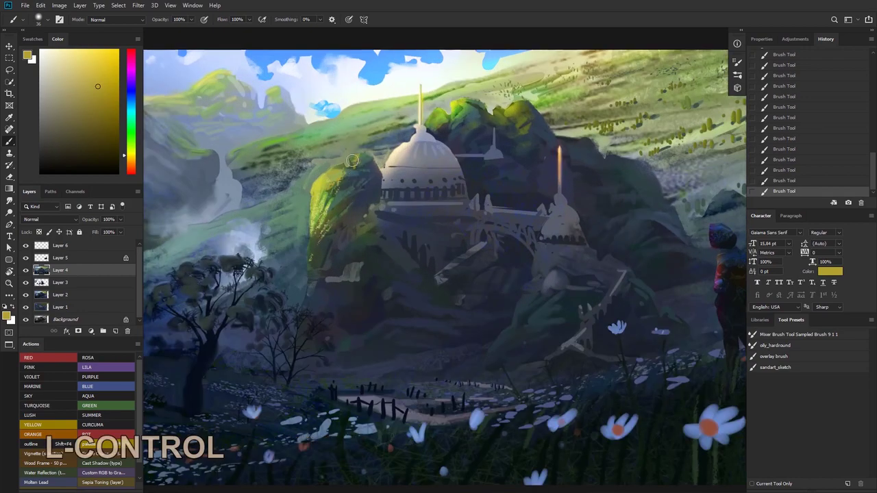
{"action": "left_click", "coordinate": [89, 61]}
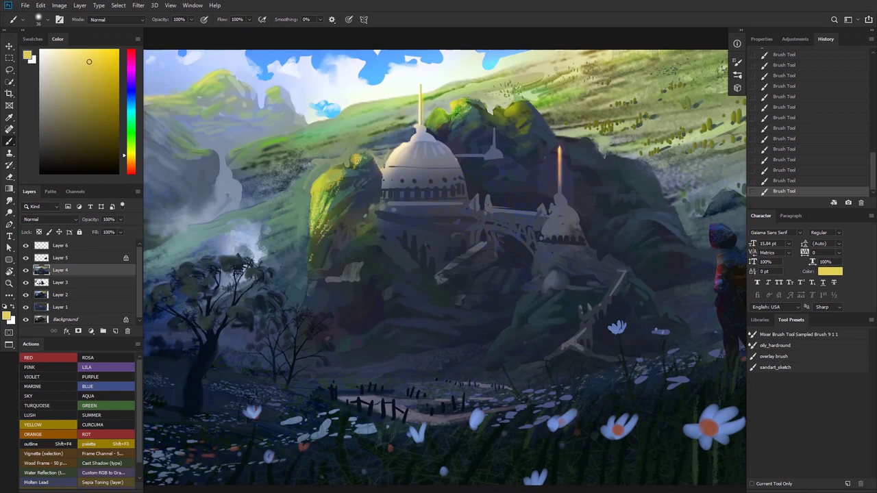
{"action": "left_click", "coordinate": [517, 108], "text": "alt"}
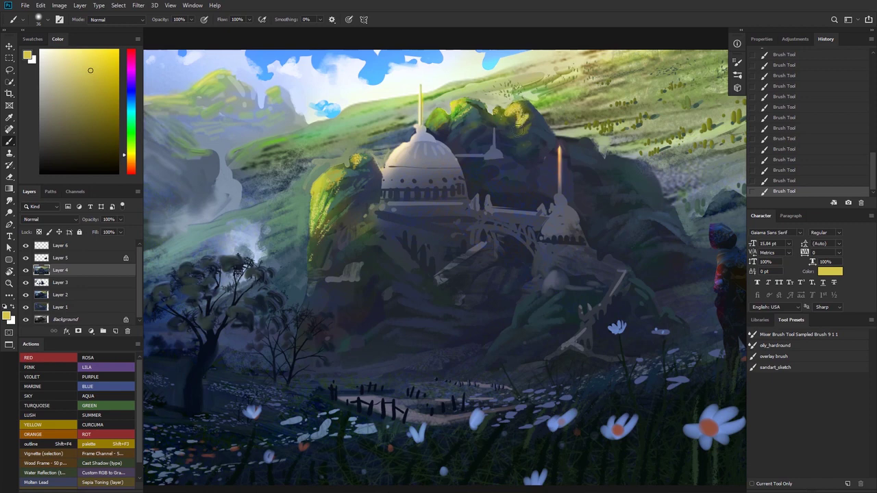
- Sample a muted green, set the brush to 61 px and paint foliage on the shaded sides of the rock behind the dome
{"action": "left_click", "coordinate": [333, 216], "text": "alt"}
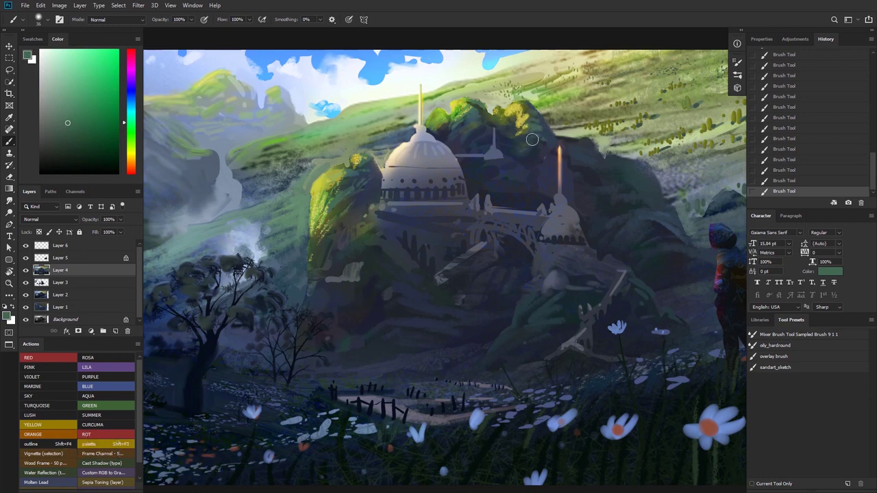
{"action": "right_click", "coordinate": [471, 132]}
{"action": "left_click", "coordinate": [526, 157]}
{"action": "left_click", "coordinate": [449, 140]}
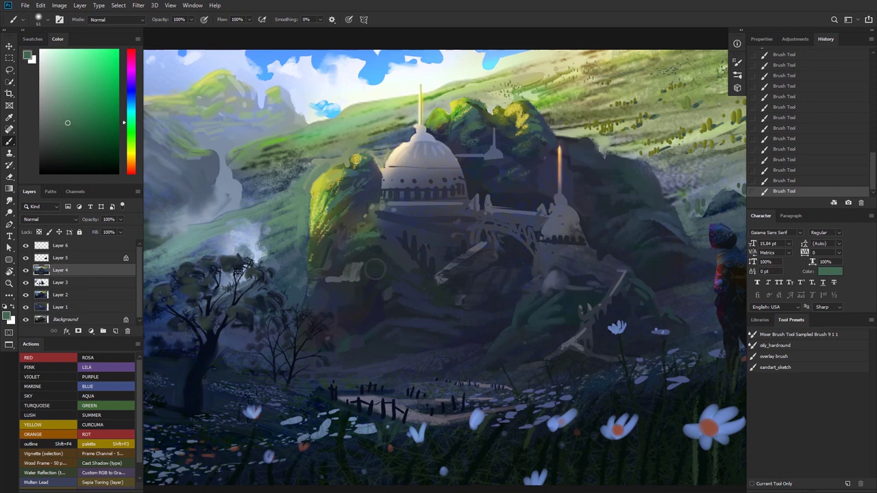
- Paint bush clumps on the shadowed lower face of the left rock, alternating muted greens and dark blue-greens sampled from the painting
{"action": "left_click", "coordinate": [388, 292], "text": "alt"}
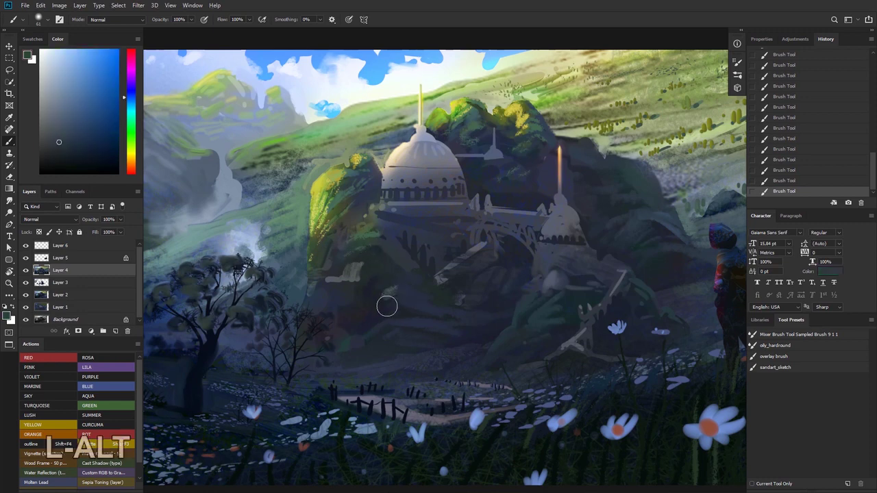
{"action": "left_click", "coordinate": [377, 303], "text": "alt"}
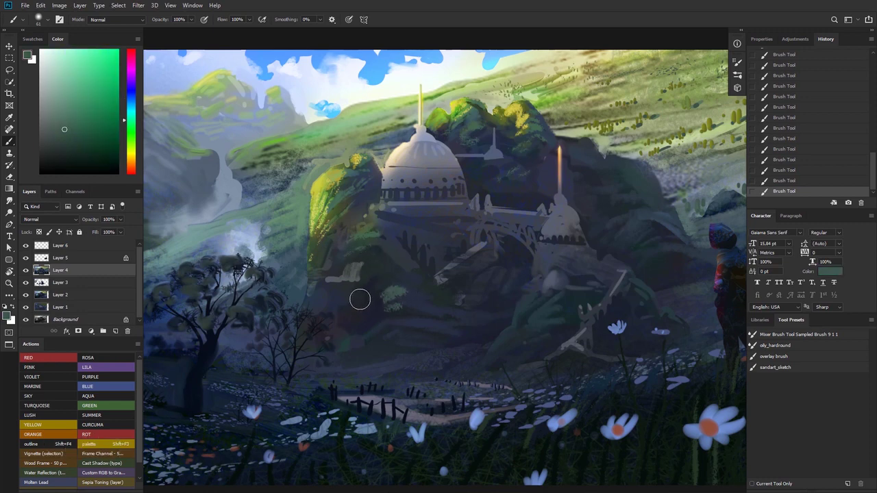
{"action": "left_click", "coordinate": [387, 287], "text": "alt"}
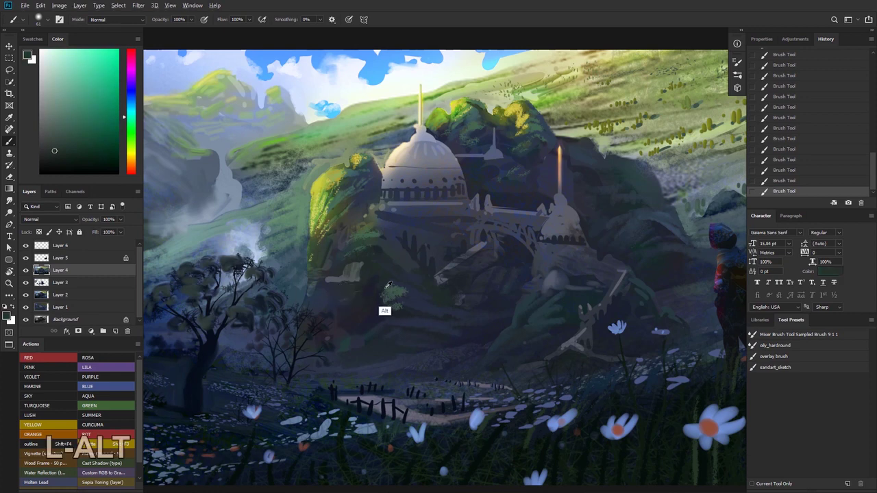
{"action": "left_click", "coordinate": [339, 287], "text": "alt"}
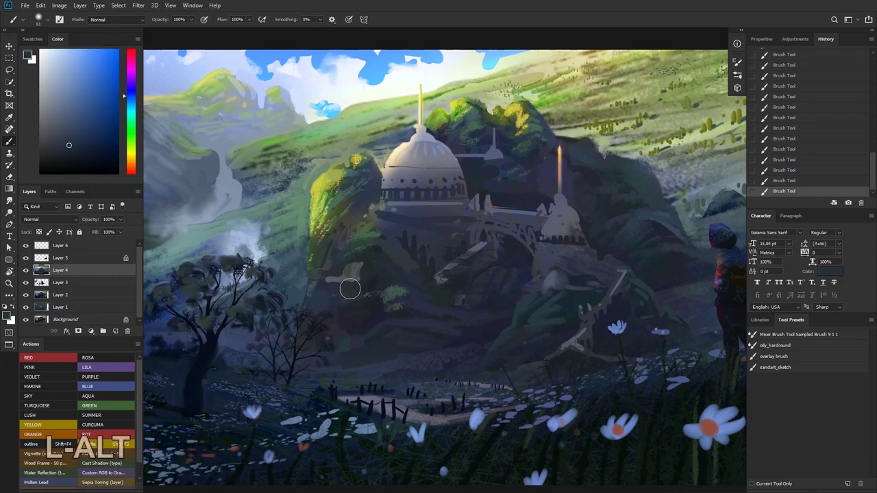
{"action": "left_click", "coordinate": [343, 318], "text": "alt"}
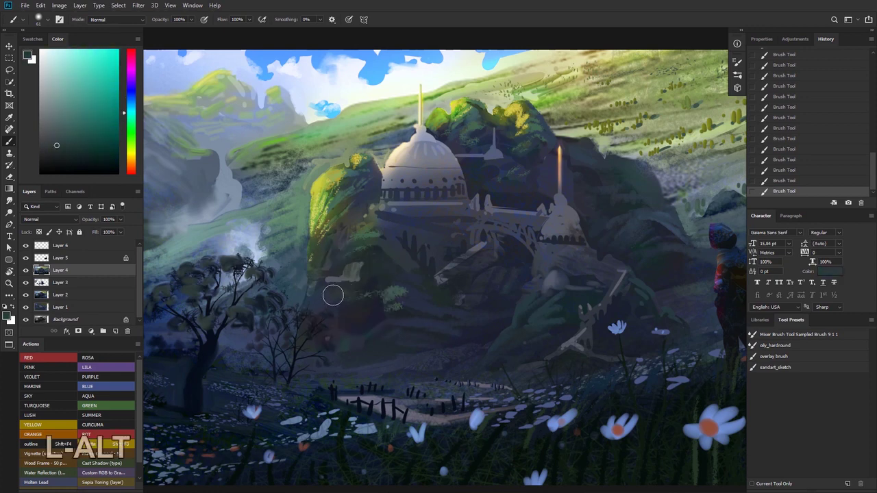
{"action": "left_click", "coordinate": [400, 289], "text": "alt"}
{"action": "mouse_move", "coordinate": [401, 272]}
{"action": "left_mouse_down"}
{"action": "mouse_move", "coordinate": [350, 268]}
{"action": "mouse_move", "coordinate": [386, 299]}
{"action": "left_mouse_up"}
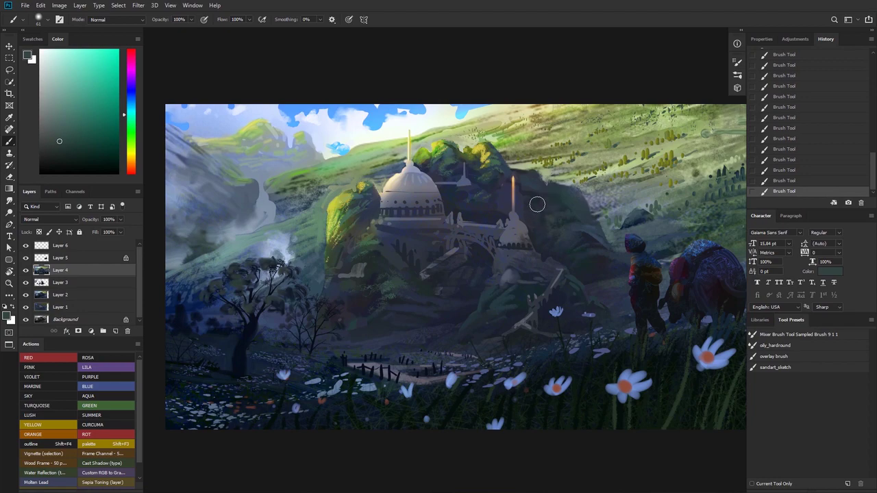
- Sample a pale yellow-green from the hillside, set the brush to 29 px and paint a gap between the two rock peaks behind the dome
{"action": "left_click_drag", "start_coordinate": [397, 158], "coordinate": [470, 153]}
{"action": "left_click", "coordinate": [460, 137], "text": "alt"}
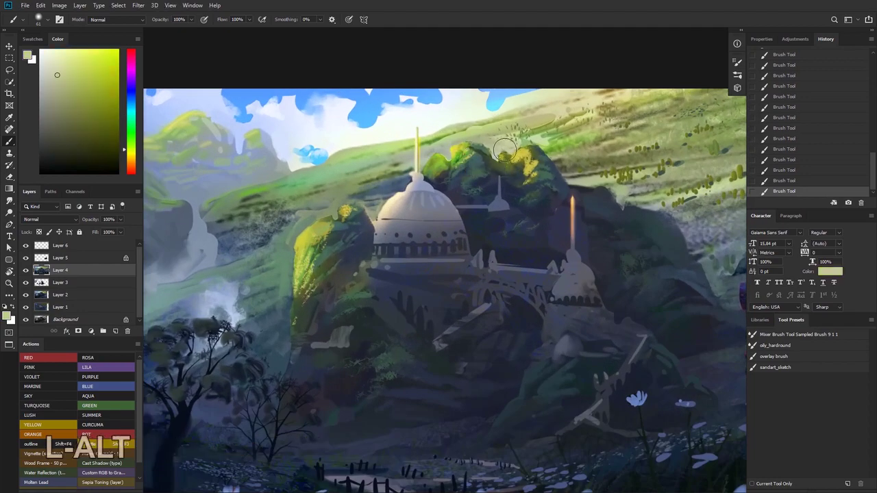
{"action": "right_click", "coordinate": [507, 150]}
{"action": "left_click", "coordinate": [563, 172]}
{"action": "left_click", "coordinate": [492, 147]}
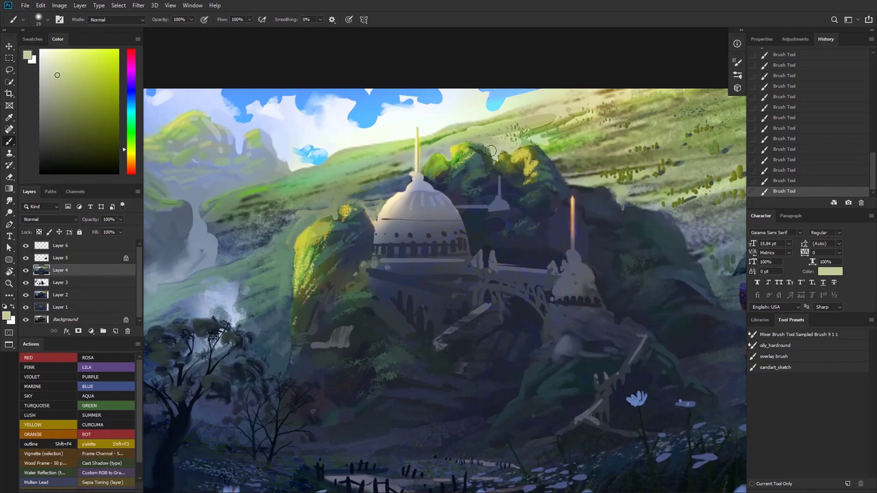
{"action": "left_click", "coordinate": [495, 135], "text": "alt"}
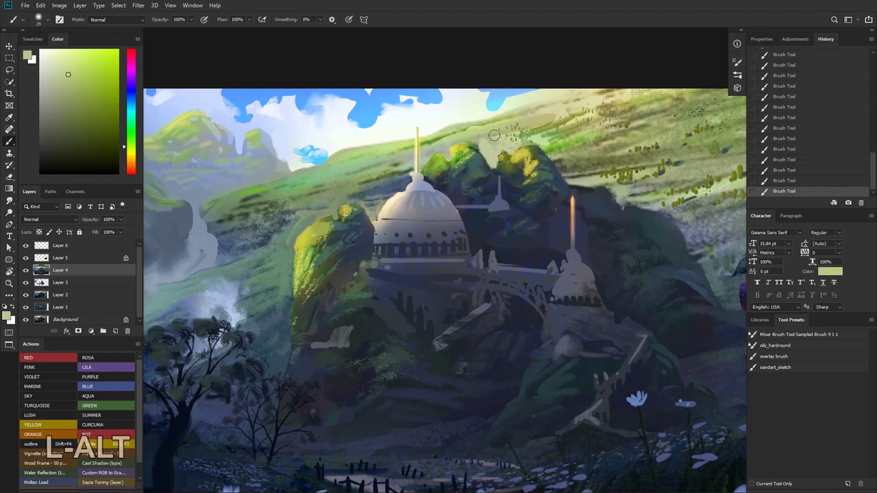
{"action": "left_click", "coordinate": [547, 136], "text": "alt"}
{"action": "left_click_drag", "start_coordinate": [526, 144], "coordinate": [517, 137]}
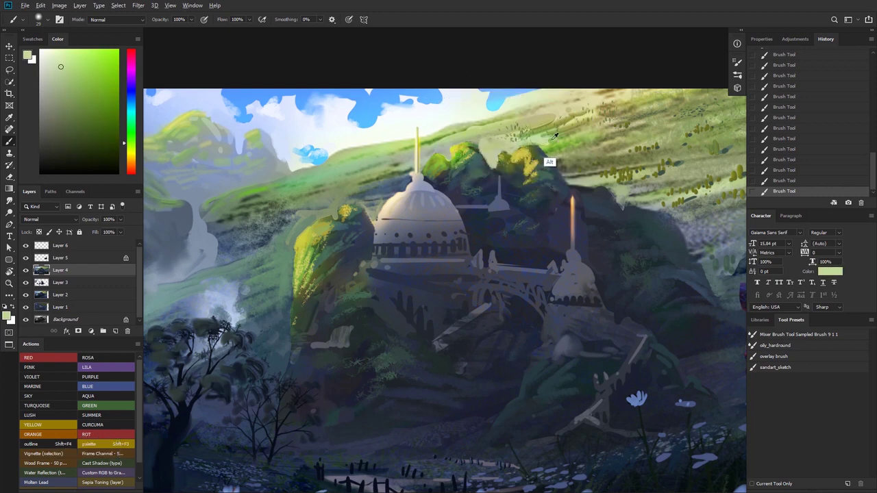
- Extend the pale gap between the rear rock peaks downward into a narrow wedge beside the small spire
{"action": "left_click", "coordinate": [553, 139], "text": "alt"}
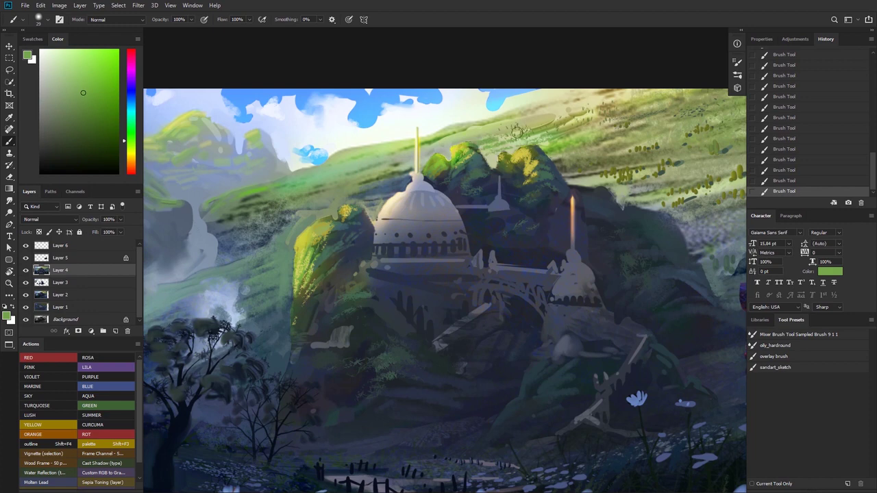
{"action": "left_click", "coordinate": [489, 163], "text": "alt"}
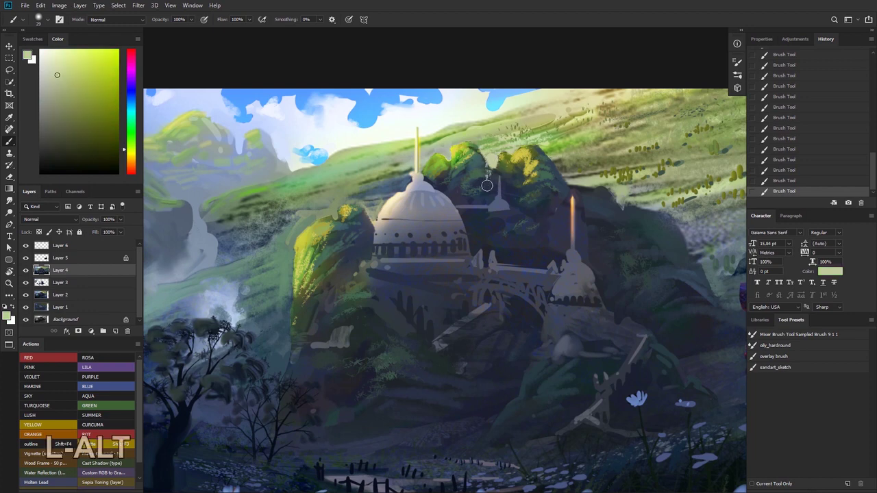
{"action": "left_click_drag", "start_coordinate": [488, 161], "coordinate": [488, 190]}
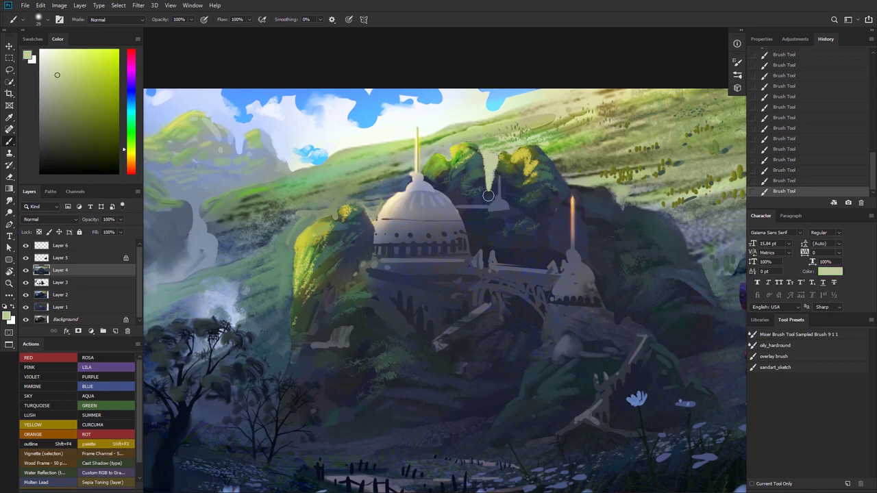
{"action": "mouse_move", "coordinate": [464, 135]}
{"action": "left_mouse_down"}
{"action": "mouse_move", "coordinate": [425, 142]}
{"action": "mouse_move", "coordinate": [458, 142]}
{"action": "left_mouse_up"}
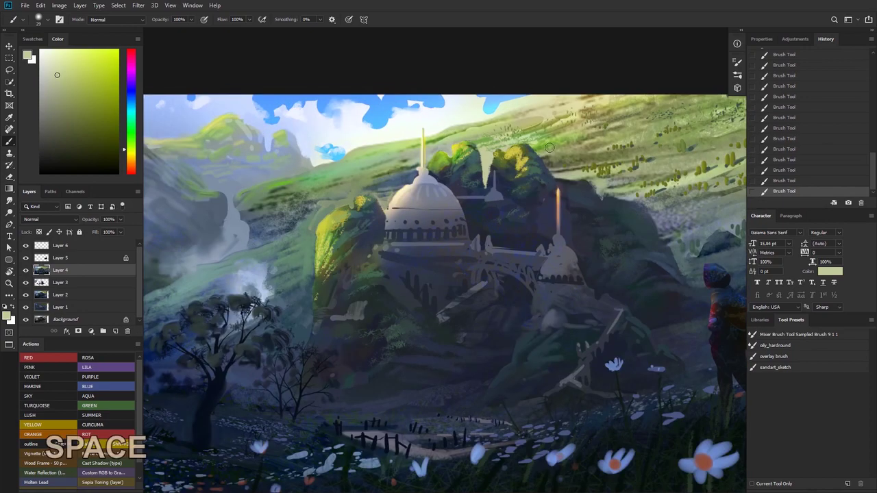
- Sample muted and light greens from the hillside and blend them into the gap between the rear rock peaks
{"action": "left_click", "coordinate": [541, 155], "text": "alt"}
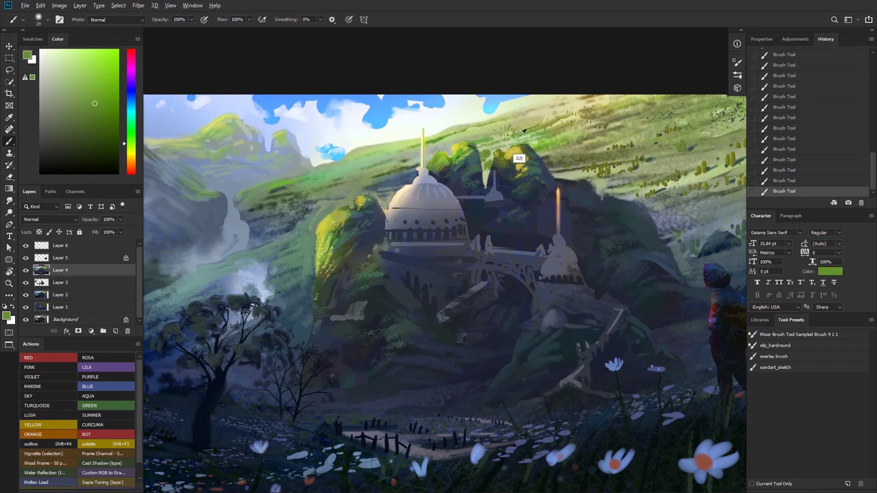
{"action": "left_click", "coordinate": [497, 155], "text": "alt"}
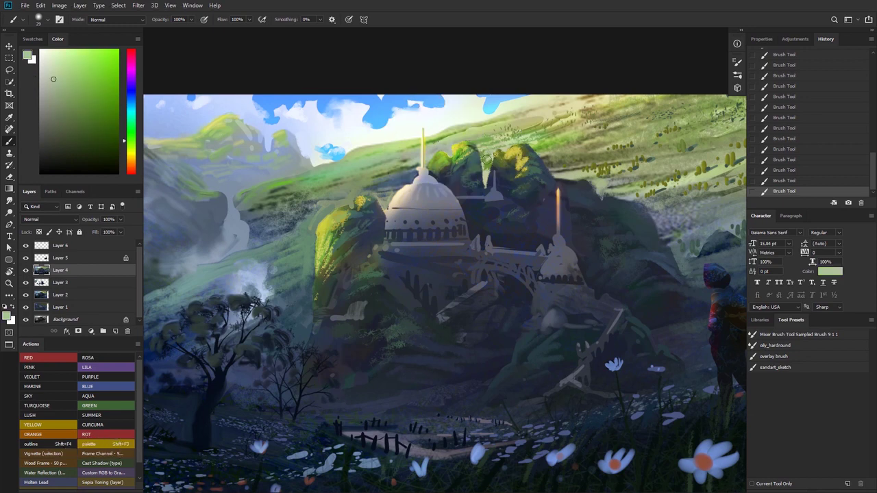
{"action": "left_click", "coordinate": [484, 156], "text": "alt"}
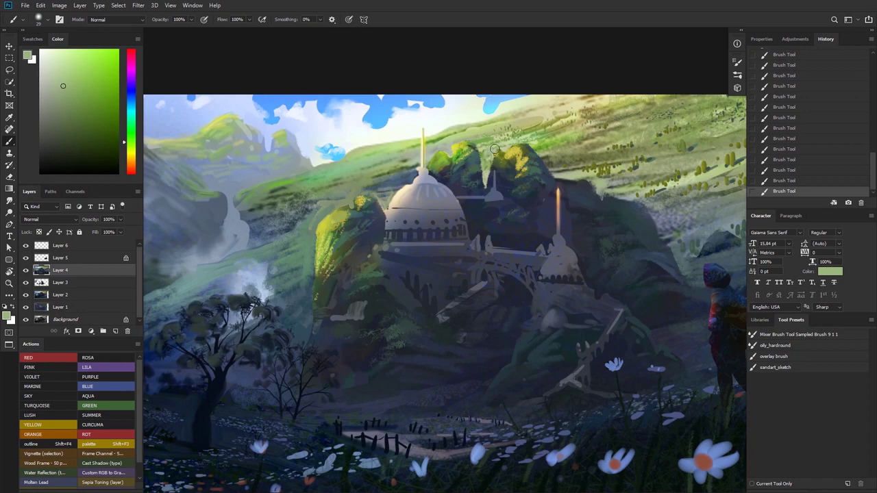
{"action": "mouse_move", "coordinate": [488, 170]}
{"action": "left_mouse_down"}
{"action": "mouse_move", "coordinate": [435, 174]}
{"action": "mouse_move", "coordinate": [427, 166]}
{"action": "mouse_move", "coordinate": [446, 182]}
{"action": "mouse_move", "coordinate": [493, 181]}
{"action": "left_mouse_up"}
{"action": "left_click", "coordinate": [551, 152], "text": "alt"}
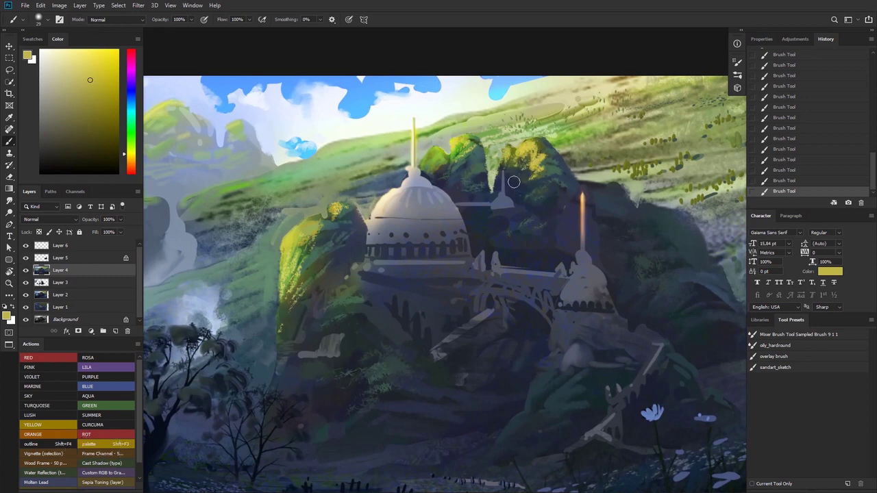
- Resize the whole image to a width of 3500 pixels, keeping its proportions
{"action": "left_click_drag", "start_coordinate": [469, 176], "coordinate": [427, 158]}
{"action": "left_click_drag", "start_coordinate": [488, 194], "coordinate": [548, 144]}
{"action": "left_click_drag", "start_coordinate": [464, 132], "coordinate": [490, 209]}
{"action": "mouse_move", "coordinate": [479, 195]}
{"action": "left_mouse_down"}
{"action": "mouse_move", "coordinate": [503, 183]}
{"action": "mouse_move", "coordinate": [447, 205]}
{"action": "mouse_move", "coordinate": [459, 183]}
{"action": "left_mouse_up"}
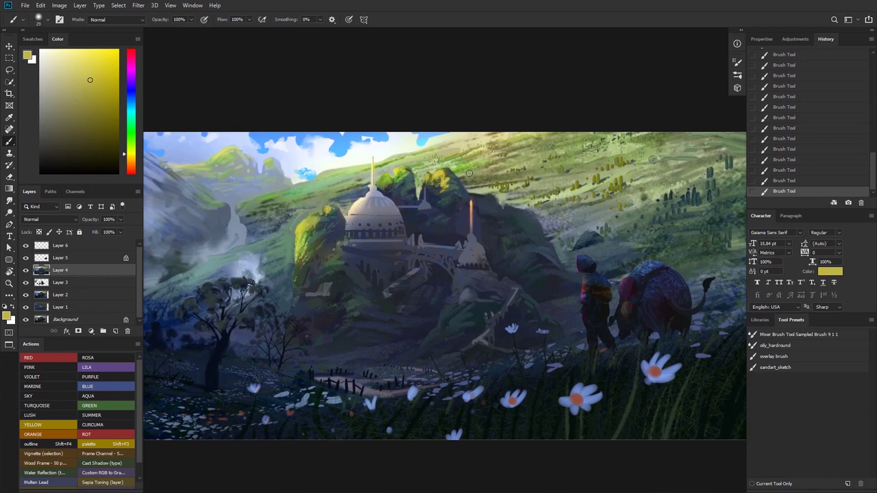
{"action": "key", "text": "ctrl+alt+i"}
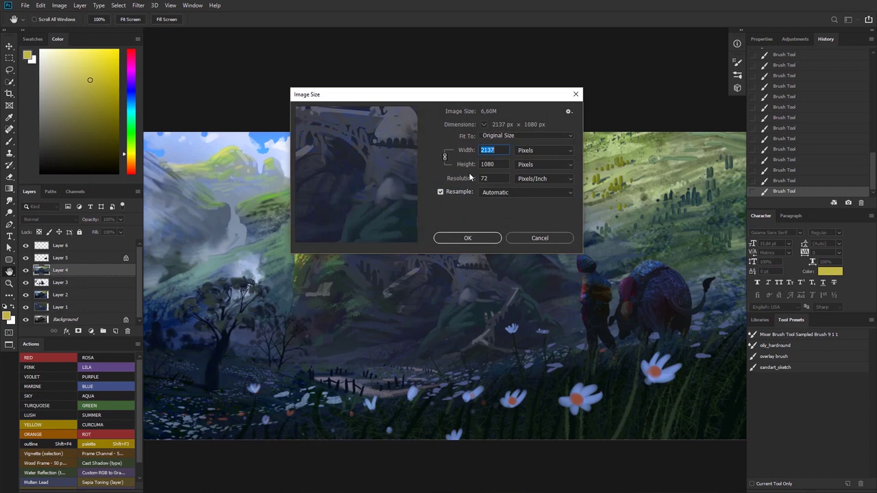
{"action": "type", "text": "35"}
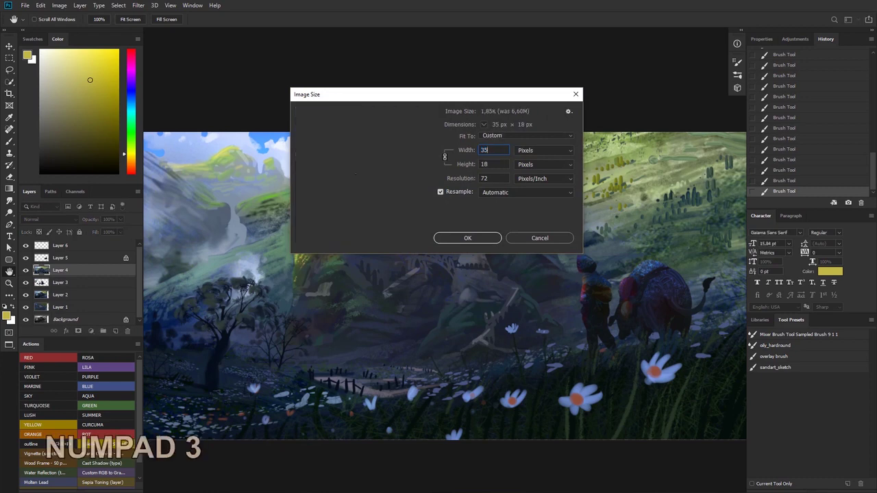
{"action": "type", "text": "00"}
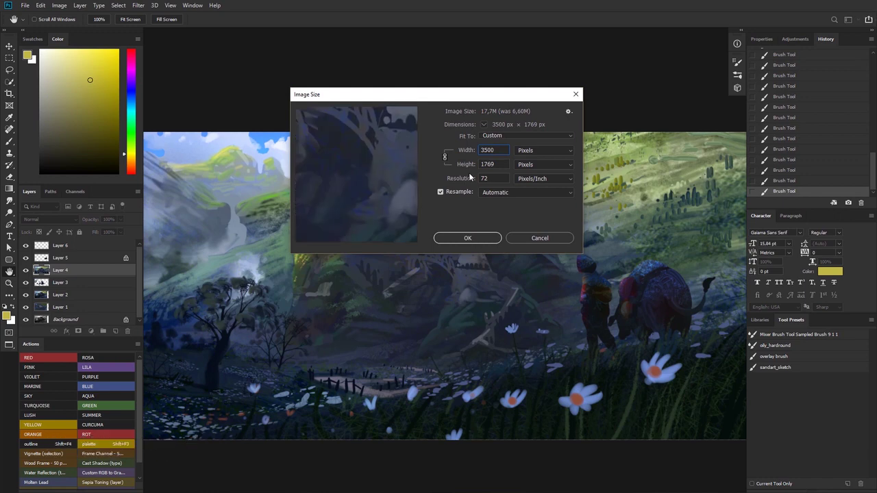
{"action": "key", "text": "Return"}
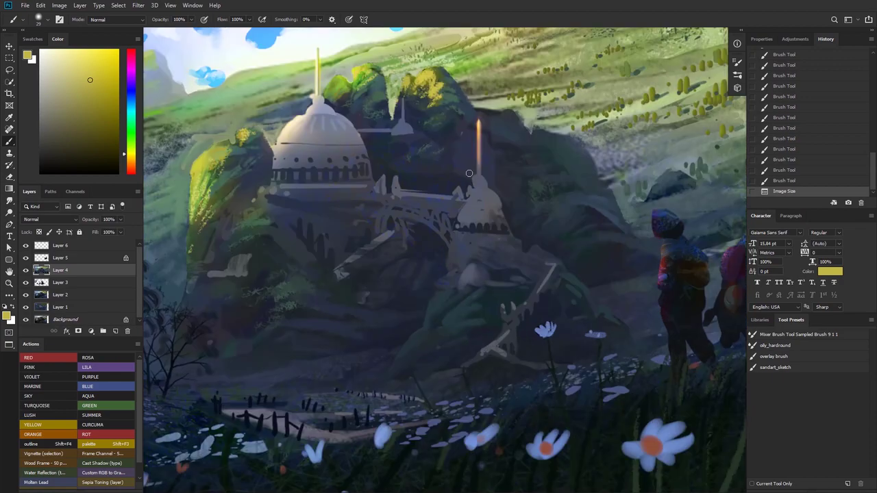
- Sample the pale lavender sky and carve a more jagged right slope on the large distant mountain peak
{"action": "left_click_drag", "start_coordinate": [386, 180], "coordinate": [366, 185]}
{"action": "mouse_move", "coordinate": [240, 133]}
{"action": "left_mouse_down"}
{"action": "mouse_move", "coordinate": [305, 131]}
{"action": "mouse_move", "coordinate": [385, 105]}
{"action": "mouse_move", "coordinate": [354, 127]}
{"action": "mouse_move", "coordinate": [366, 110]}
{"action": "mouse_move", "coordinate": [352, 146]}
{"action": "left_mouse_up"}
{"action": "left_click", "coordinate": [365, 108], "text": "alt"}
{"action": "left_click", "coordinate": [349, 126], "text": "alt"}
{"action": "left_click_drag", "start_coordinate": [332, 110], "coordinate": [344, 126]}
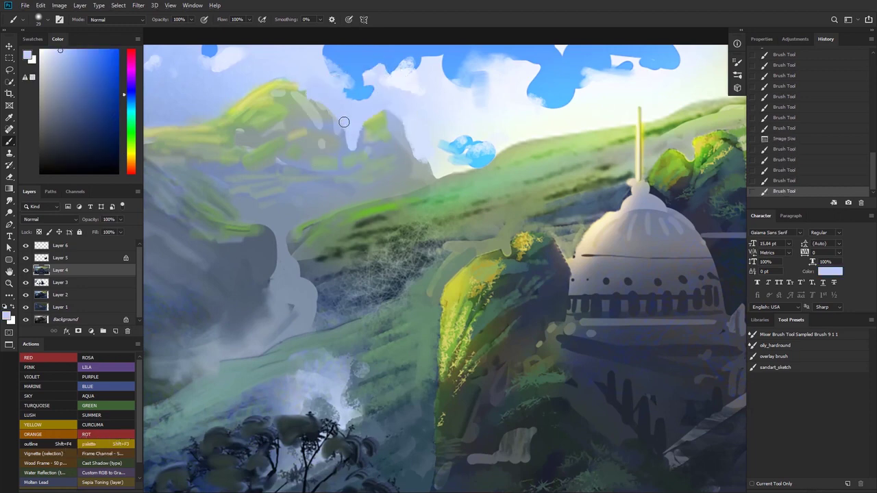
{"action": "mouse_move", "coordinate": [306, 93]}
{"action": "left_mouse_down"}
{"action": "mouse_move", "coordinate": [278, 80]}
{"action": "mouse_move", "coordinate": [326, 106]}
{"action": "left_mouse_up"}
{"action": "mouse_move", "coordinate": [270, 79]}
{"action": "left_mouse_down"}
{"action": "mouse_move", "coordinate": [299, 92]}
{"action": "mouse_move", "coordinate": [309, 110]}
{"action": "mouse_move", "coordinate": [283, 90]}
{"action": "mouse_move", "coordinate": [310, 114]}
{"action": "left_mouse_up"}
- Sample muted blue tones from the distant mountain and paint shaded rock strokes across its face
{"action": "left_click", "coordinate": [325, 121], "text": "alt"}
{"action": "mouse_move", "coordinate": [310, 109]}
{"action": "left_mouse_down"}
{"action": "mouse_move", "coordinate": [303, 119]}
{"action": "mouse_move", "coordinate": [314, 135]}
{"action": "left_mouse_up"}
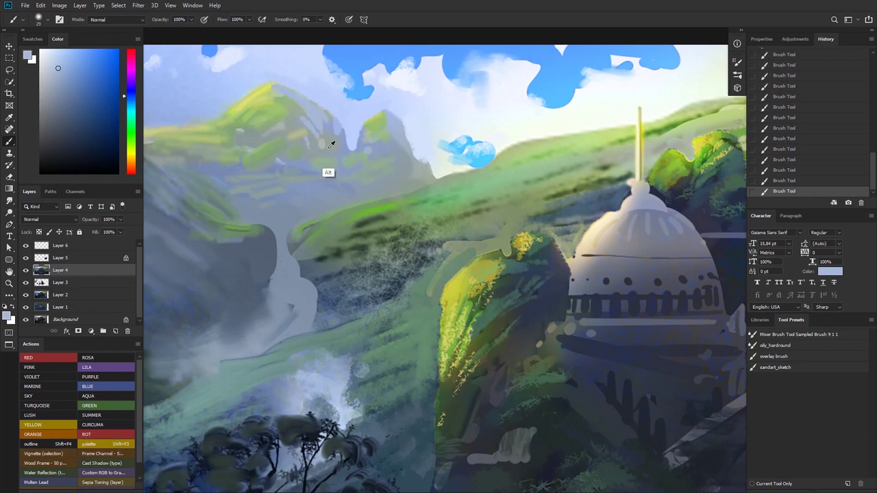
{"action": "left_click", "coordinate": [332, 132], "text": "alt"}
{"action": "left_click", "coordinate": [333, 131], "text": "alt"}
{"action": "left_click", "coordinate": [337, 134], "text": "alt"}
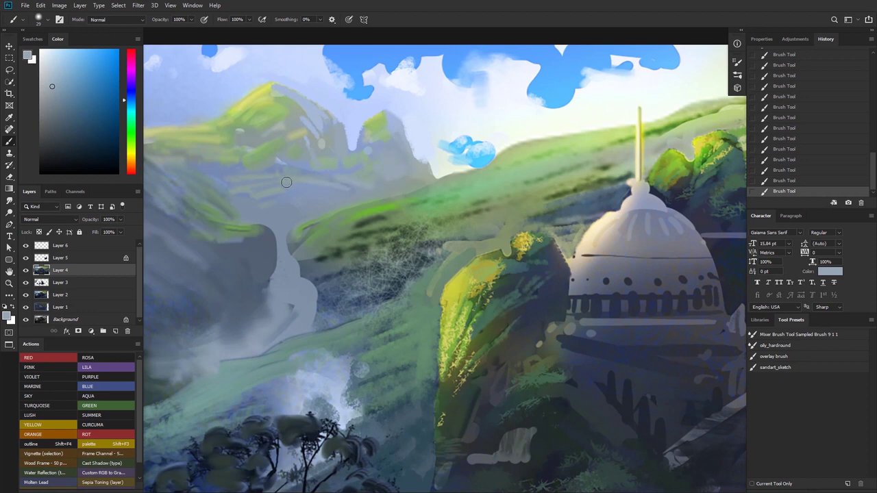
- Resample the pale sky color and cut a notch into the ridge on the large distant peak's right side
{"action": "left_click", "coordinate": [294, 80], "text": "alt"}
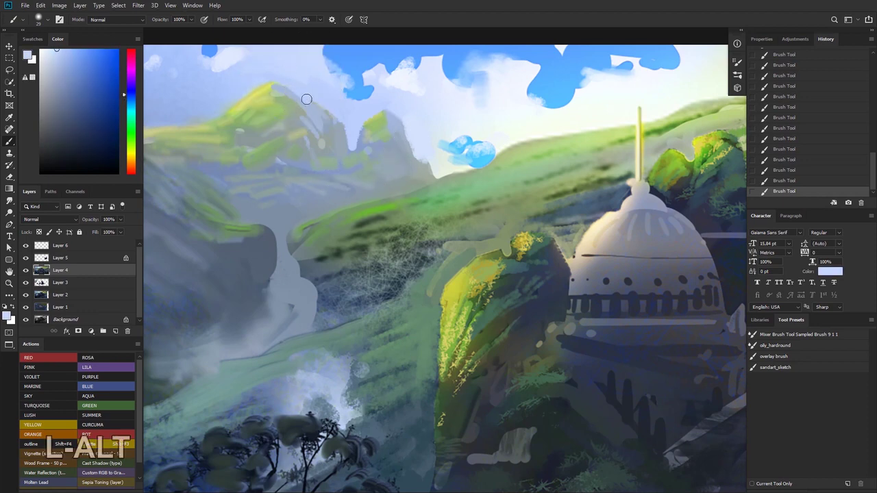
{"action": "left_click", "coordinate": [409, 111], "text": "alt"}
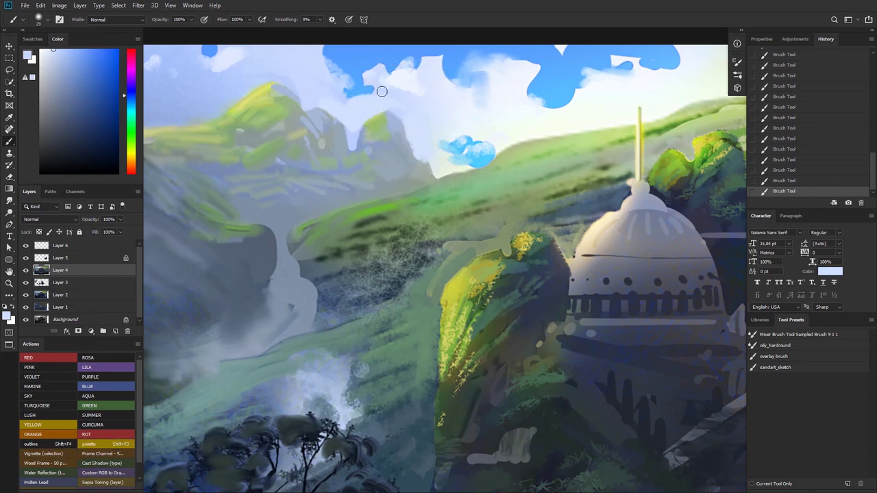
{"action": "left_click_drag", "start_coordinate": [283, 76], "coordinate": [325, 124]}
- Switch to the soft 149 px Overlay brush, pick a vivid orange and brush a warm glow into the sky near the distant mountains
{"action": "right_click", "coordinate": [318, 120]}
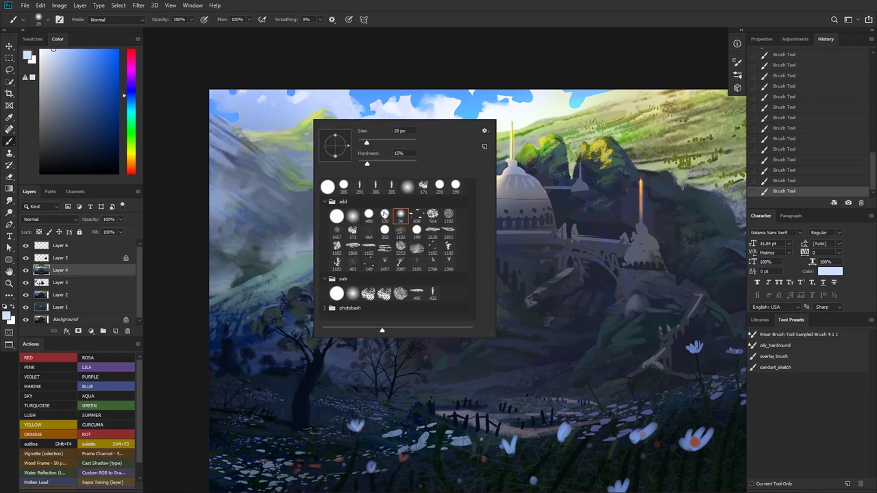
{"action": "left_click", "coordinate": [408, 186]}
{"action": "left_click", "coordinate": [266, 71]}
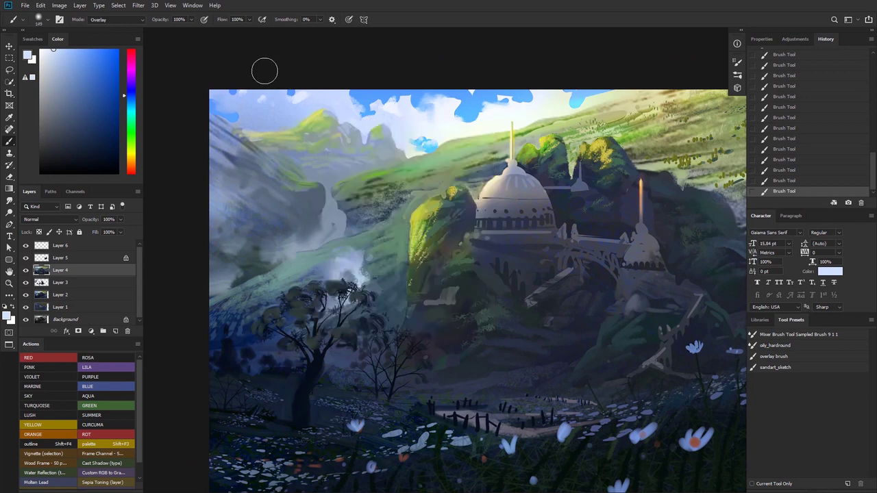
{"action": "left_click_drag", "start_coordinate": [130, 160], "coordinate": [127, 167]}
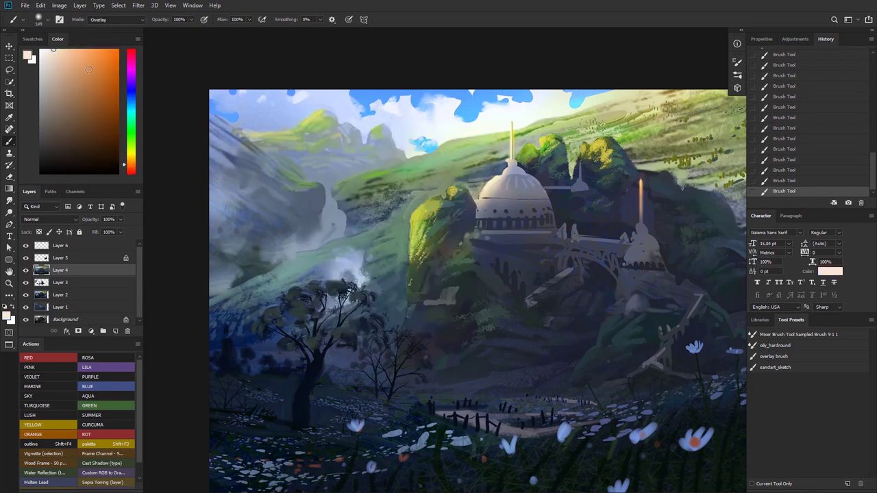
{"action": "left_click_drag", "start_coordinate": [88, 69], "coordinate": [109, 50]}
{"action": "key", "text": "ctrl+z"}
{"action": "key", "text": "ctrl+z"}
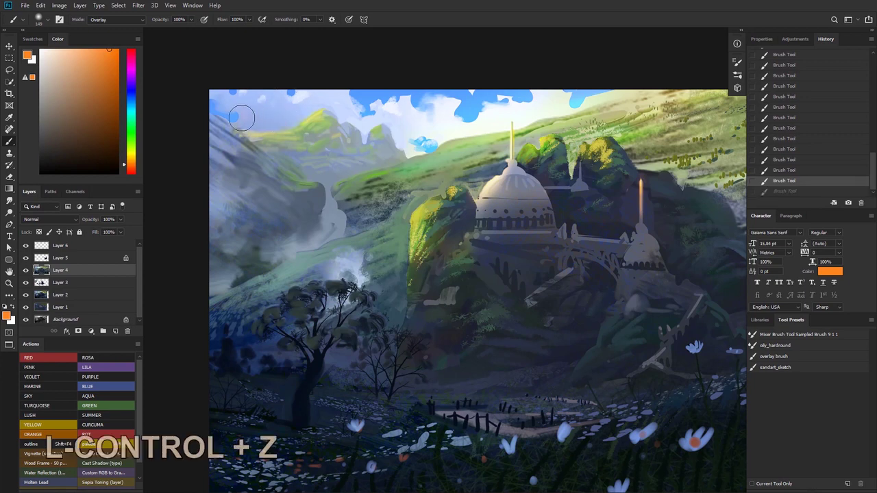
{"action": "left_click_drag", "start_coordinate": [325, 94], "coordinate": [303, 88]}
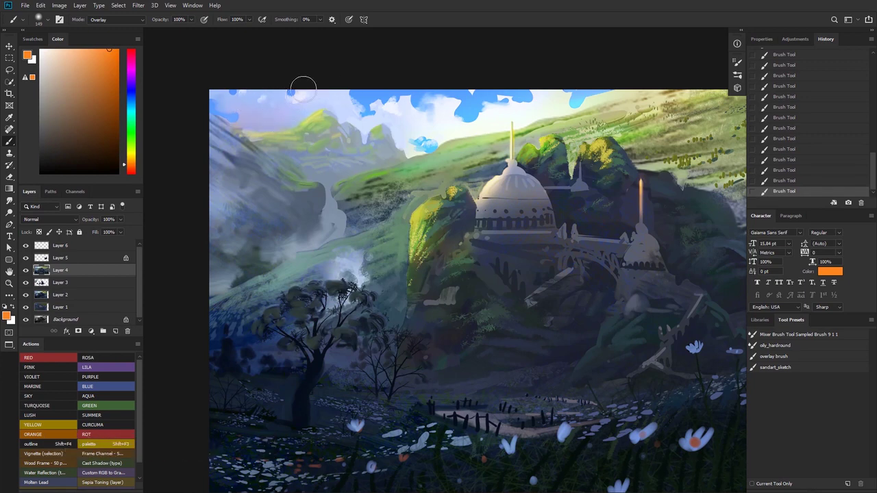
- Enlarge the Overlay brush to 202 px, try a wider orange glow over the distant mountains and undo it
{"action": "right_click", "coordinate": [286, 115]}
{"action": "left_click_drag", "start_coordinate": [364, 137], "coordinate": [375, 137]}
{"action": "mouse_move", "coordinate": [251, 118]}
{"action": "left_mouse_down"}
{"action": "mouse_move", "coordinate": [322, 111]}
{"action": "mouse_move", "coordinate": [304, 127]}
{"action": "mouse_move", "coordinate": [282, 106]}
{"action": "mouse_move", "coordinate": [299, 106]}
{"action": "left_mouse_up"}
{"action": "key", "text": "ctrl+z"}
{"action": "key", "text": "ctrl+z"}
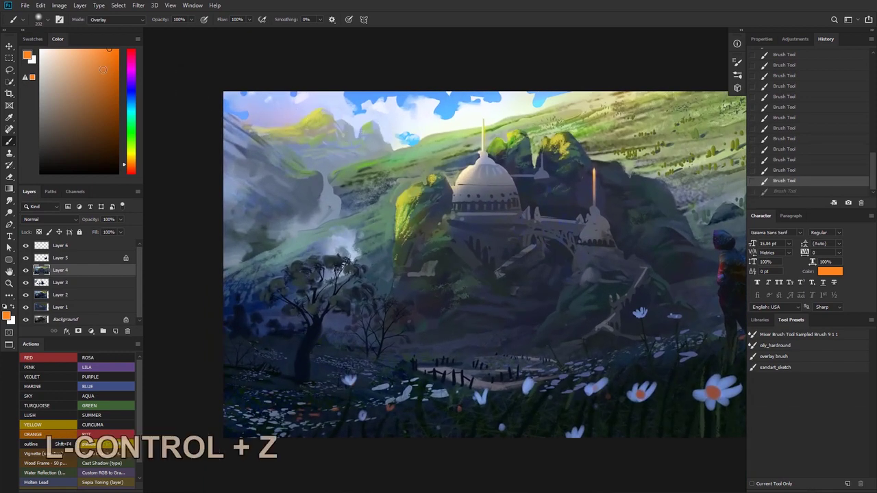
- Try bright red Overlay strokes over the distant peaks and the neighboring sky, undoing the attempts
{"action": "left_click", "coordinate": [126, 172]}
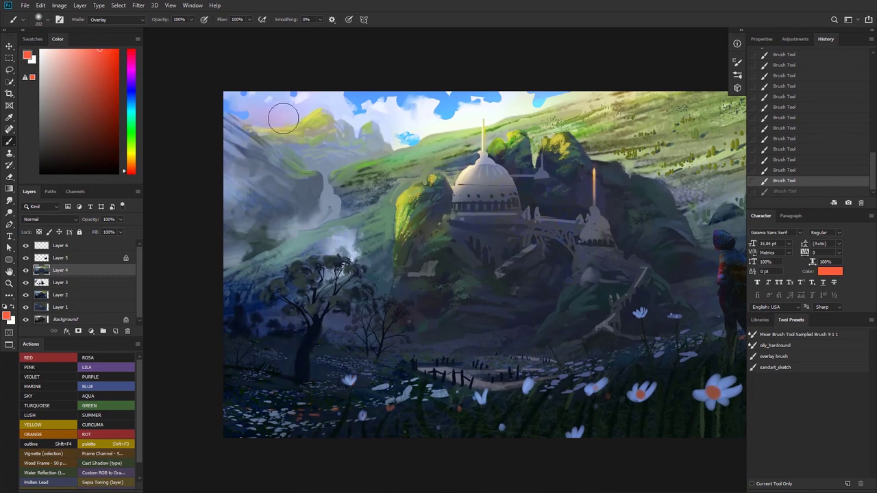
{"action": "left_click_drag", "start_coordinate": [284, 117], "coordinate": [356, 141]}
{"action": "key", "text": "ctrl+z"}
{"action": "mouse_move", "coordinate": [199, 118]}
{"action": "left_mouse_down"}
{"action": "mouse_move", "coordinate": [264, 112]}
{"action": "mouse_move", "coordinate": [284, 84]}
{"action": "mouse_move", "coordinate": [367, 88]}
{"action": "left_mouse_up"}
{"action": "key", "text": "ctrl+z"}
{"action": "mouse_move", "coordinate": [331, 117]}
{"action": "left_mouse_down"}
{"action": "mouse_move", "coordinate": [320, 117]}
{"action": "mouse_move", "coordinate": [402, 100]}
{"action": "mouse_move", "coordinate": [383, 103]}
{"action": "left_mouse_up"}
{"action": "key", "text": "ctrl+z"}
{"action": "key", "text": "ctrl+z"}
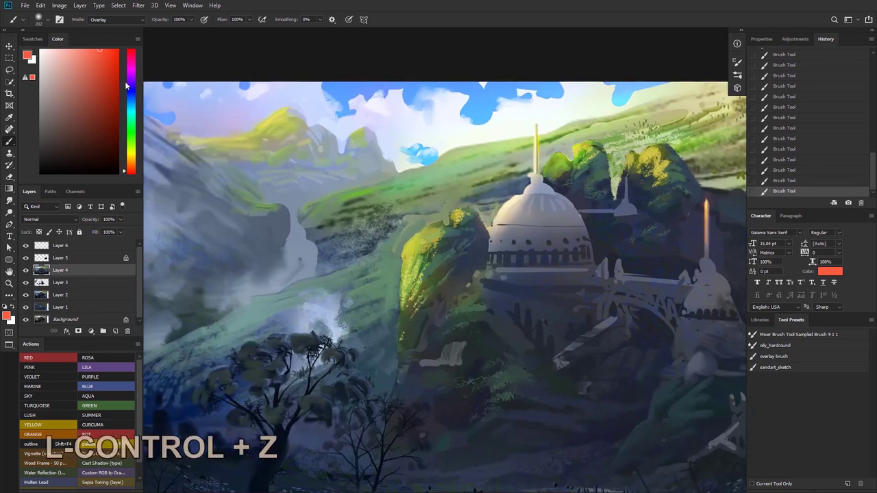
{"action": "mouse_move", "coordinate": [268, 118]}
{"action": "left_mouse_down"}
{"action": "mouse_move", "coordinate": [295, 105]}
{"action": "mouse_move", "coordinate": [242, 146]}
{"action": "mouse_move", "coordinate": [282, 127]}
{"action": "mouse_move", "coordinate": [248, 127]}
{"action": "mouse_move", "coordinate": [267, 134]}
{"action": "mouse_move", "coordinate": [296, 119]}
{"action": "left_mouse_up"}
{"action": "key", "text": "ctrl+z"}
{"action": "key", "text": "ctrl+z"}
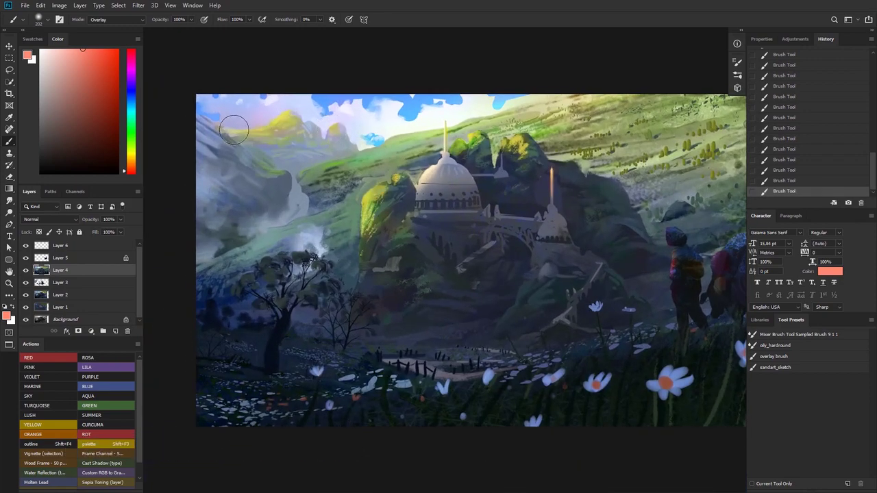
- Brush a soft salmon Overlay glow across the clouds above the distant peaks and toward the dome's spire
{"action": "mouse_move", "coordinate": [349, 137]}
{"action": "left_mouse_down"}
{"action": "mouse_move", "coordinate": [338, 124]}
{"action": "mouse_move", "coordinate": [382, 117]}
{"action": "left_mouse_up"}
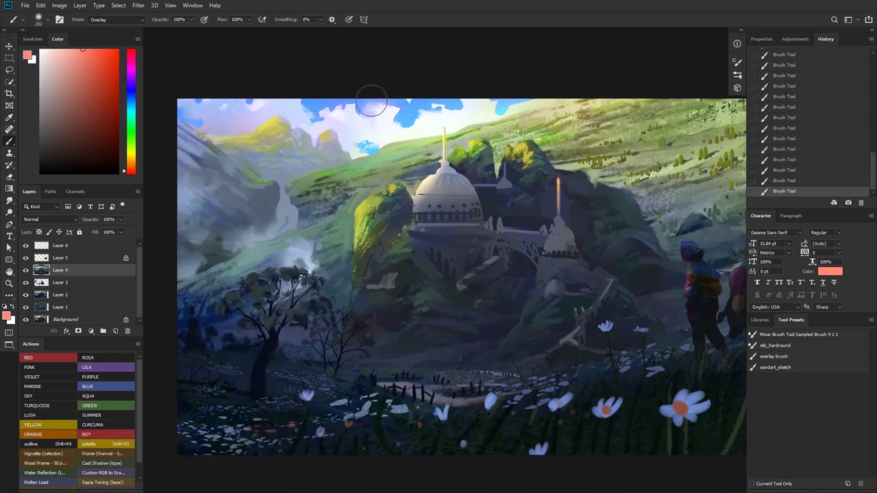
{"action": "left_click_drag", "start_coordinate": [355, 100], "coordinate": [347, 109]}
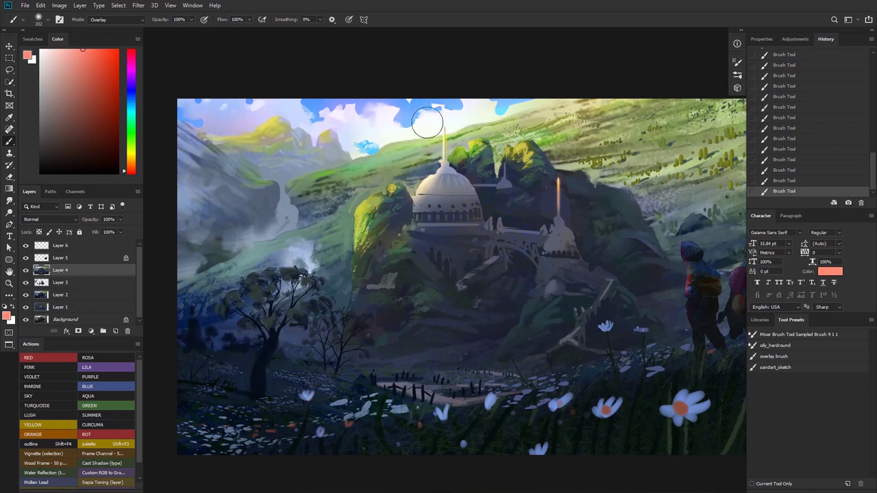
{"action": "key", "text": "ctrl+space"}
{"action": "left_click_drag", "start_coordinate": [444, 132], "coordinate": [456, 131]}
{"action": "key", "text": "space"}
{"action": "left_click_drag", "start_coordinate": [365, 186], "coordinate": [394, 176]}
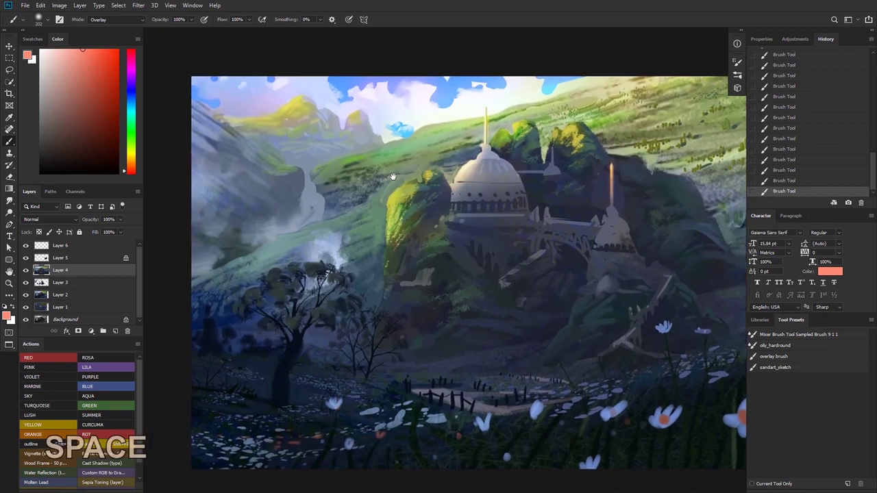
{"action": "key", "text": "ctrl+space"}
{"action": "left_click_drag", "start_coordinate": [472, 157], "coordinate": [380, 192]}
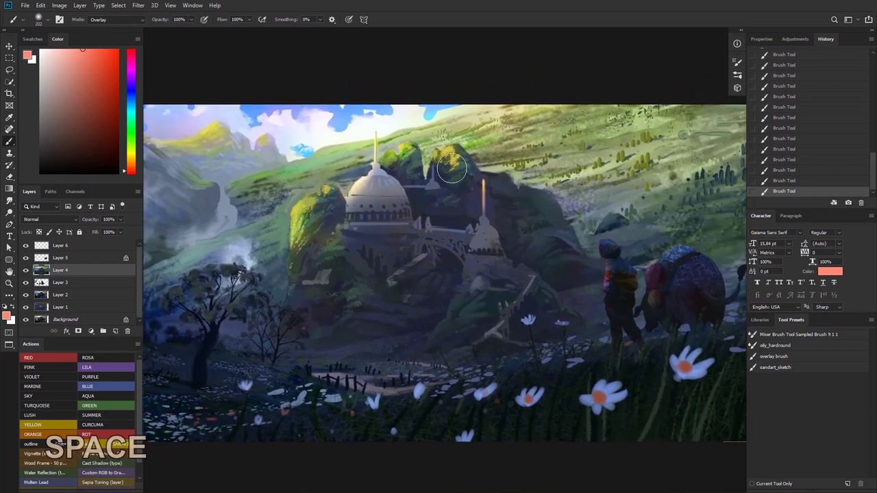
- Make Layer 6 active, sample the dark navy beside the foreground tree and choose the 385 Mixer Brush preset
{"action": "left_click_drag", "start_coordinate": [450, 171], "coordinate": [448, 191]}
{"action": "left_click_drag", "start_coordinate": [384, 164], "coordinate": [426, 173]}
{"action": "left_click_drag", "start_coordinate": [391, 215], "coordinate": [473, 197]}
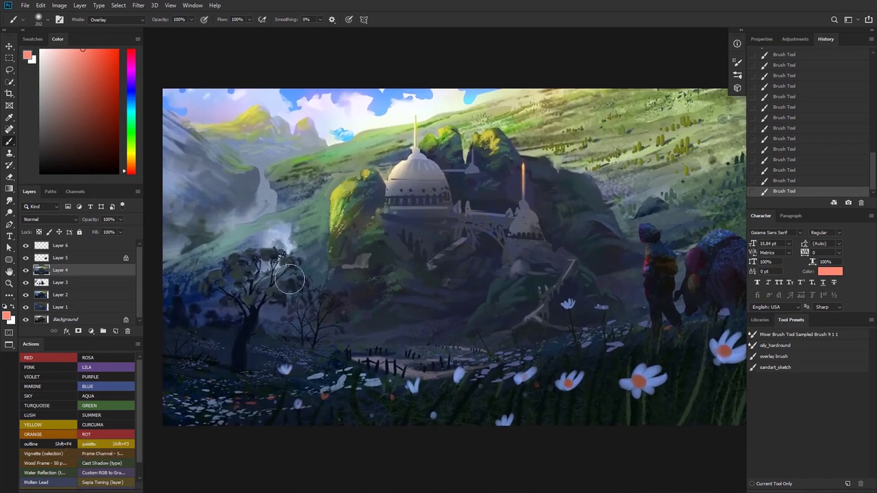
{"action": "left_click", "coordinate": [66, 258]}
{"action": "left_click", "coordinate": [61, 249]}
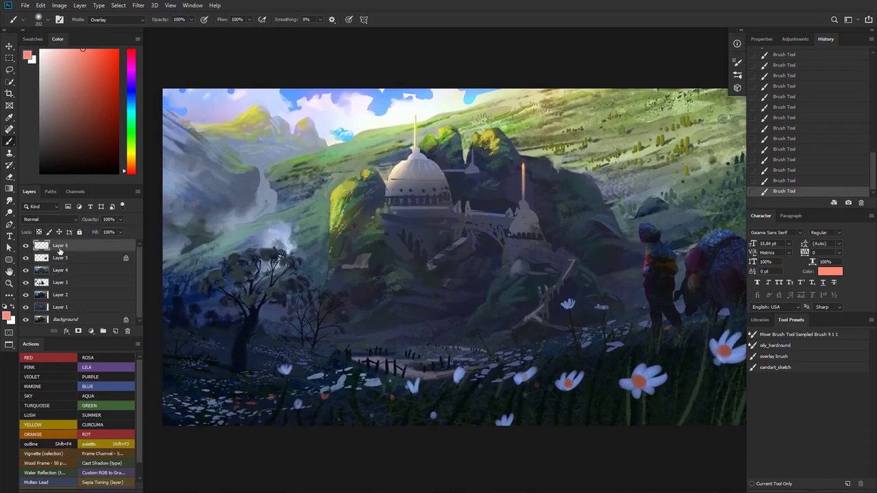
{"action": "left_click", "coordinate": [63, 257]}
{"action": "left_click", "coordinate": [65, 248]}
{"action": "left_click_drag", "start_coordinate": [264, 330], "coordinate": [285, 313]}
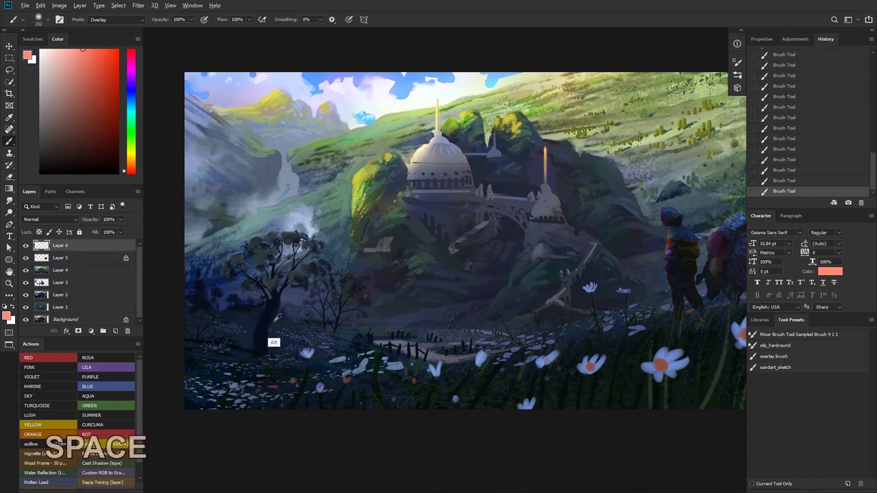
{"action": "left_click", "coordinate": [278, 368], "text": "alt"}
{"action": "right_click", "coordinate": [295, 338]}
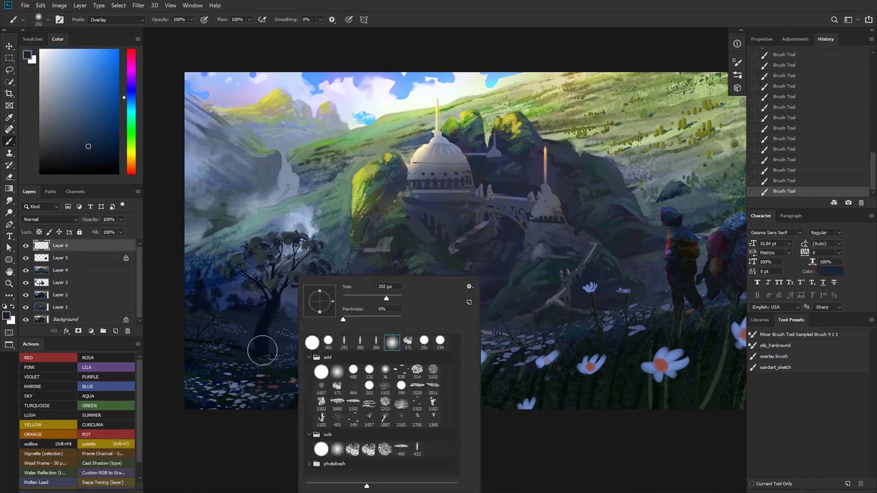
{"action": "left_click", "coordinate": [359, 344]}
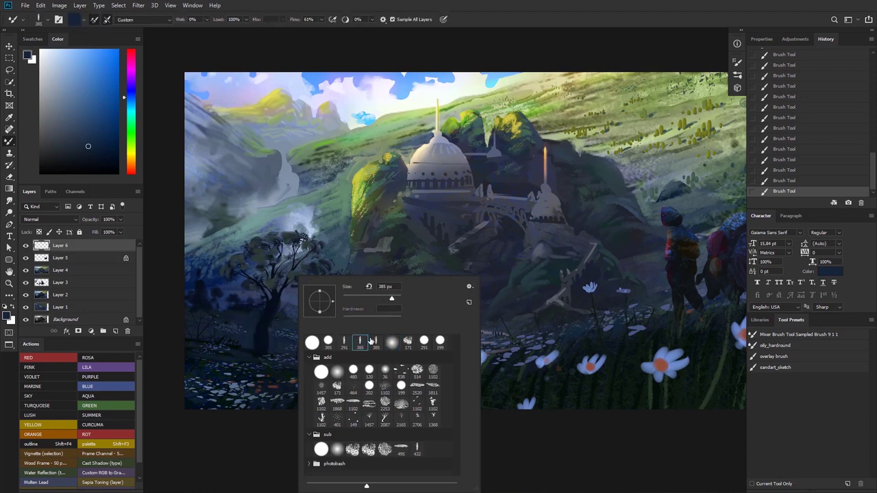
- Paint dark navy Mixer Brush strokes at 64 px over the ground beside the tree's base, undoing the first stroke
{"action": "left_click", "coordinate": [244, 344], "text": "alt"}
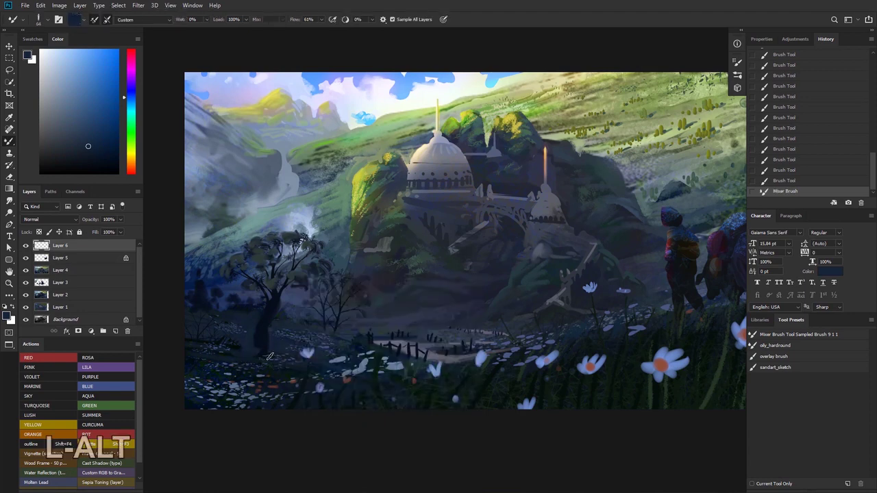
{"action": "key", "text": "ctrl+z"}
{"action": "left_click", "coordinate": [265, 348], "text": "alt"}
{"action": "mouse_move", "coordinate": [264, 350]}
{"action": "left_mouse_down"}
{"action": "mouse_move", "coordinate": [247, 355]}
{"action": "mouse_move", "coordinate": [228, 343]}
{"action": "left_mouse_up"}
{"action": "left_click_drag", "start_coordinate": [240, 345], "coordinate": [234, 342]}
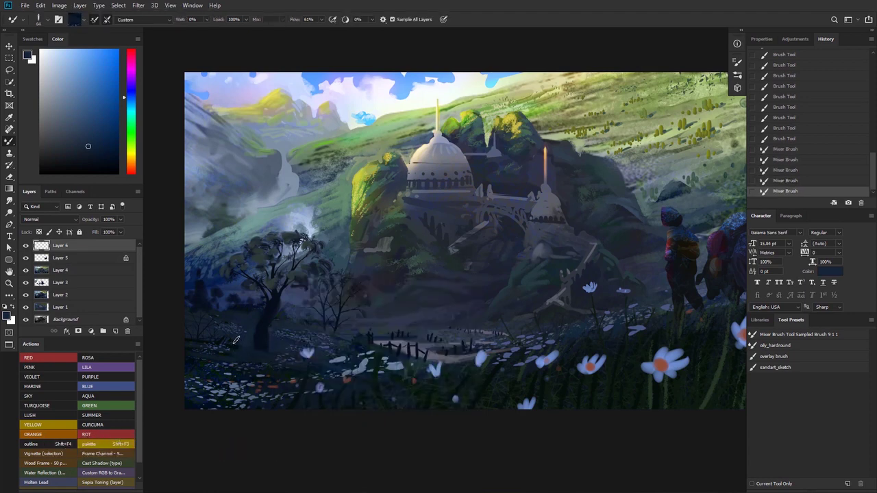
- Make Layer 4 active and toggle Layer 5's visibility off and back on to check its contents
{"action": "left_click", "coordinate": [51, 264]}
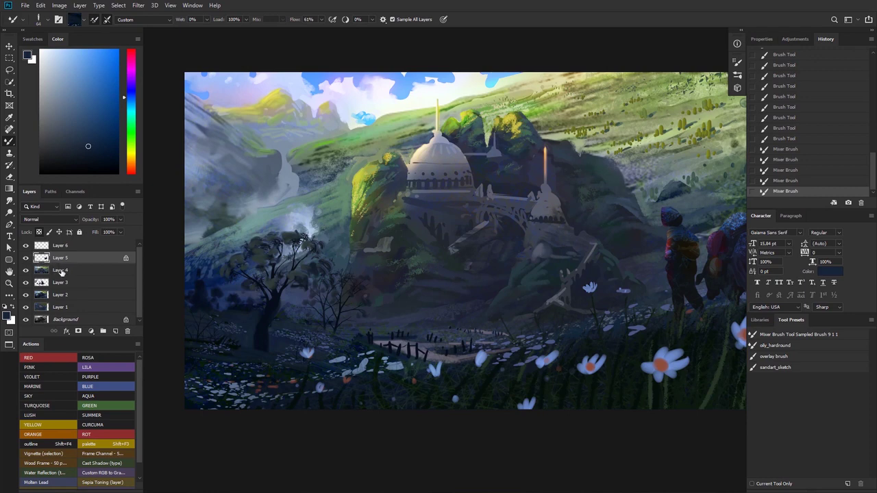
{"action": "left_click", "coordinate": [61, 272]}
{"action": "left_click", "coordinate": [60, 264]}
{"action": "left_click", "coordinate": [59, 272]}
{"action": "left_click", "coordinate": [27, 258]}
{"action": "left_click", "coordinate": [26, 258]}
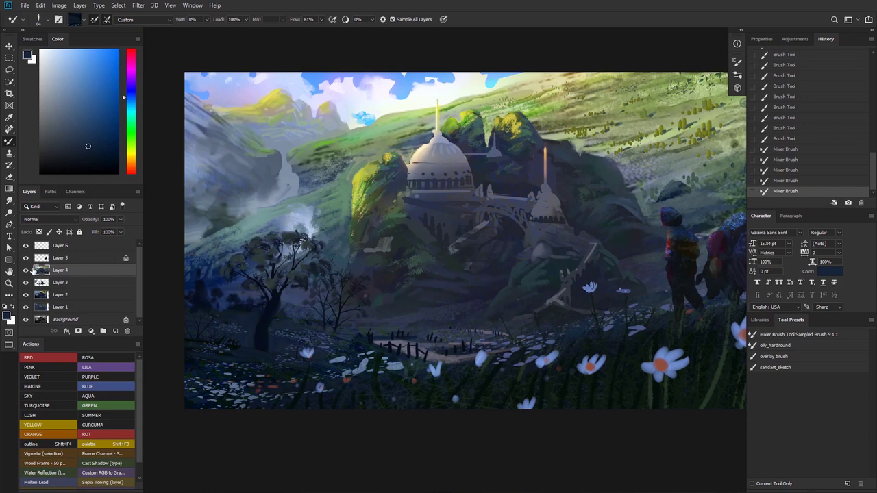
- Erase the foreground tree's leafy crown and branches on Layer 4 with a 59 px hard eraser
{"action": "key", "text": "e"}
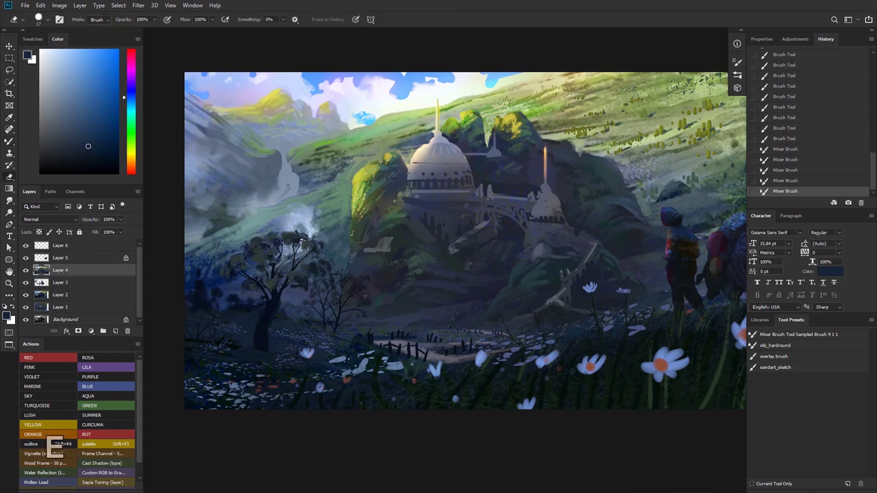
{"action": "right_click", "coordinate": [337, 270]}
{"action": "mouse_move", "coordinate": [293, 237]}
{"action": "left_mouse_down"}
{"action": "mouse_move", "coordinate": [319, 257]}
{"action": "mouse_move", "coordinate": [289, 247]}
{"action": "mouse_move", "coordinate": [257, 254]}
{"action": "mouse_move", "coordinate": [252, 270]}
{"action": "mouse_move", "coordinate": [282, 278]}
{"action": "mouse_move", "coordinate": [279, 271]}
{"action": "mouse_move", "coordinate": [284, 293]}
{"action": "left_mouse_up"}
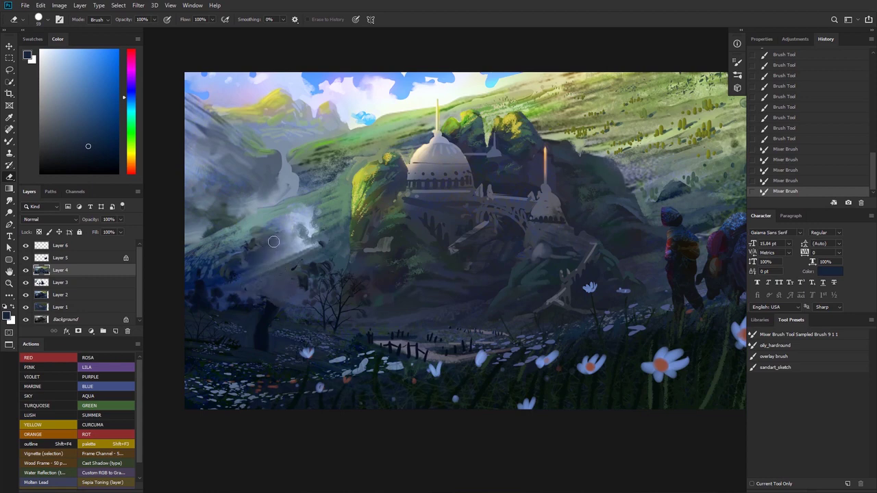
{"action": "left_click_drag", "start_coordinate": [273, 242], "coordinate": [236, 253]}
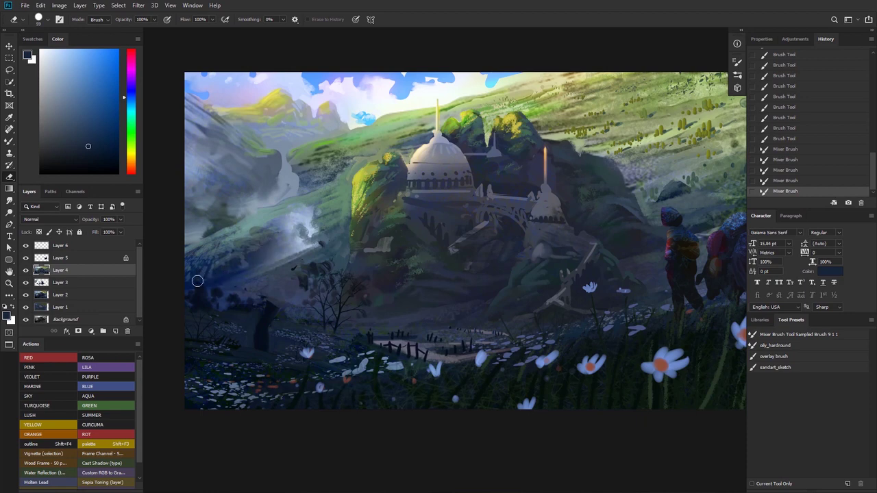
{"action": "left_click_drag", "start_coordinate": [214, 290], "coordinate": [216, 289]}
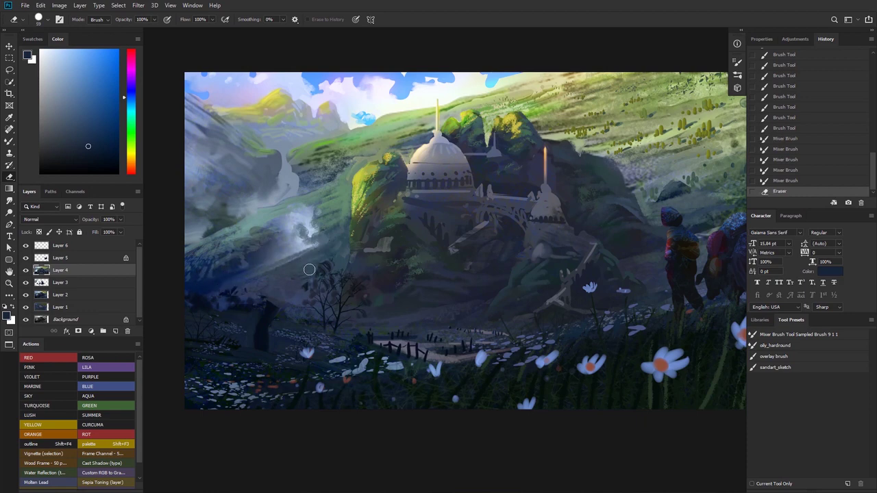
- Erase the leftover foliage traces around the tree trunk and the slope behind it, undoing the last erasure
{"action": "left_click_drag", "start_coordinate": [297, 284], "coordinate": [295, 281]}
{"action": "left_click_drag", "start_coordinate": [288, 282], "coordinate": [274, 282]}
{"action": "left_click_drag", "start_coordinate": [273, 281], "coordinate": [272, 276]}
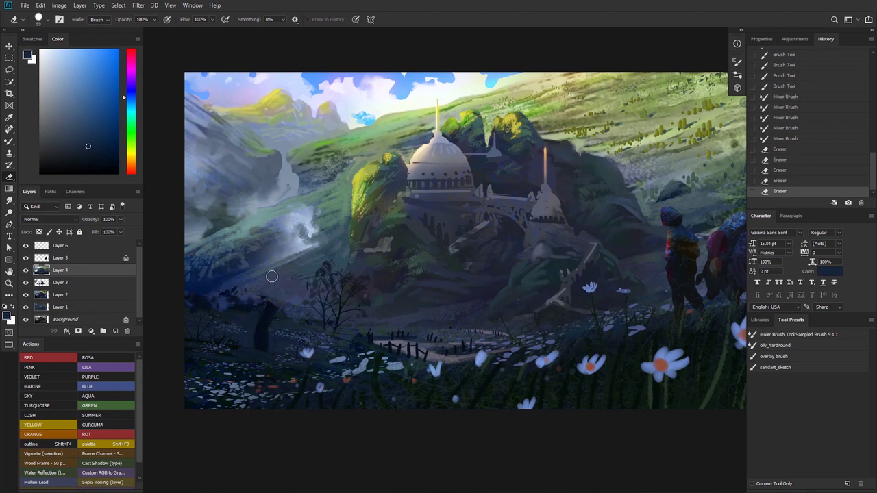
{"action": "left_click_drag", "start_coordinate": [312, 253], "coordinate": [302, 261]}
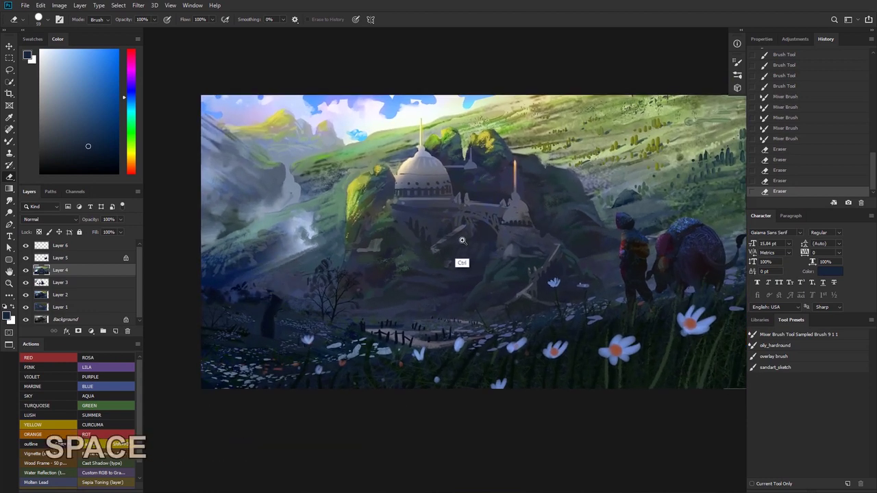
{"action": "left_click_drag", "start_coordinate": [464, 242], "coordinate": [463, 246]}
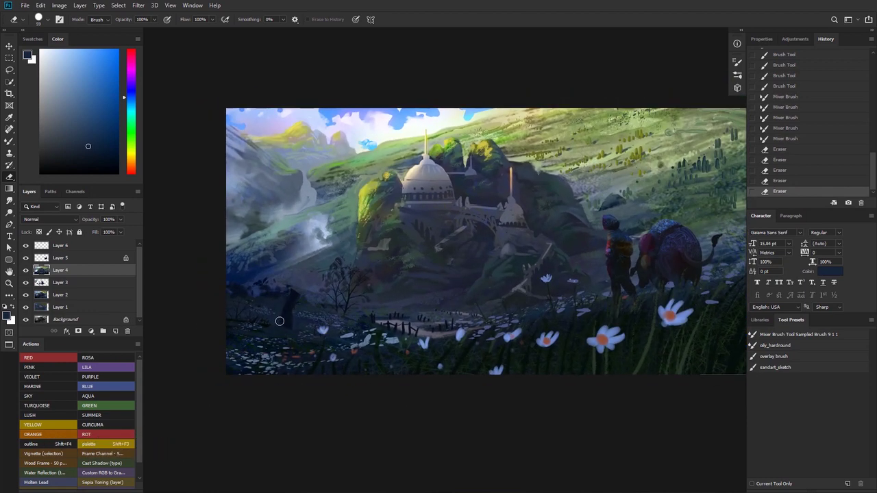
{"action": "key", "text": "ctrl+z"}
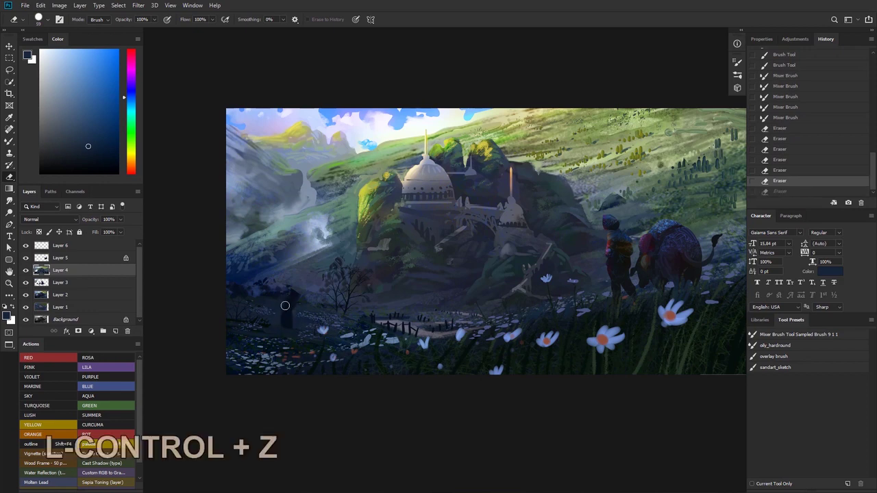
- Rebuild the tree trunk with 64 px Mixer Brush strokes in dark navy sampled from around it
{"action": "key", "text": "b"}
{"action": "left_click", "coordinate": [278, 328], "text": "alt"}
{"action": "left_click_drag", "start_coordinate": [280, 326], "coordinate": [285, 325]}
{"action": "mouse_move", "coordinate": [283, 327]}
{"action": "left_mouse_down"}
{"action": "mouse_move", "coordinate": [293, 327]}
{"action": "mouse_move", "coordinate": [270, 315]}
{"action": "mouse_move", "coordinate": [293, 306]}
{"action": "left_mouse_up"}
{"action": "left_click", "coordinate": [295, 300], "text": "alt"}
{"action": "left_click_drag", "start_coordinate": [296, 296], "coordinate": [295, 304]}
- Choose the 1457 branch brush at 171 px, sample the trunk's darkest navy and try a branch stamp, undoing it
{"action": "right_click", "coordinate": [307, 280]}
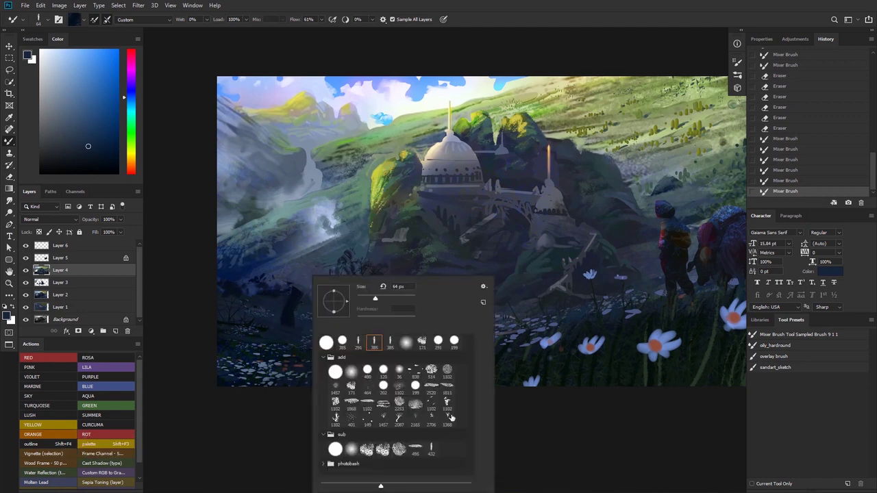
{"action": "left_click", "coordinate": [384, 416]}
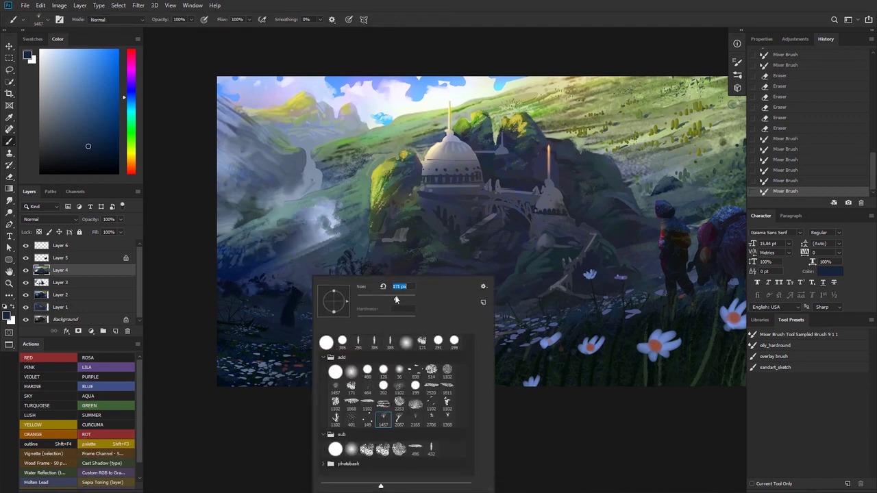
{"action": "left_click", "coordinate": [297, 295], "text": "alt"}
{"action": "left_click", "coordinate": [303, 283]}
{"action": "key", "text": "ctrl+z"}
{"action": "left_click", "coordinate": [293, 298], "text": "alt"}
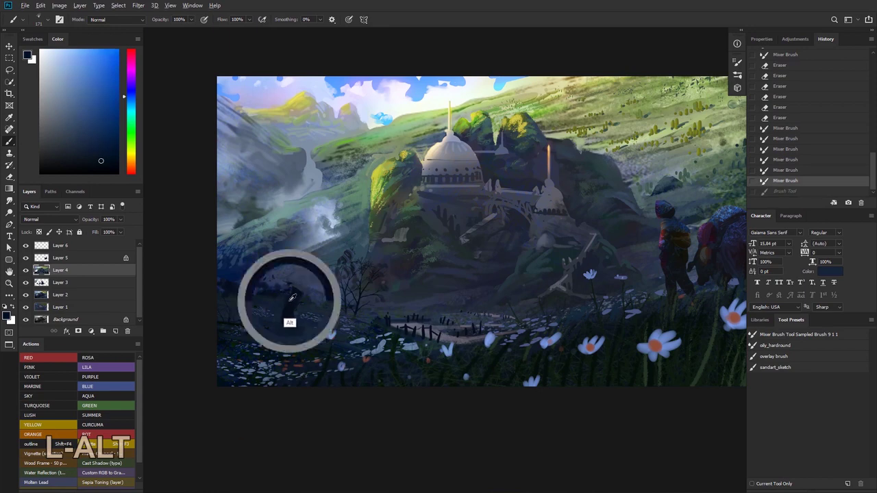
- Enlarge the branch brush to 369 px and try branch stamps above the trunk, undoing them
{"action": "right_click", "coordinate": [301, 278]}
{"action": "left_click", "coordinate": [289, 271]}
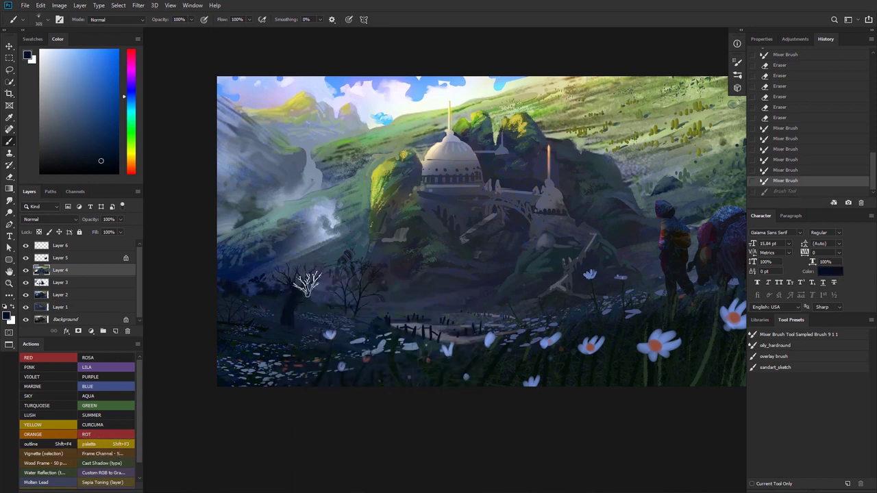
{"action": "left_click", "coordinate": [306, 284]}
{"action": "key", "text": "ctrl+z"}
{"action": "left_click", "coordinate": [300, 275]}
{"action": "key", "text": "ctrl+z"}
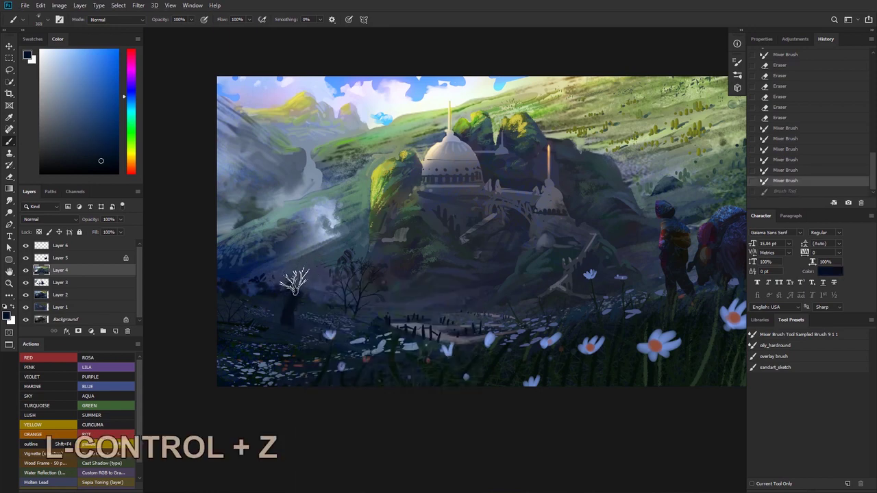
- Stamp overlapping bare branches onto the trunk to form a new crown, undoing one misplaced stamp
{"action": "left_click", "coordinate": [296, 281]}
{"action": "left_click", "coordinate": [298, 279]}
{"action": "left_click", "coordinate": [302, 279]}
{"action": "left_click", "coordinate": [309, 263]}
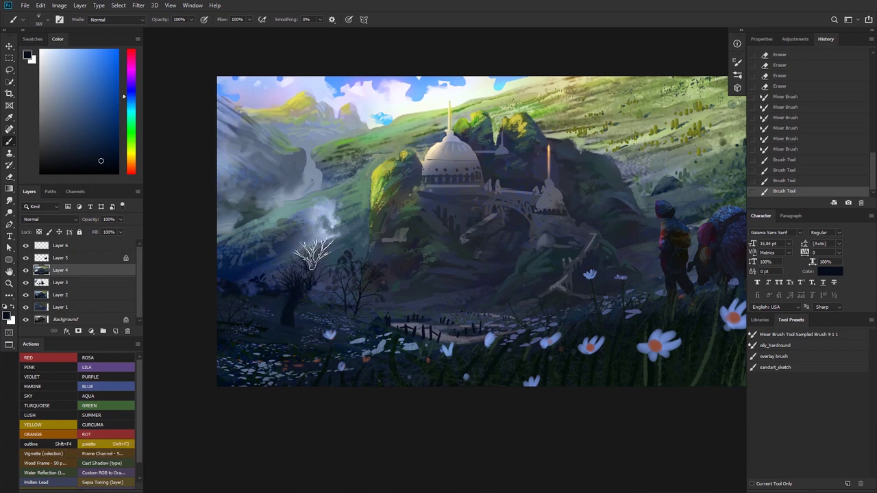
{"action": "left_click", "coordinate": [286, 271]}
{"action": "key", "text": "ctrl+z"}
{"action": "left_click", "coordinate": [242, 294]}
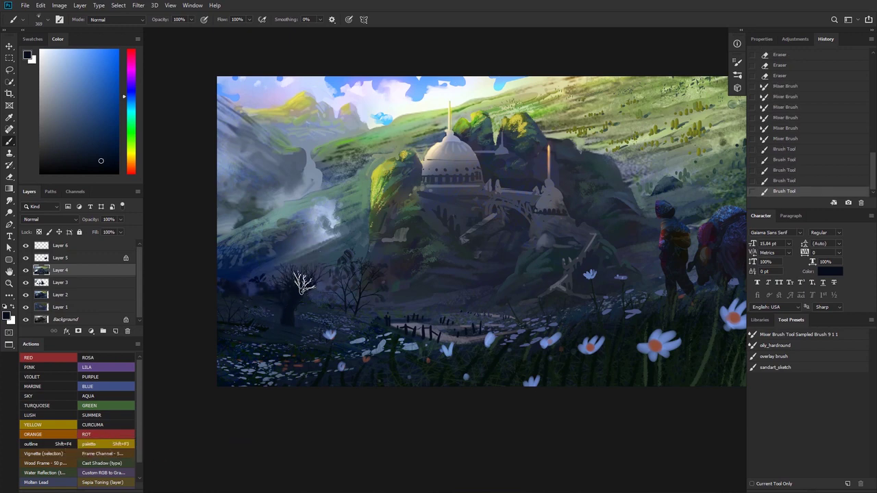
- Enlarge the branch brush to 511 px and try taller branches over the crown, undoing the misplaced stamps
{"action": "right_click", "coordinate": [308, 279]}
{"action": "left_click_drag", "start_coordinate": [398, 300], "coordinate": [405, 301]}
{"action": "left_click", "coordinate": [299, 261]}
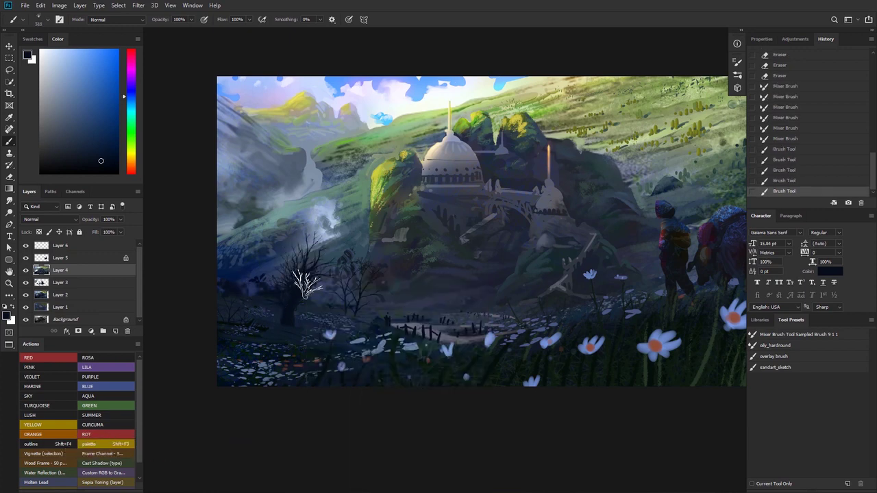
{"action": "left_click", "coordinate": [309, 281]}
{"action": "key", "text": "ctrl+z"}
{"action": "left_click", "coordinate": [307, 274]}
{"action": "key", "text": "ctrl+z"}
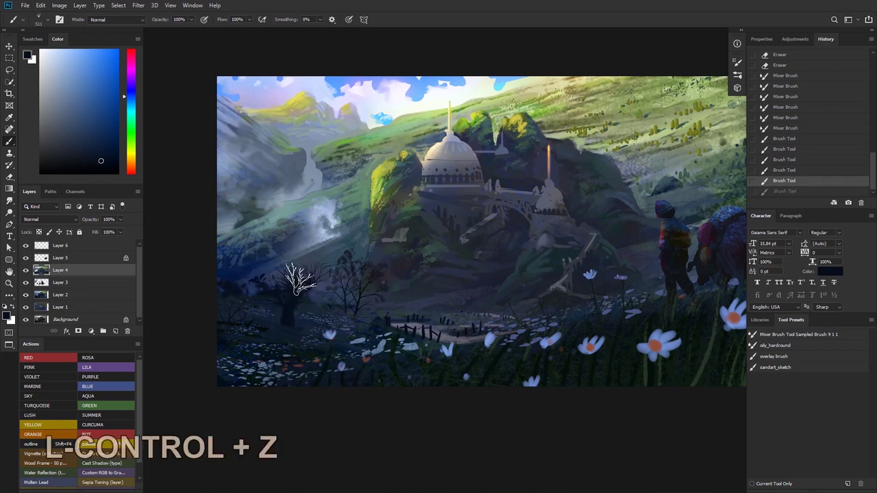
- Stamp larger bare branches to widen the tree crown, undoing the placements that do not fit
{"action": "left_click", "coordinate": [298, 280]}
{"action": "left_click", "coordinate": [331, 313]}
{"action": "key", "text": "ctrl+z"}
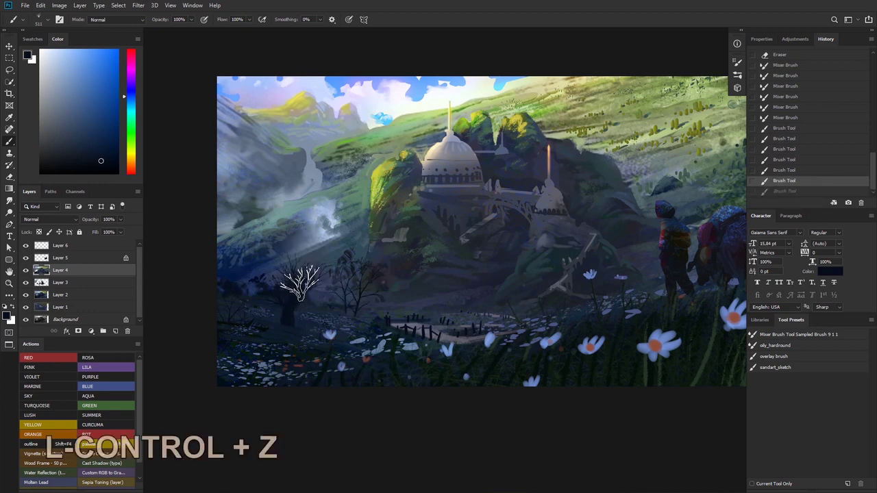
{"action": "left_click", "coordinate": [301, 290]}
{"action": "key", "text": "ctrl+z"}
{"action": "left_click", "coordinate": [305, 278]}
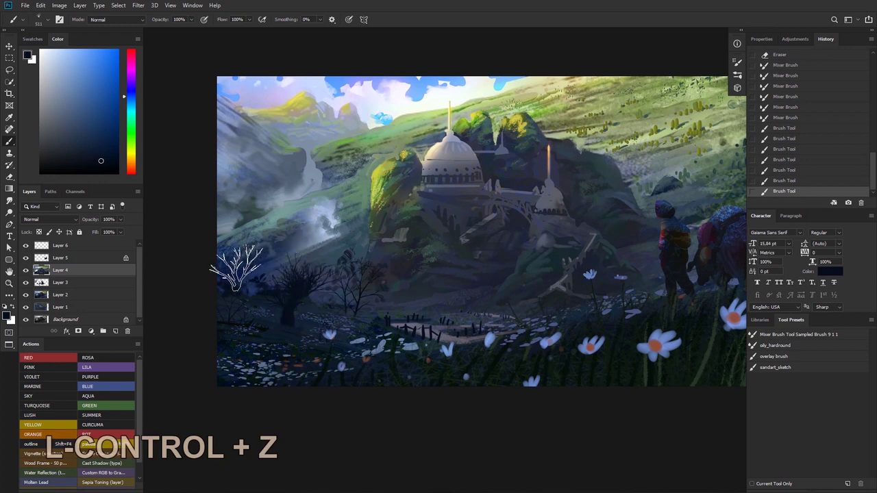
- Stamp a bare branch clump between the tree and the painting's left edge, undoing the first placement
{"action": "left_click", "coordinate": [237, 274]}
{"action": "key", "text": "ctrl+z"}
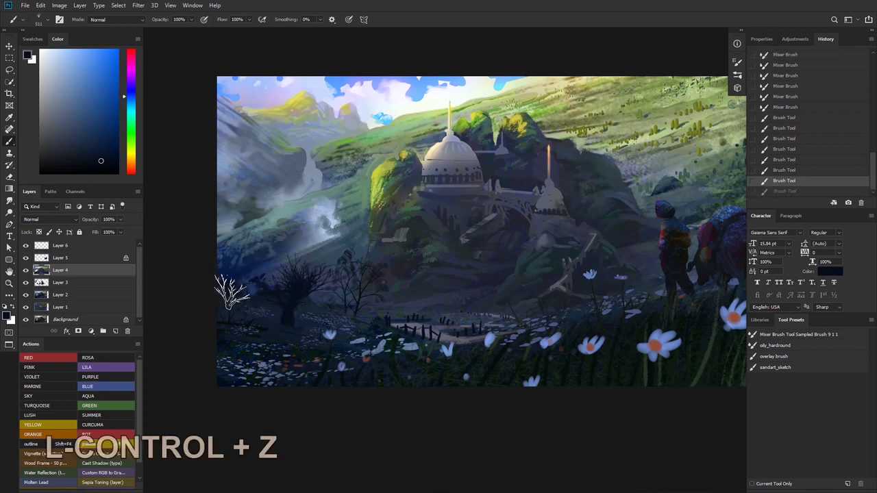
{"action": "left_click", "coordinate": [274, 309]}
{"action": "left_click_drag", "start_coordinate": [308, 257], "coordinate": [288, 266]}
- Switch to the 2706 foliage brush at a reduced size and dab sampled dark navy leaves onto the tree's upper crown
{"action": "left_click", "coordinate": [303, 348], "text": "alt"}
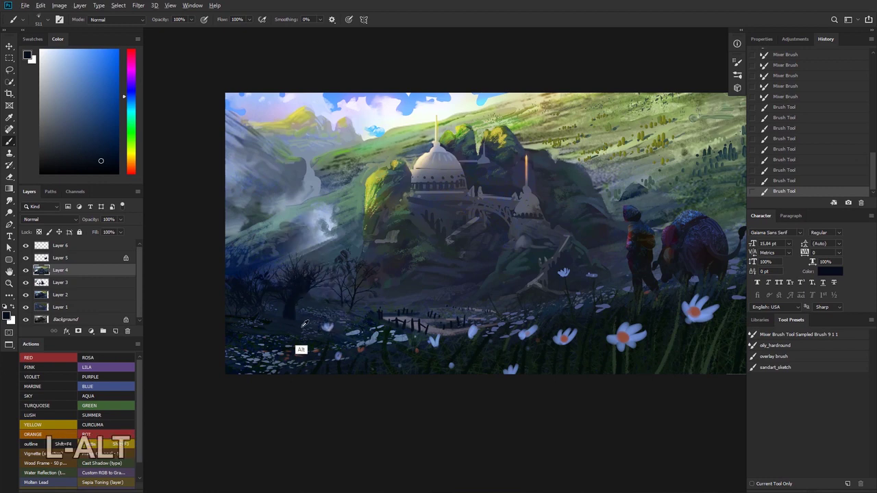
{"action": "right_click", "coordinate": [313, 278]}
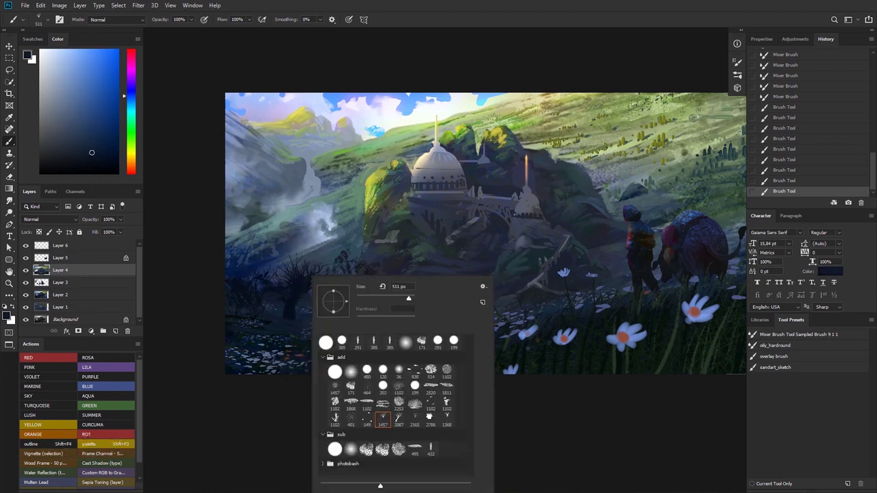
{"action": "left_click", "coordinate": [431, 418]}
{"action": "left_click", "coordinate": [391, 298]}
{"action": "left_click", "coordinate": [298, 261]}
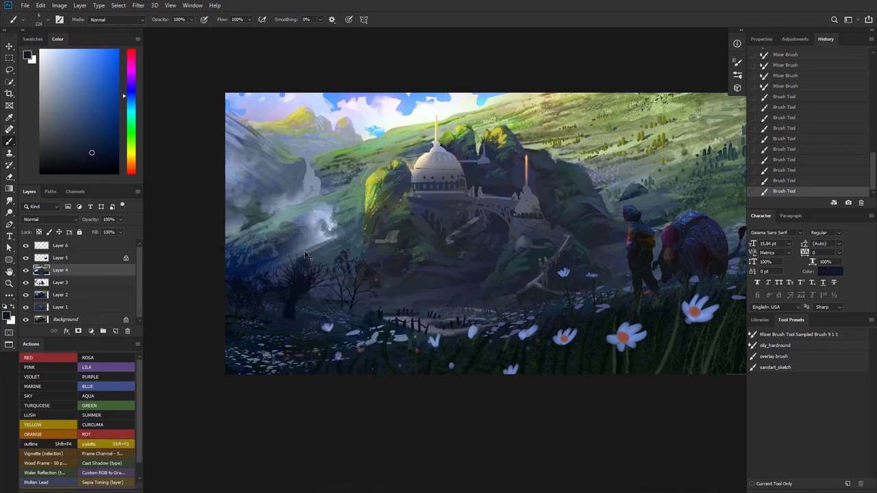
{"action": "key", "text": "ctrl+z"}
{"action": "left_click", "coordinate": [299, 256]}
{"action": "left_click_drag", "start_coordinate": [301, 259], "coordinate": [299, 265]}
{"action": "left_click", "coordinate": [298, 262]}
- Resize the foliage brush and fill out the tree crown with leaves in dark blue tones sampled from the ground
{"action": "left_click", "coordinate": [287, 329], "text": "alt"}
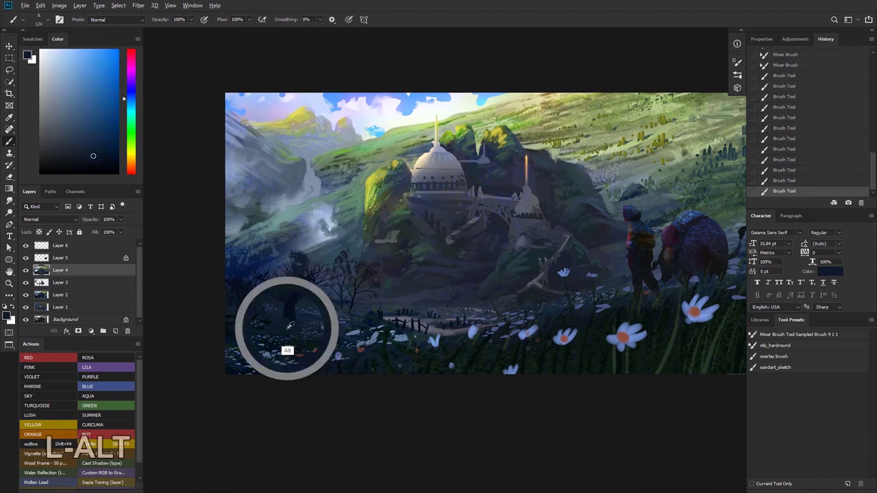
{"action": "right_click", "coordinate": [289, 326]}
{"action": "left_click", "coordinate": [311, 262]}
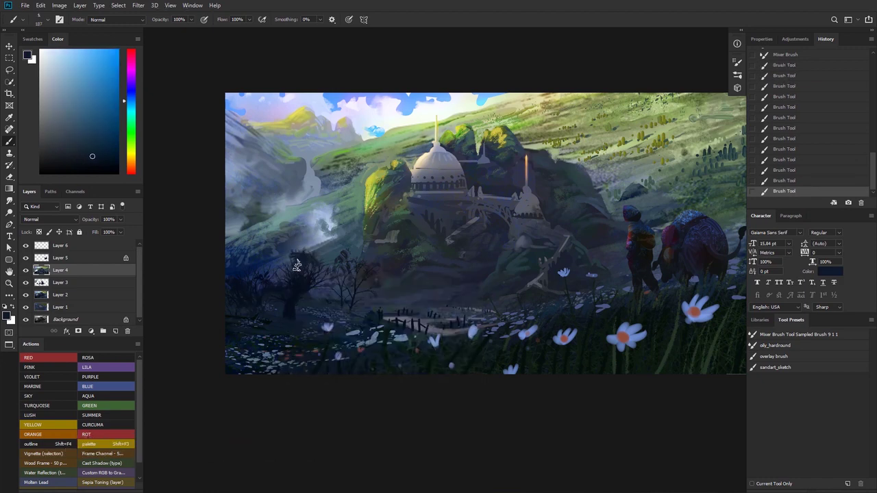
{"action": "left_click", "coordinate": [275, 339], "text": "alt"}
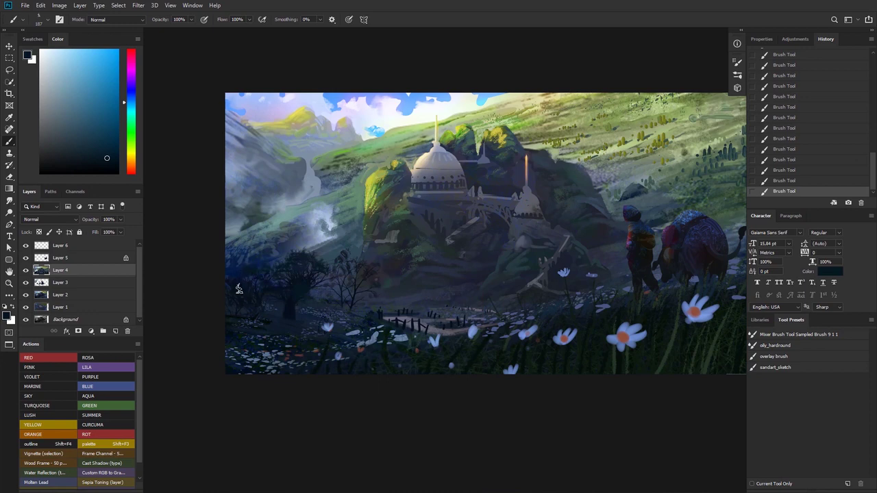
- Dab more dark leaves onto the tree crown and the bare trees beside it with the foliage brush
{"action": "left_click_drag", "start_coordinate": [266, 270], "coordinate": [273, 268]}
{"action": "left_click_drag", "start_coordinate": [327, 294], "coordinate": [334, 291]}
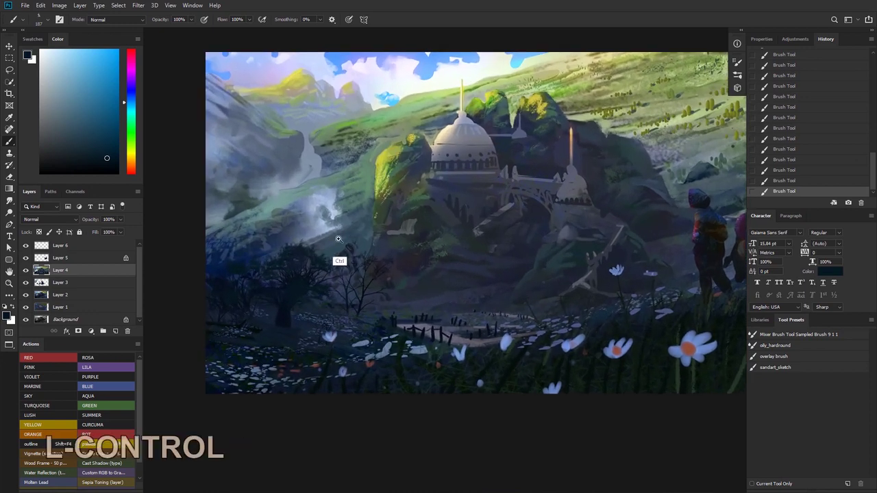
{"action": "mouse_move", "coordinate": [335, 235]}
{"action": "left_mouse_down"}
{"action": "mouse_move", "coordinate": [310, 236]}
{"action": "mouse_move", "coordinate": [355, 246]}
{"action": "left_mouse_up"}
- Switch to the 34 px hard round brush and rework the base of the tree trunk with sampled dark blues
{"action": "left_click", "coordinate": [255, 343], "text": "alt"}
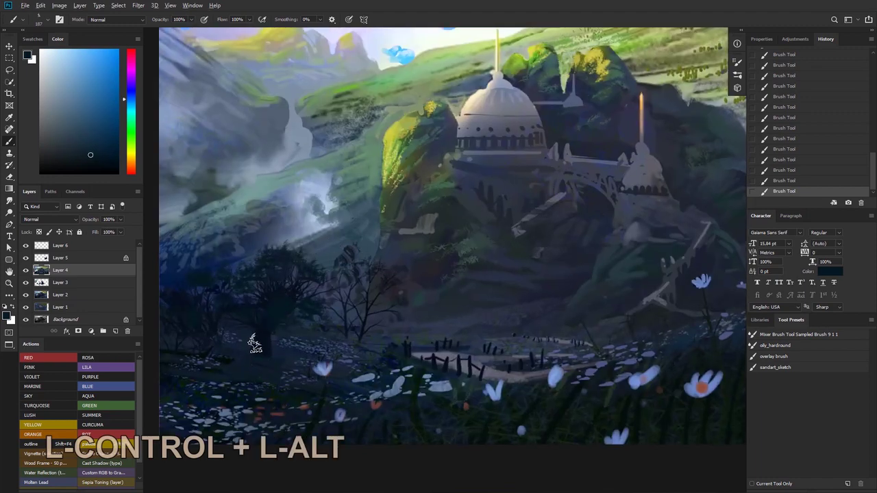
{"action": "right_click", "coordinate": [259, 344]}
{"action": "left_click", "coordinate": [283, 372]}
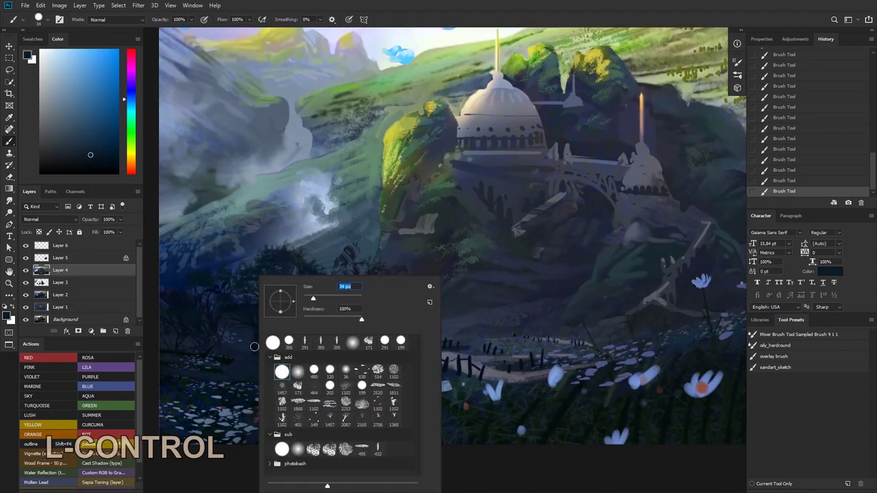
{"action": "left_click", "coordinate": [254, 346]}
{"action": "key", "text": "ctrl+z"}
{"action": "left_click", "coordinate": [281, 354], "text": "alt"}
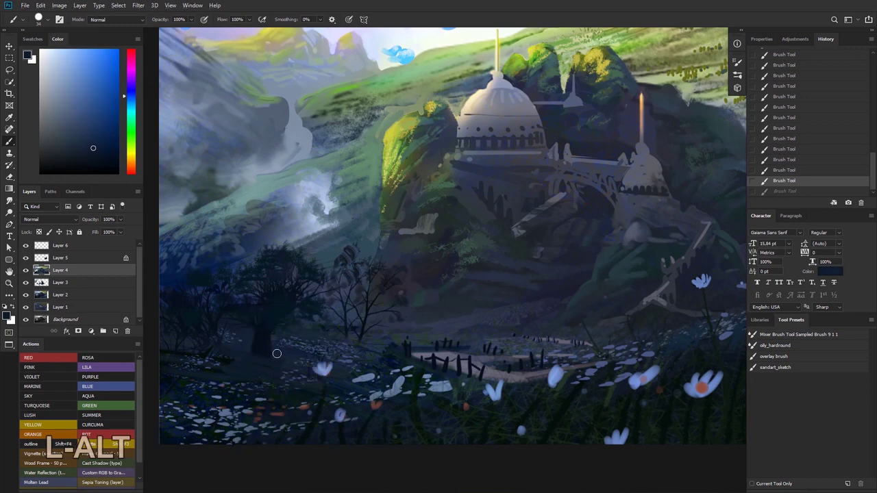
{"action": "left_click_drag", "start_coordinate": [273, 343], "coordinate": [280, 356]}
{"action": "left_click", "coordinate": [247, 363], "text": "alt"}
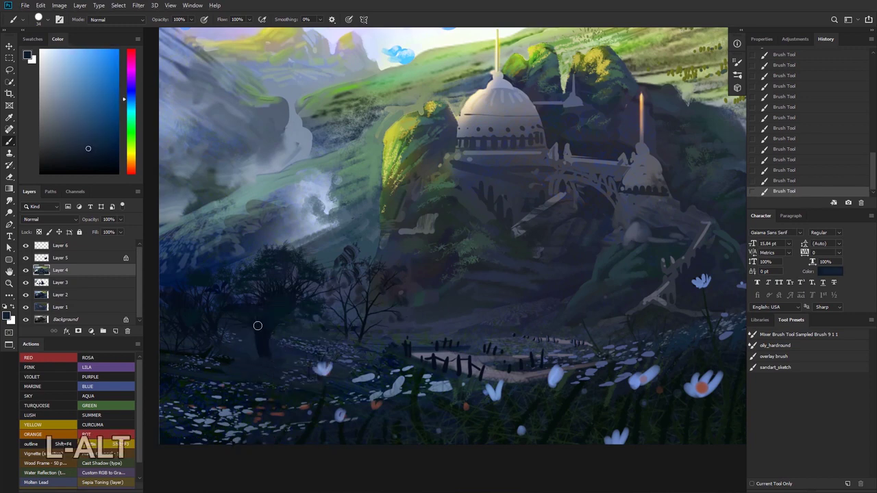
- Undo the last trunk strokes and repaint the lower trunk and surrounding ground with resampled dark navy
{"action": "key", "text": "ctrl+z"}
{"action": "key", "text": "ctrl+z"}
{"action": "left_click", "coordinate": [264, 339], "text": "alt"}
{"action": "left_click_drag", "start_coordinate": [240, 319], "coordinate": [268, 395]}
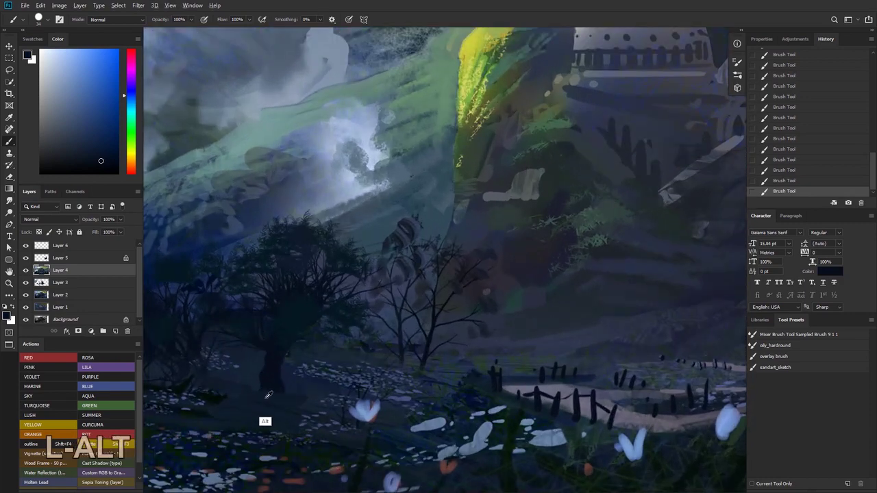
{"action": "left_click", "coordinate": [268, 395], "text": "alt"}
{"action": "key", "text": "ctrl+z"}
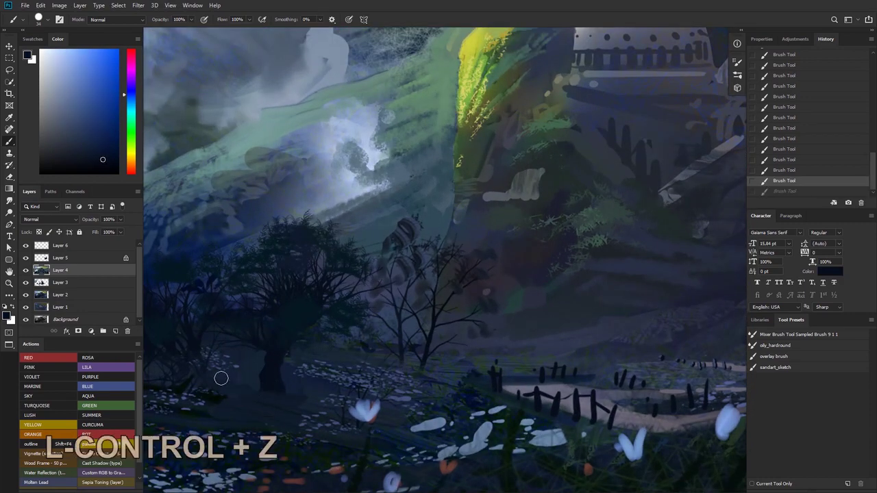
{"action": "mouse_move", "coordinate": [222, 378]}
{"action": "left_mouse_down"}
{"action": "mouse_move", "coordinate": [272, 391]}
{"action": "mouse_move", "coordinate": [210, 359]}
{"action": "mouse_move", "coordinate": [237, 391]}
{"action": "left_mouse_up"}
{"action": "key", "text": "ctrl+z"}
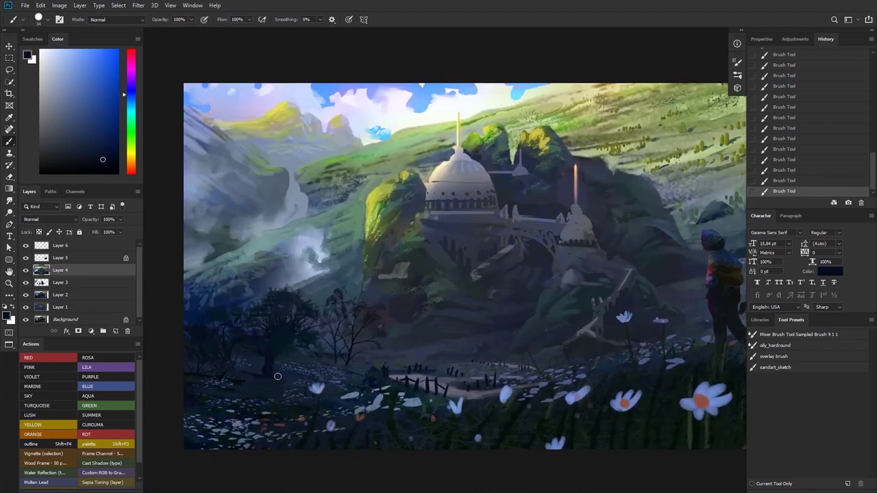
{"action": "left_click_drag", "start_coordinate": [257, 337], "coordinate": [268, 341]}
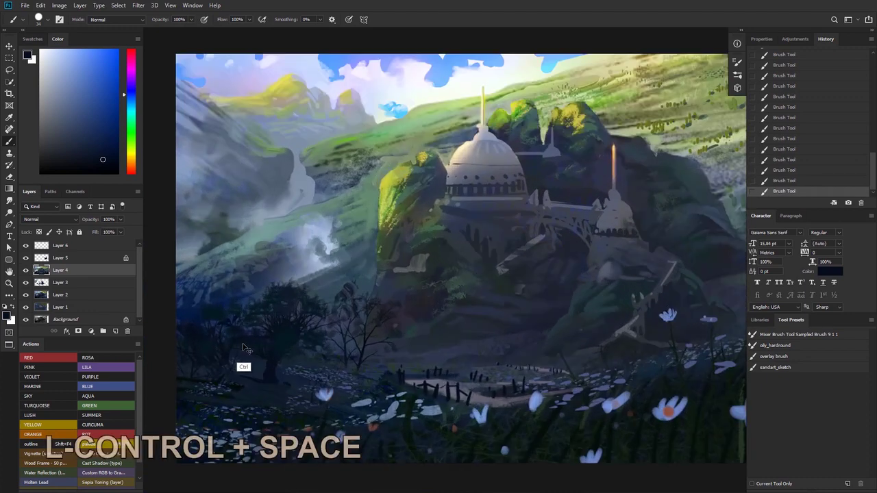
- Switch to the Mixer Brush at 40 px and paint sampled flower-speckled ground beneath the tree
{"action": "left_click", "coordinate": [298, 395], "text": "alt"}
{"action": "right_click", "coordinate": [294, 394]}
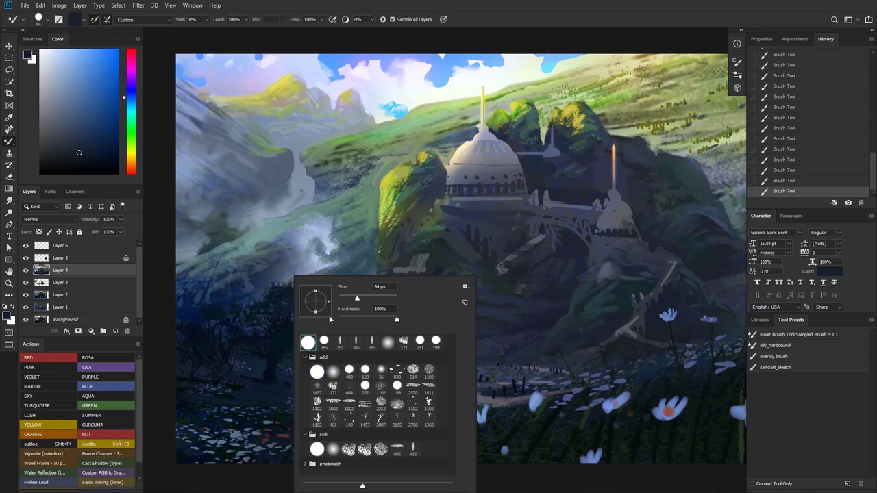
{"action": "left_click", "coordinate": [281, 391], "text": "alt"}
{"action": "right_click", "coordinate": [292, 395]}
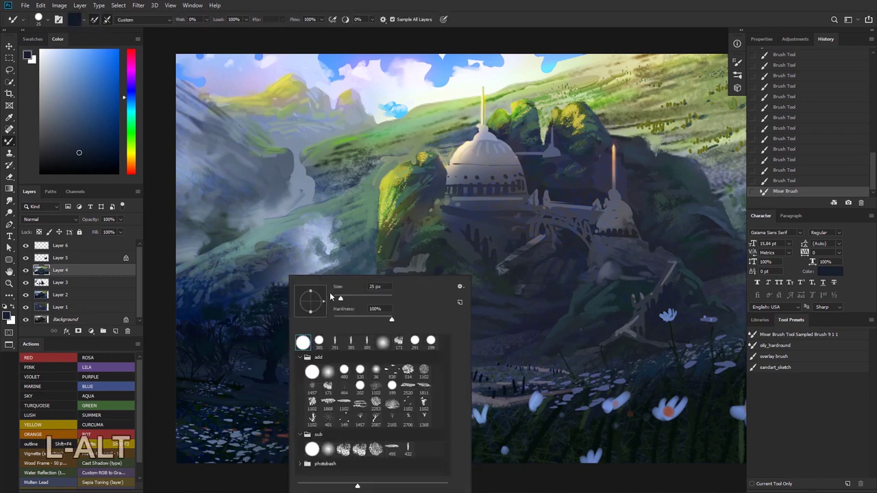
{"action": "left_click", "coordinate": [346, 298]}
{"action": "left_click", "coordinate": [273, 413], "text": "alt"}
{"action": "mouse_move", "coordinate": [273, 414]}
{"action": "left_mouse_down"}
{"action": "mouse_move", "coordinate": [288, 402]}
{"action": "mouse_move", "coordinate": [258, 391]}
{"action": "left_mouse_up"}
{"action": "left_click", "coordinate": [295, 400], "text": "alt"}
{"action": "left_click_drag", "start_coordinate": [263, 392], "coordinate": [253, 390]}
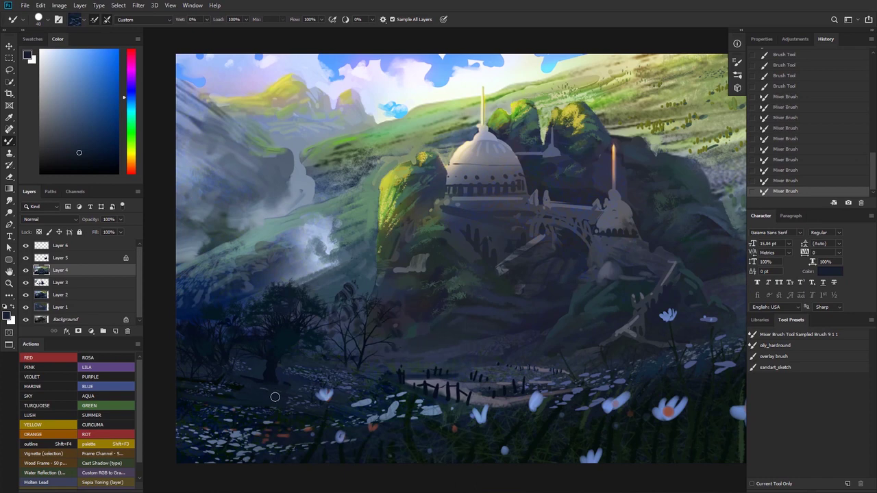
- Keep resampling the flower field and cloning patches across the ground under the tree, undoing the ones that do not fit
{"action": "key", "text": "alt"}
{"action": "key", "text": "alt"}
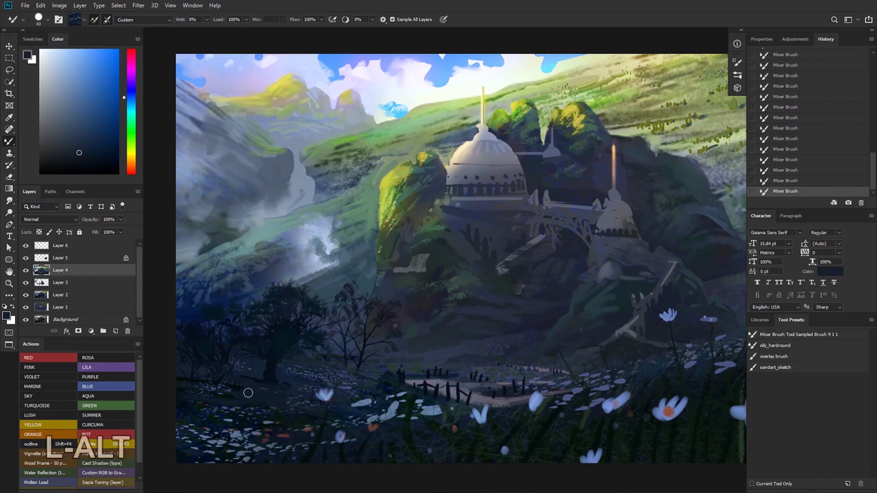
{"action": "key", "text": "ctrl+z"}
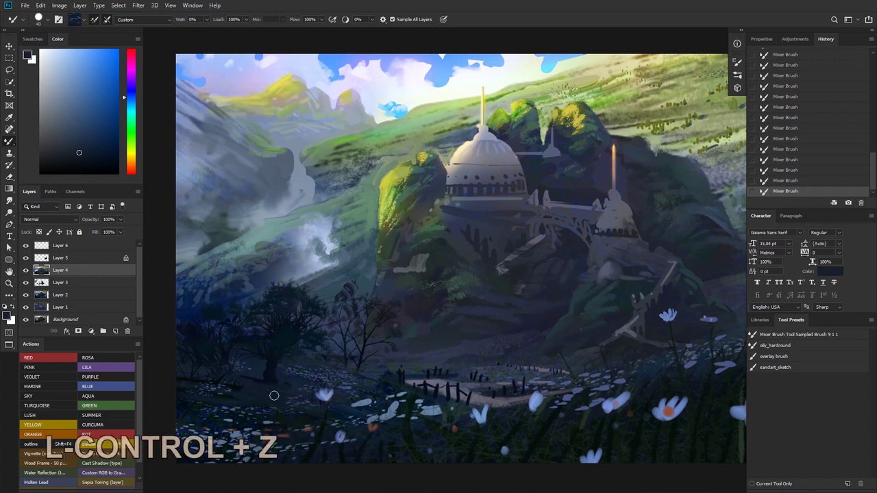
{"action": "key", "text": "alt"}
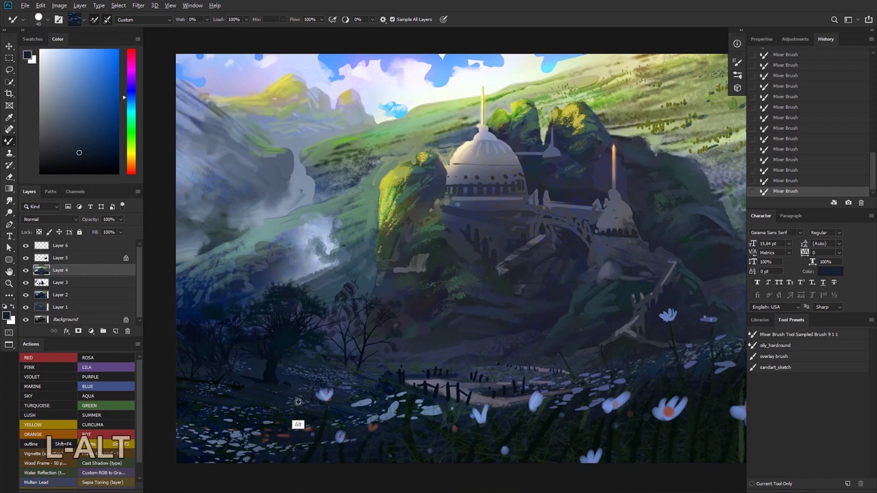
{"action": "left_click", "coordinate": [299, 402], "text": "alt"}
{"action": "key", "text": "ctrl+z"}
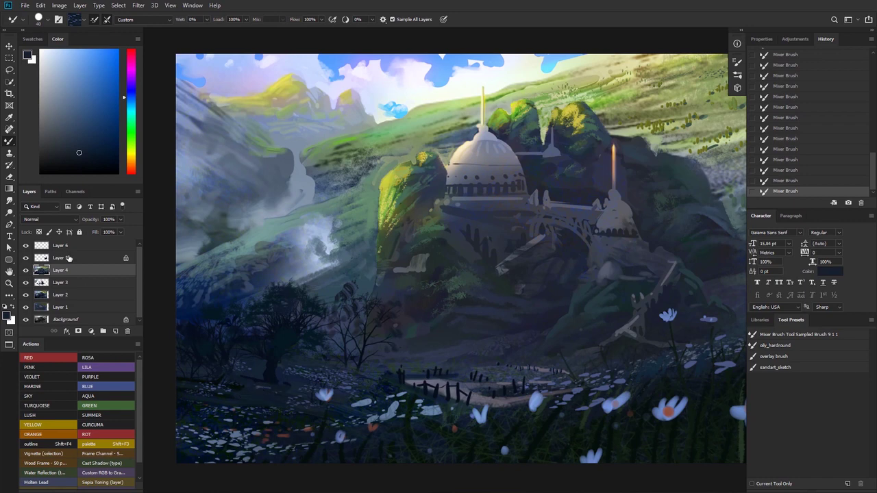
{"action": "key", "text": "alt+bracketright"}
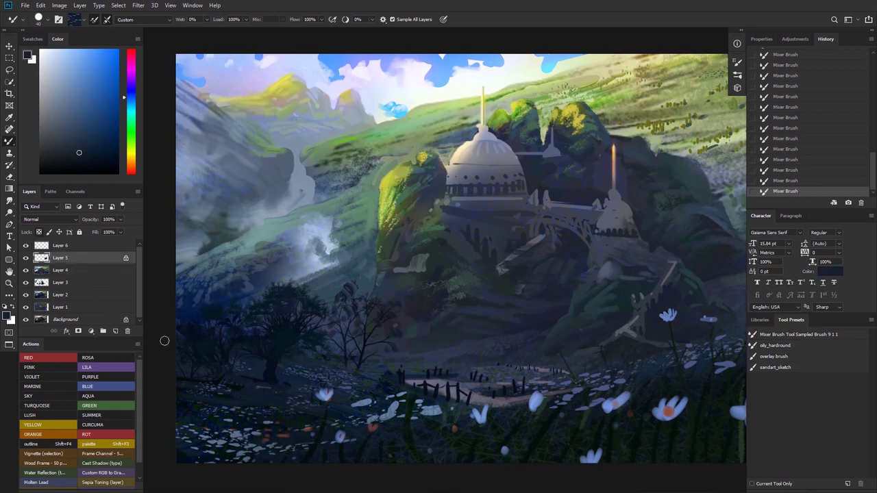
{"action": "left_click", "coordinate": [61, 273]}
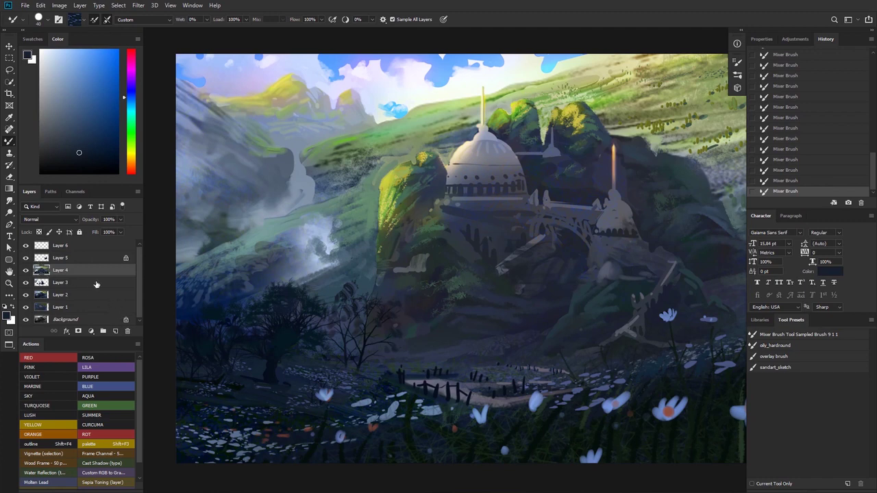
{"action": "key", "text": "ctrl+z"}
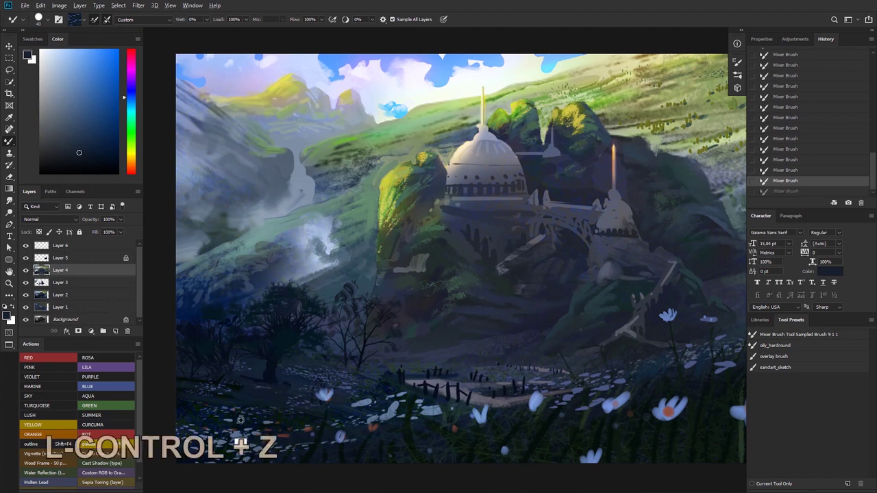
{"action": "left_click_drag", "start_coordinate": [258, 384], "coordinate": [253, 381]}
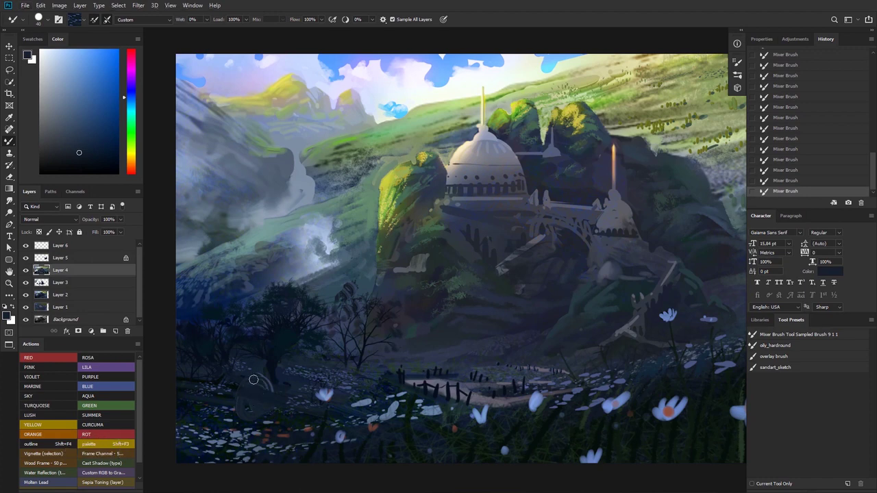
{"action": "key", "text": "ctrl+z"}
- Make Layer 6 the active layer at the top of the stack and toggle its visibility to check its contents
{"action": "left_click", "coordinate": [25, 245]}
{"action": "left_click", "coordinate": [25, 245]}
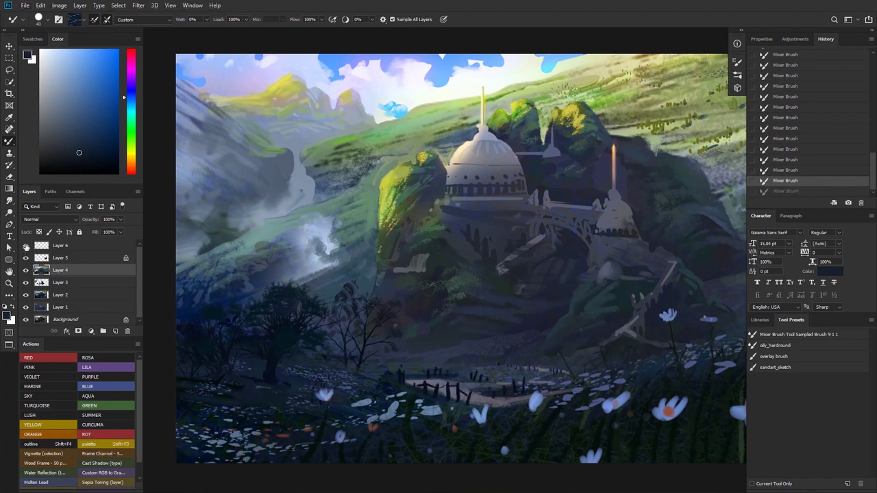
{"action": "left_click", "coordinate": [25, 245]}
{"action": "left_click", "coordinate": [26, 245]}
{"action": "left_click", "coordinate": [67, 249]}
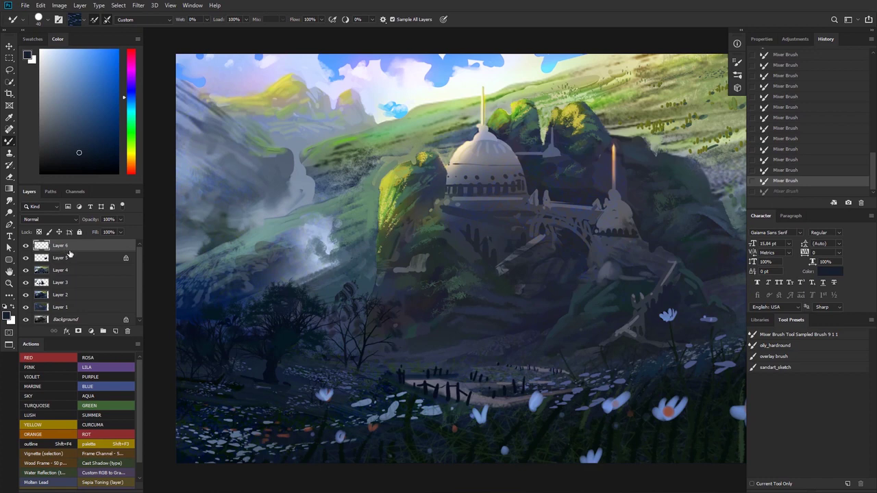
{"action": "mouse_move", "coordinate": [69, 254]}
{"action": "left_mouse_down"}
{"action": "mouse_move", "coordinate": [68, 264]}
{"action": "mouse_move", "coordinate": [67, 244]}
{"action": "left_mouse_up"}
{"action": "key", "text": "ctrl+space"}
{"action": "left_click_drag", "start_coordinate": [388, 264], "coordinate": [358, 282]}
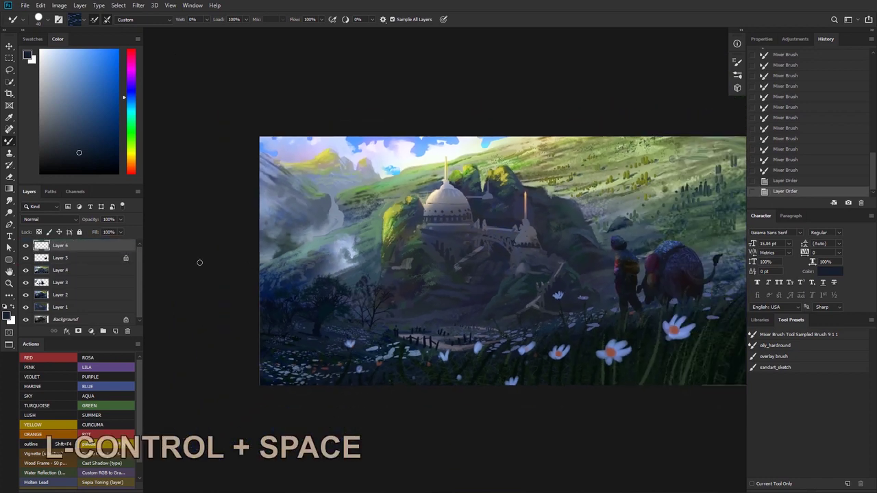
{"action": "left_click", "coordinate": [27, 246]}
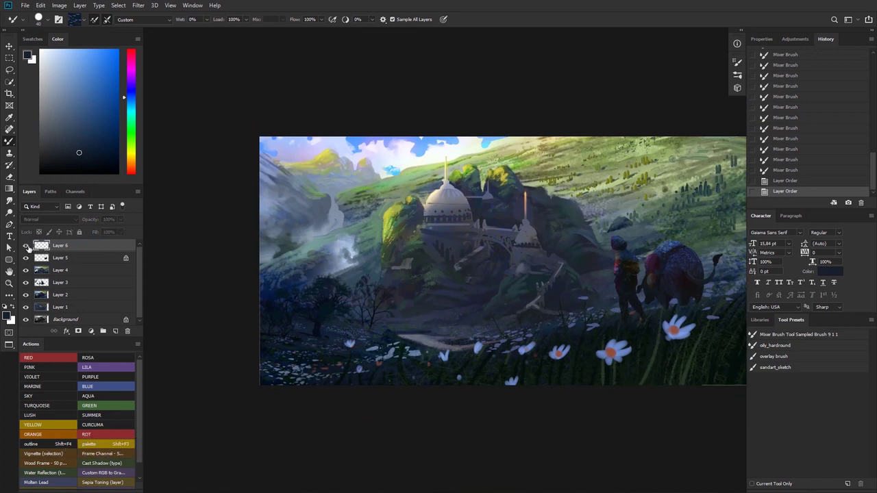
{"action": "left_click", "coordinate": [27, 246]}
- Erase on Layer 6 around the base of the tree trunk
{"action": "left_click_drag", "start_coordinate": [284, 352], "coordinate": [339, 337]}
{"action": "key", "text": "e"}
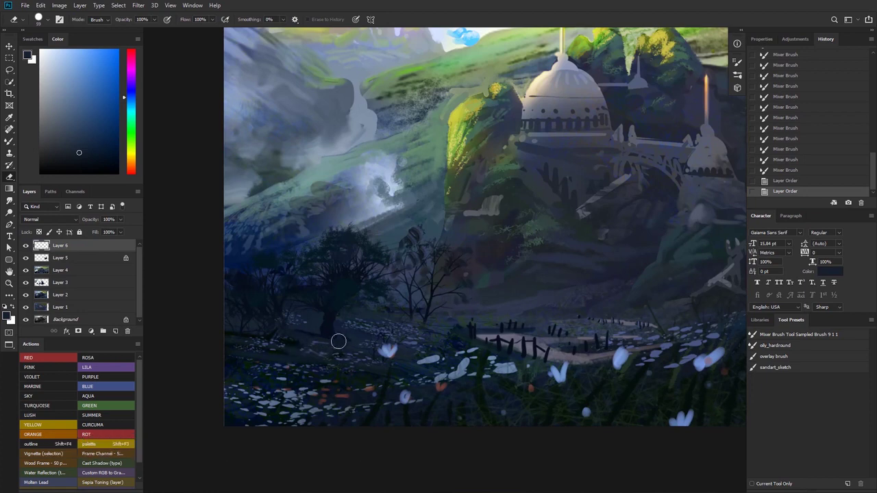
{"action": "left_click_drag", "start_coordinate": [339, 341], "coordinate": [332, 333]}
{"action": "left_click_drag", "start_coordinate": [313, 332], "coordinate": [343, 329]}
- Paint sampled flower texture over the dark ground around the tree on Layer 6 with the Mixer Brush
{"action": "key", "text": "b"}
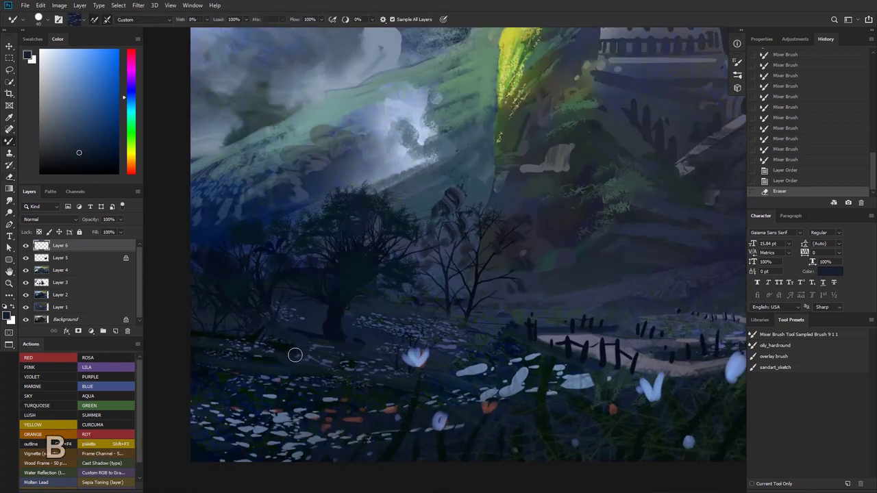
{"action": "mouse_move", "coordinate": [295, 355]}
{"action": "left_mouse_down"}
{"action": "mouse_move", "coordinate": [322, 353]}
{"action": "mouse_move", "coordinate": [301, 340]}
{"action": "mouse_move", "coordinate": [360, 350]}
{"action": "mouse_move", "coordinate": [294, 346]}
{"action": "mouse_move", "coordinate": [282, 355]}
{"action": "mouse_move", "coordinate": [312, 361]}
{"action": "mouse_move", "coordinate": [272, 360]}
{"action": "mouse_move", "coordinate": [315, 366]}
{"action": "mouse_move", "coordinate": [244, 360]}
{"action": "mouse_move", "coordinate": [286, 366]}
{"action": "mouse_move", "coordinate": [251, 366]}
{"action": "left_mouse_up"}
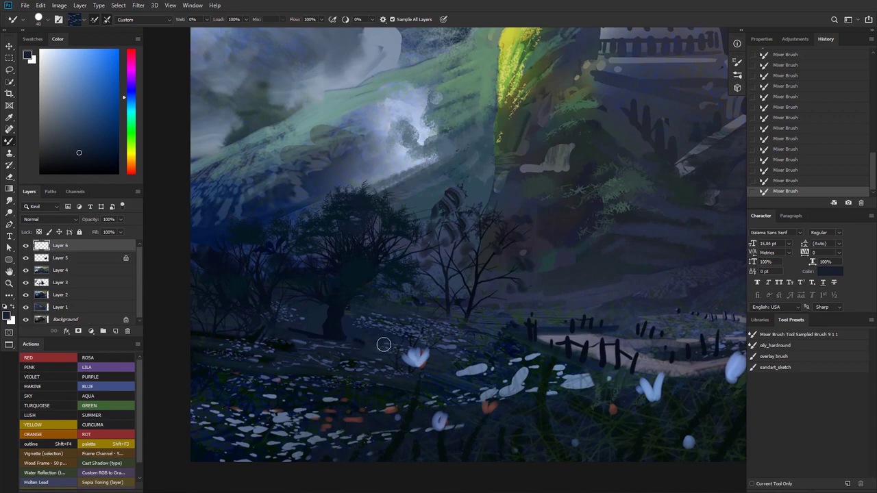
{"action": "key", "text": "ctrl+space"}
{"action": "mouse_move", "coordinate": [373, 331]}
{"action": "left_mouse_down"}
{"action": "mouse_move", "coordinate": [333, 333]}
{"action": "mouse_move", "coordinate": [362, 337]}
{"action": "left_mouse_up"}
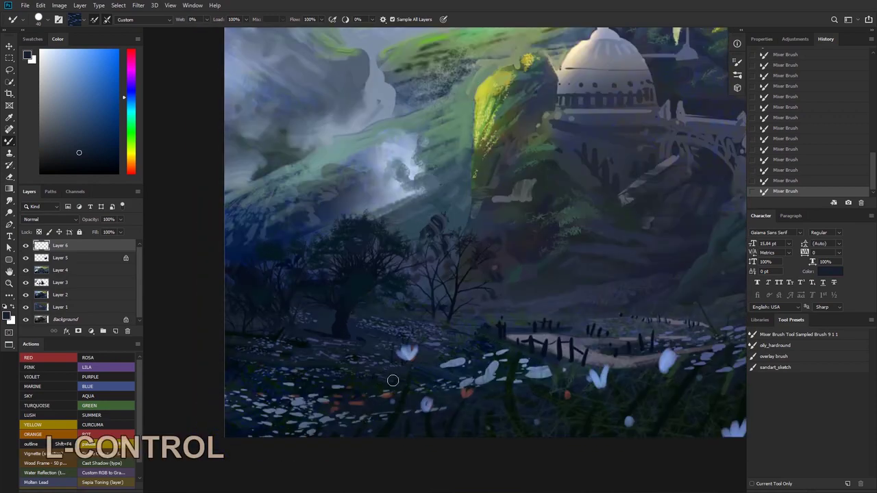
- Sample the fence beside the path and clone pieces of it along the path, undoing the stamps that do not fit
{"action": "key", "text": "ctrl+space"}
{"action": "mouse_move", "coordinate": [393, 380]}
{"action": "left_mouse_down"}
{"action": "mouse_move", "coordinate": [314, 333]}
{"action": "mouse_move", "coordinate": [319, 311]}
{"action": "mouse_move", "coordinate": [453, 301]}
{"action": "mouse_move", "coordinate": [418, 280]}
{"action": "mouse_move", "coordinate": [435, 328]}
{"action": "mouse_move", "coordinate": [367, 306]}
{"action": "mouse_move", "coordinate": [384, 285]}
{"action": "left_mouse_up"}
{"action": "key", "text": "ctrl+space"}
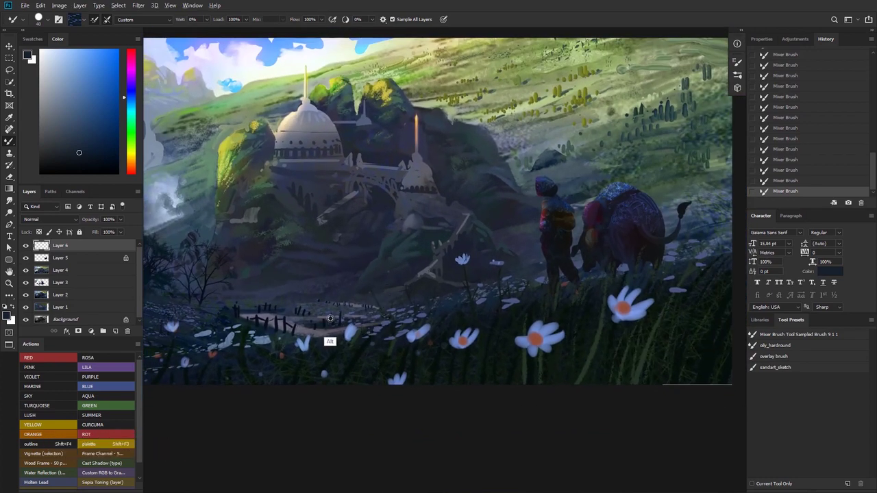
{"action": "left_click", "coordinate": [330, 340], "text": "alt"}
{"action": "key", "text": "ctrl+z"}
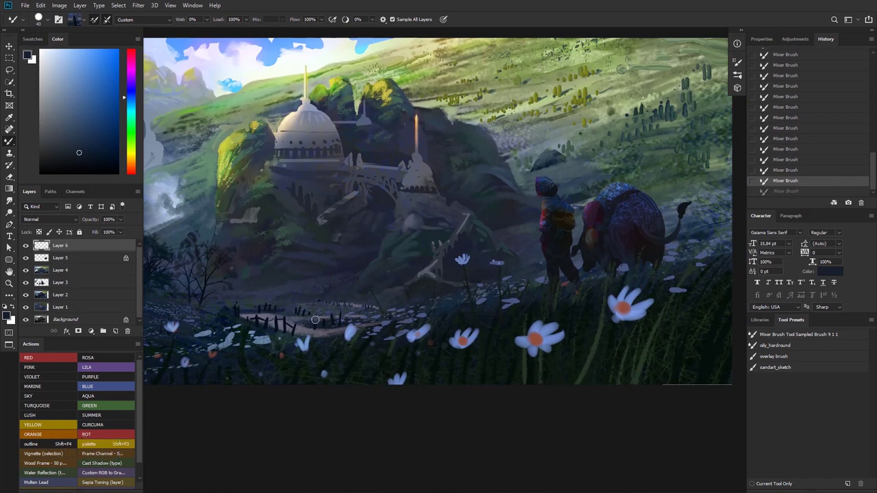
{"action": "key", "text": "ctrl+shift+z"}
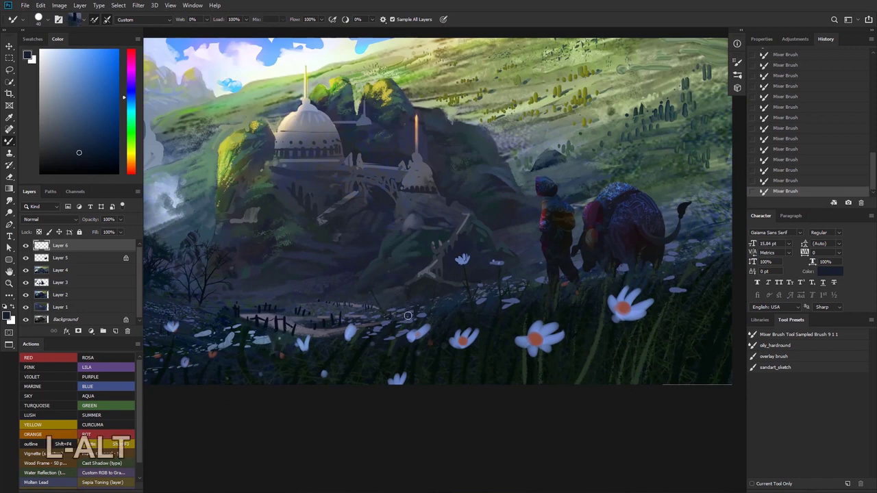
{"action": "key", "text": "ctrl+z"}
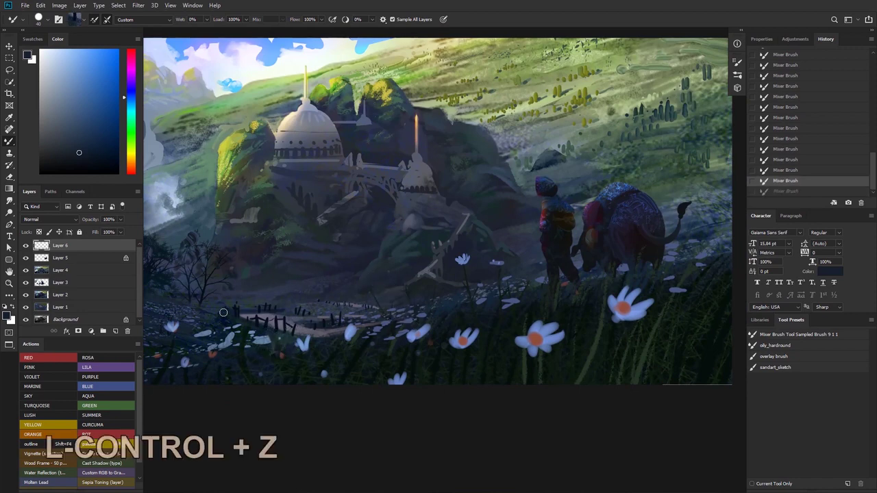
- Select a dark blue and paint large leaning fence posts past the end of the path, undoing the strokes that do not fit
{"action": "left_click", "coordinate": [79, 160]}
{"action": "key", "text": "ctrl+z"}
{"action": "mouse_move", "coordinate": [404, 314]}
{"action": "left_mouse_down"}
{"action": "mouse_move", "coordinate": [389, 276]}
{"action": "mouse_move", "coordinate": [404, 315]}
{"action": "left_mouse_up"}
{"action": "key", "text": "ctrl+z"}
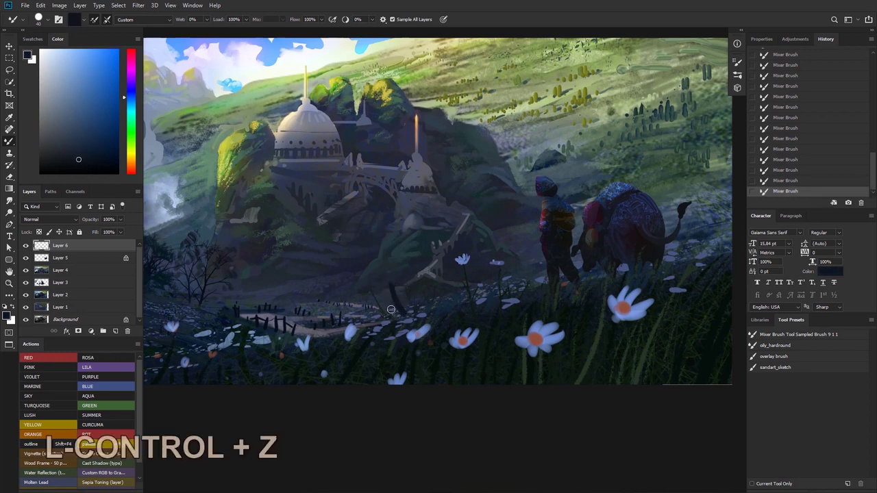
{"action": "key", "text": "ctrl+z"}
{"action": "left_click_drag", "start_coordinate": [392, 279], "coordinate": [407, 318]}
{"action": "left_click_drag", "start_coordinate": [366, 295], "coordinate": [376, 329]}
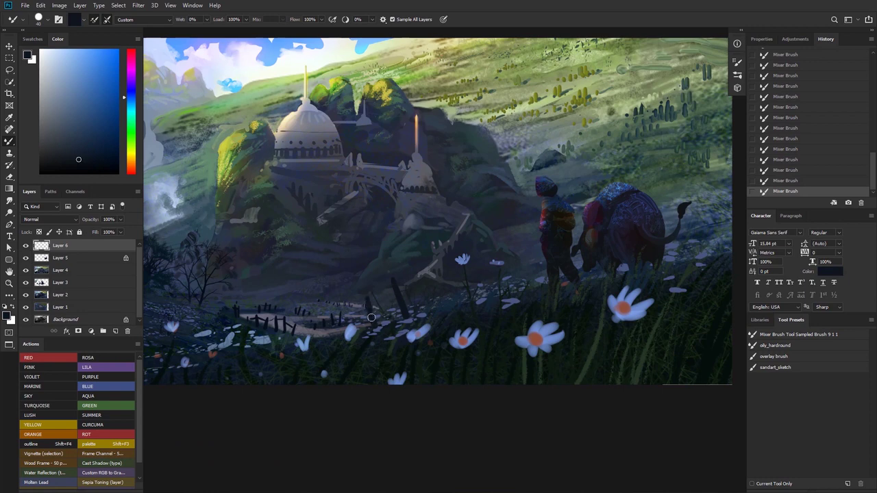
{"action": "key", "text": "ctrl+z"}
{"action": "key", "text": "ctrl+z"}
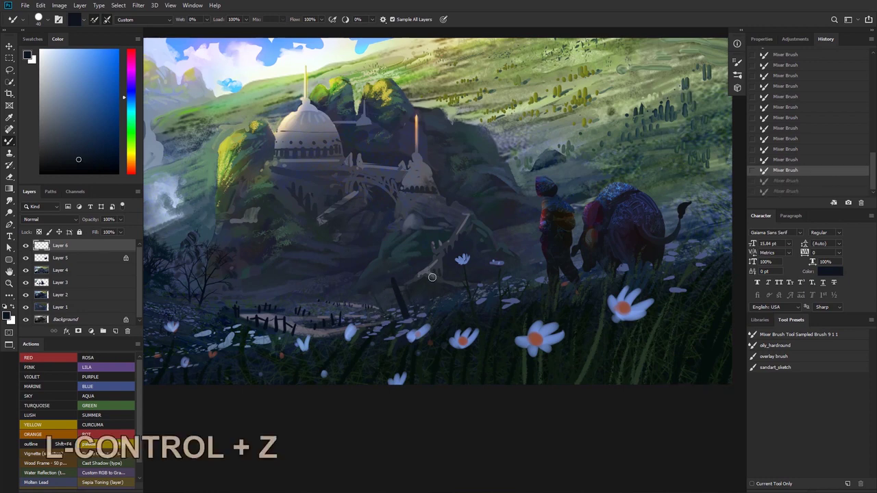
- Paint another upright fence post farther along the flower slope, repeating and undoing the stroke until it fits
{"action": "key", "text": "ctrl+z"}
{"action": "left_click_drag", "start_coordinate": [417, 283], "coordinate": [426, 310]}
{"action": "key", "text": "ctrl+z"}
{"action": "left_click_drag", "start_coordinate": [414, 280], "coordinate": [427, 312]}
{"action": "key", "text": "ctrl+z"}
{"action": "key", "text": "ctrl+z"}
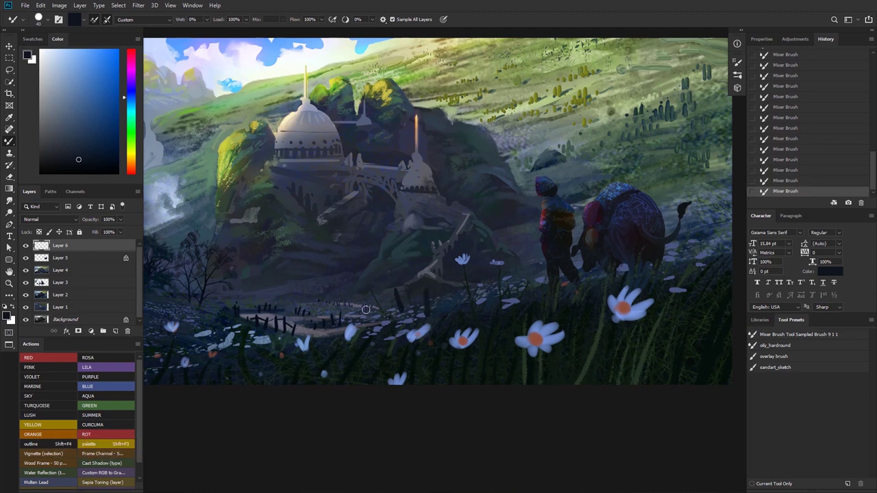
- Paint a fence post between the path's end and the large leaning posts, undoing misplaced strokes
{"action": "left_click_drag", "start_coordinate": [369, 302], "coordinate": [380, 320]}
{"action": "key", "text": "ctrl+z"}
{"action": "key", "text": "ctrl+z"}
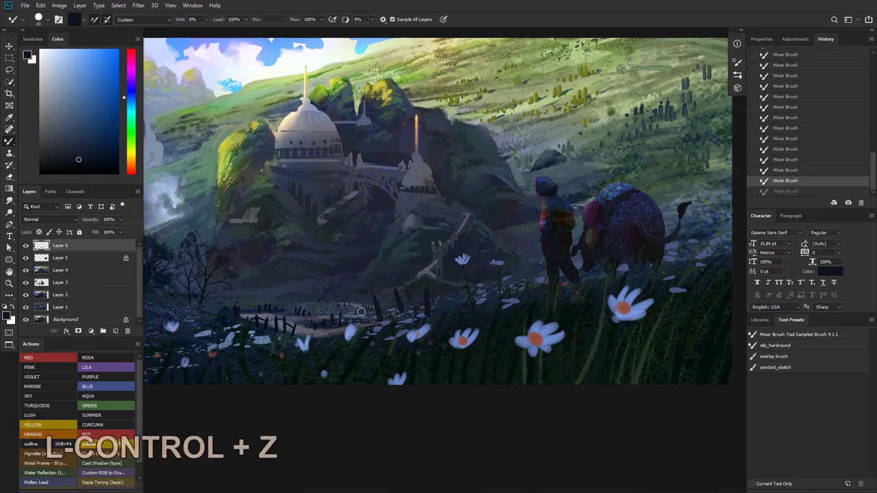
{"action": "key", "text": "ctrl+z"}
{"action": "key", "text": "ctrl+z"}
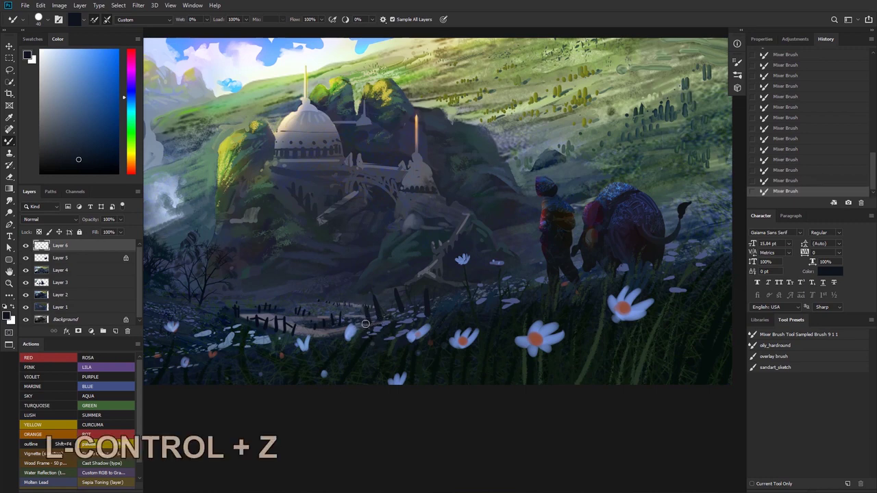
{"action": "key", "text": "ctrl+space"}
{"action": "mouse_move", "coordinate": [351, 275]}
{"action": "left_mouse_down"}
{"action": "mouse_move", "coordinate": [297, 285]}
{"action": "mouse_move", "coordinate": [382, 291]}
{"action": "mouse_move", "coordinate": [348, 272]}
{"action": "mouse_move", "coordinate": [395, 276]}
{"action": "mouse_move", "coordinate": [383, 301]}
{"action": "left_mouse_up"}
{"action": "key", "text": "ctrl+space"}
{"action": "key", "text": "ctrl+z"}
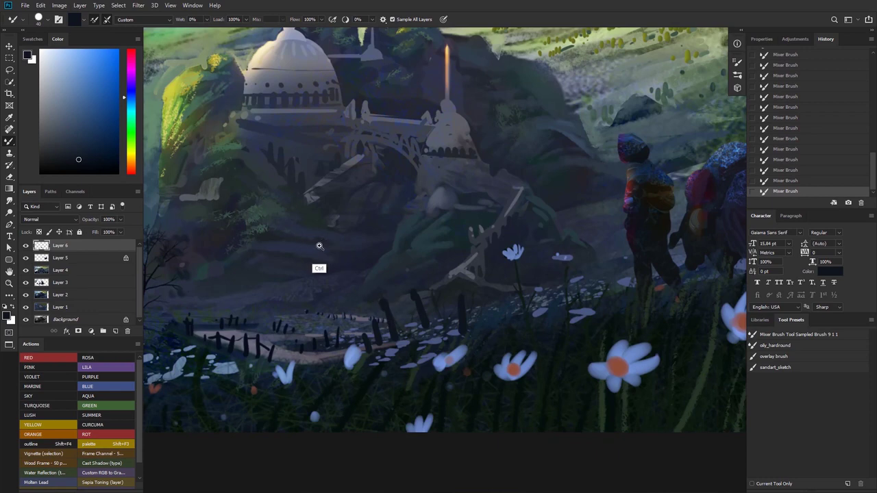
- Select a darker near-black blue and reinforce the large fence posts, undoing unsuitable strokes
{"action": "key", "text": "ctrl+space"}
{"action": "left_click_drag", "start_coordinate": [317, 245], "coordinate": [260, 229]}
{"action": "left_click", "coordinate": [85, 165]}
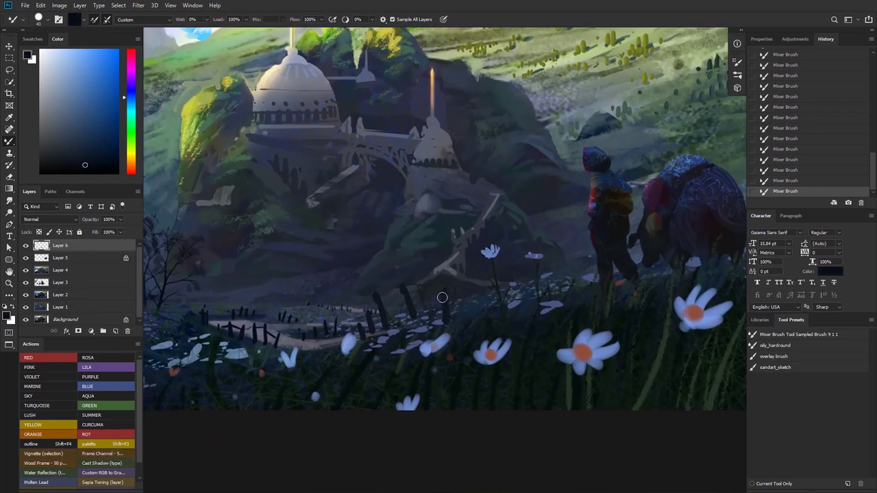
{"action": "key", "text": "ctrl+z"}
{"action": "key", "text": "ctrl+z"}
{"action": "key", "text": "ctrl+z"}
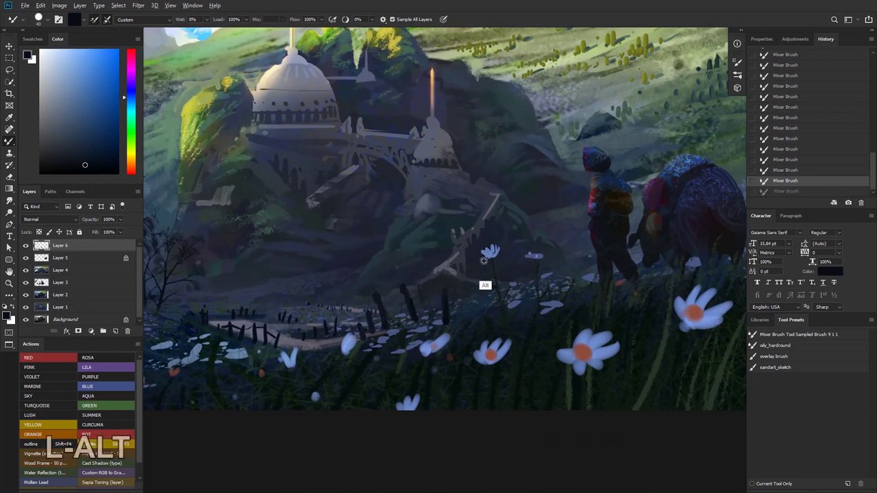
- Sample the dark hillside and paint it around the tops of the large fence posts, undoing the stroke that does not fit
{"action": "left_click", "coordinate": [477, 227], "text": "alt"}
{"action": "left_click_drag", "start_coordinate": [440, 273], "coordinate": [393, 289]}
{"action": "key", "text": "ctrl+z"}
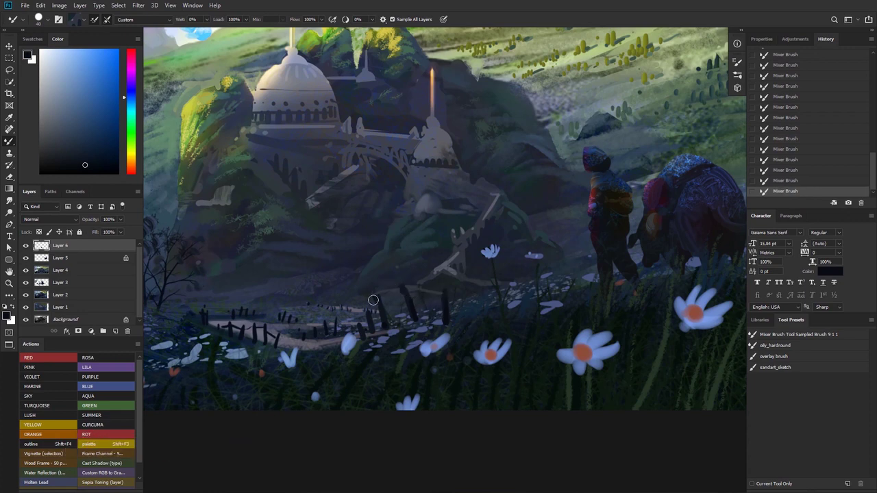
{"action": "key", "text": "ctrl+space"}
{"action": "left_click_drag", "start_coordinate": [356, 308], "coordinate": [401, 299]}
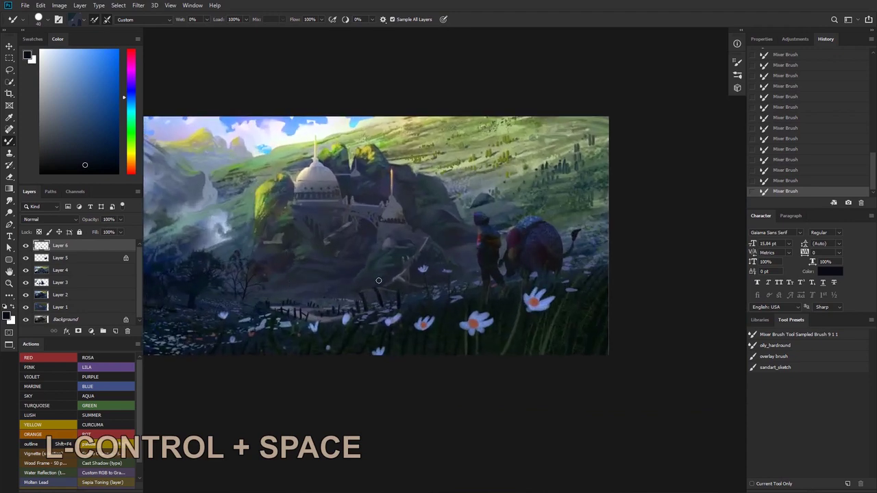
- Try to circle the traveller and the beast with the sampled Mixer Brush and undo the mark
{"action": "key", "text": "ctrl+space"}
{"action": "mouse_move", "coordinate": [310, 286]}
{"action": "left_mouse_down"}
{"action": "mouse_move", "coordinate": [442, 300]}
{"action": "mouse_move", "coordinate": [383, 285]}
{"action": "mouse_move", "coordinate": [360, 296]}
{"action": "mouse_move", "coordinate": [411, 284]}
{"action": "left_mouse_up"}
{"action": "key", "text": "ctrl+space"}
{"action": "key", "text": "ctrl+space"}
{"action": "key", "text": "ctrl+space"}
{"action": "mouse_move", "coordinate": [490, 262]}
{"action": "left_mouse_down"}
{"action": "mouse_move", "coordinate": [594, 332]}
{"action": "mouse_move", "coordinate": [478, 267]}
{"action": "left_mouse_up"}
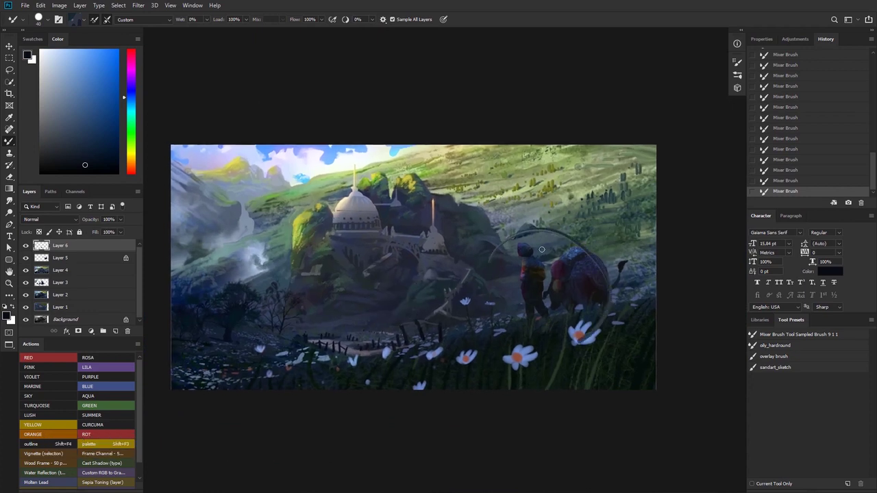
{"action": "key", "text": "ctrl+z"}
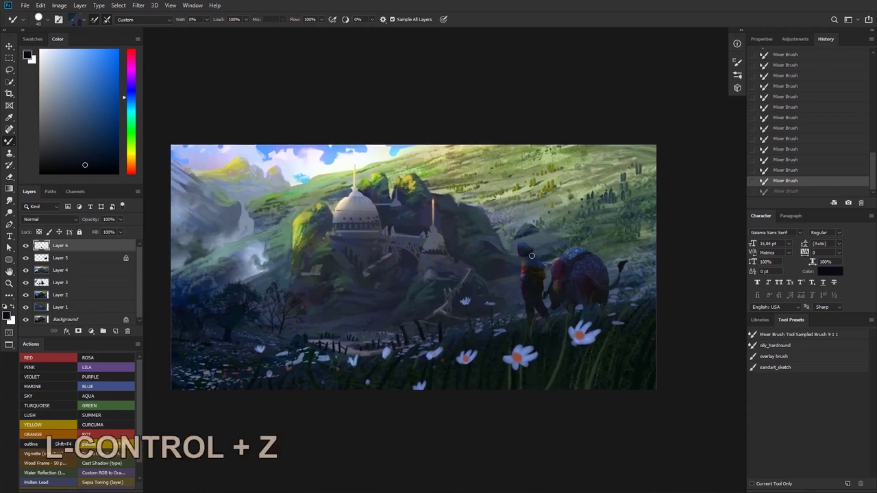
- Reduce the Mixer Brush to 14 px, sample light blue from a daisy, and circle the travellers, tree area, domed building and sky gap
{"action": "right_click", "coordinate": [526, 269]}
{"action": "left_click", "coordinate": [572, 289]}
{"action": "left_click", "coordinate": [508, 330]}
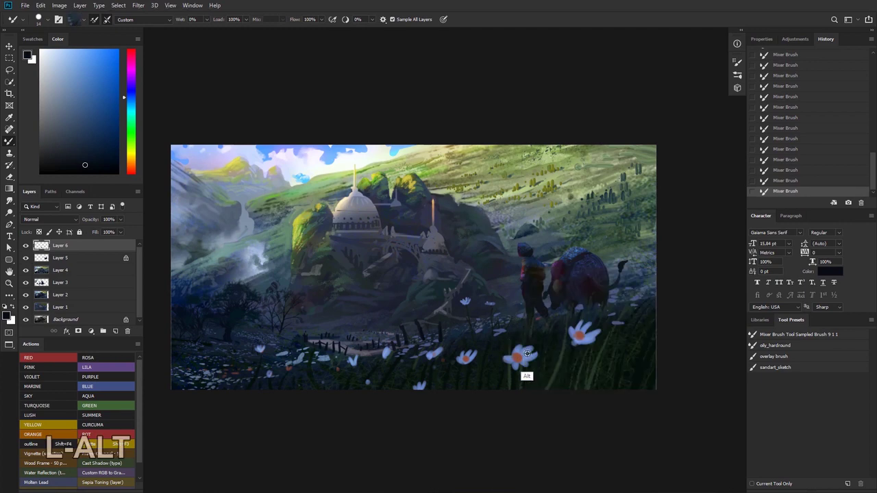
{"action": "left_click", "coordinate": [527, 356], "text": "alt"}
{"action": "mouse_move", "coordinate": [514, 278]}
{"action": "left_mouse_down"}
{"action": "mouse_move", "coordinate": [557, 238]}
{"action": "mouse_move", "coordinate": [520, 288]}
{"action": "left_mouse_up"}
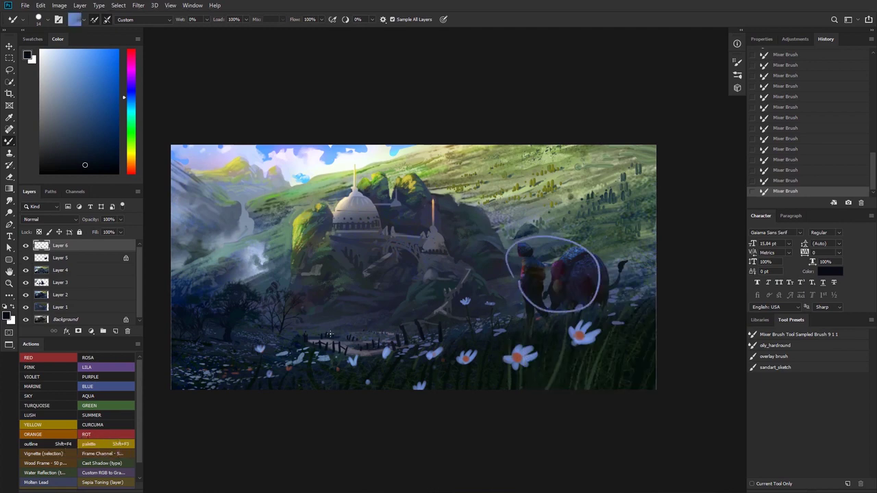
{"action": "mouse_move", "coordinate": [169, 291]}
{"action": "left_mouse_down"}
{"action": "mouse_move", "coordinate": [264, 286]}
{"action": "mouse_move", "coordinate": [281, 365]}
{"action": "mouse_move", "coordinate": [183, 364]}
{"action": "left_mouse_up"}
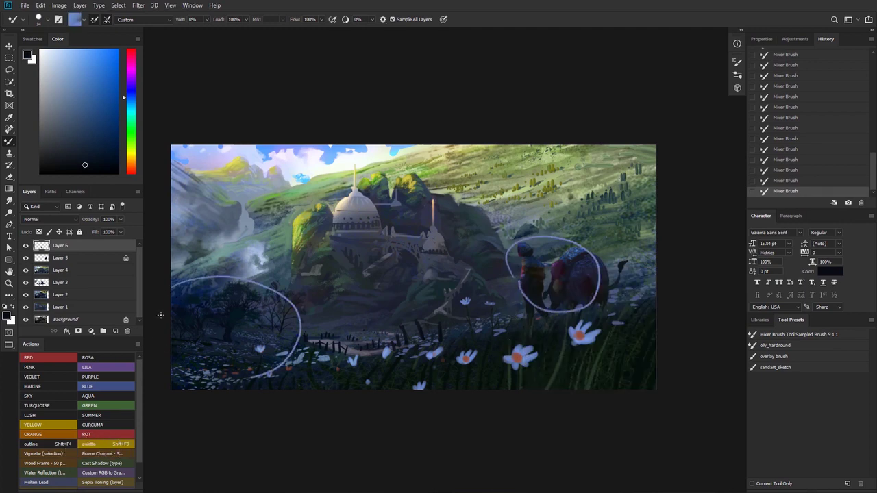
{"action": "mouse_move", "coordinate": [360, 193]}
{"action": "left_mouse_down"}
{"action": "mouse_move", "coordinate": [418, 269]}
{"action": "mouse_move", "coordinate": [322, 209]}
{"action": "mouse_move", "coordinate": [425, 268]}
{"action": "mouse_move", "coordinate": [326, 206]}
{"action": "mouse_move", "coordinate": [365, 202]}
{"action": "left_mouse_up"}
{"action": "mouse_move", "coordinate": [262, 160]}
{"action": "left_mouse_down"}
{"action": "mouse_move", "coordinate": [246, 184]}
{"action": "mouse_move", "coordinate": [292, 162]}
{"action": "mouse_move", "coordinate": [255, 159]}
{"action": "left_mouse_up"}
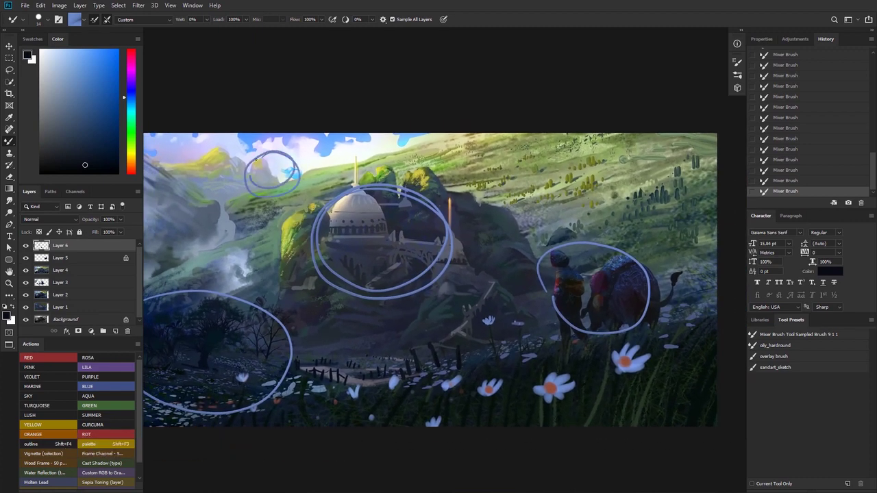
- Undo the annotation circles around the sky gap, the domed building and the tree area
{"action": "key", "text": "ctrl+z"}
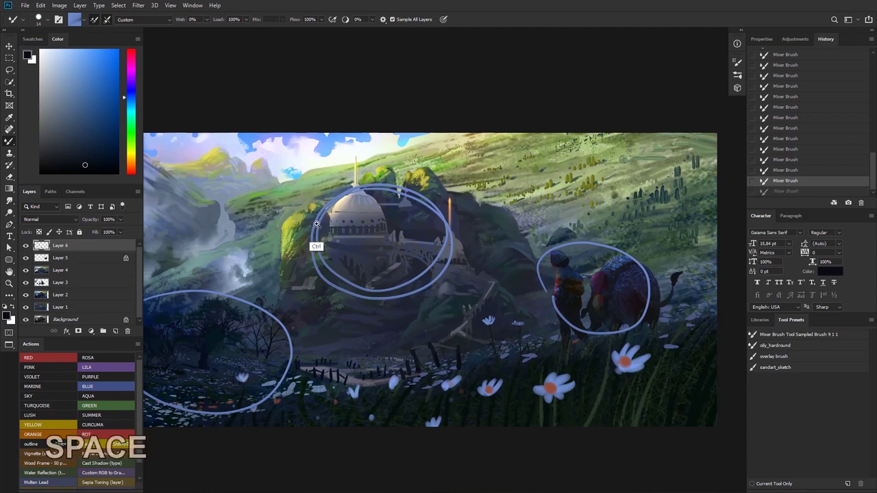
{"action": "key", "text": "ctrl+space"}
{"action": "left_click_drag", "start_coordinate": [316, 246], "coordinate": [291, 248]}
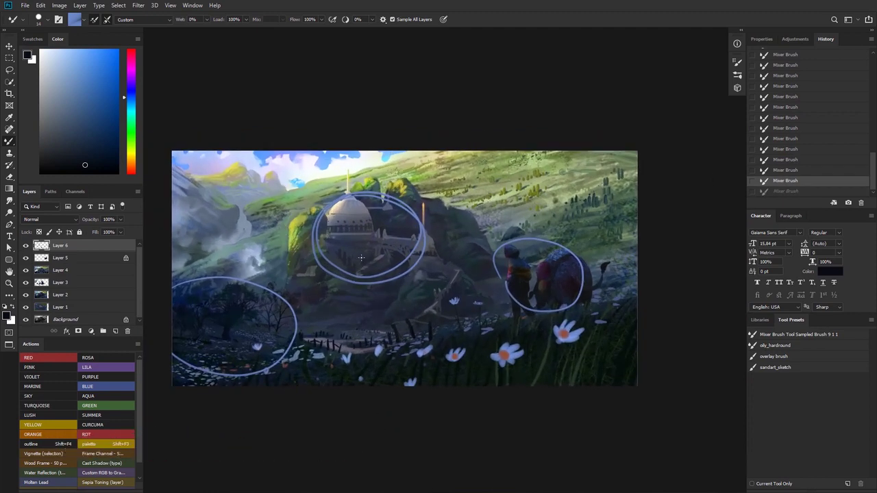
{"action": "key", "text": "ctrl+z"}
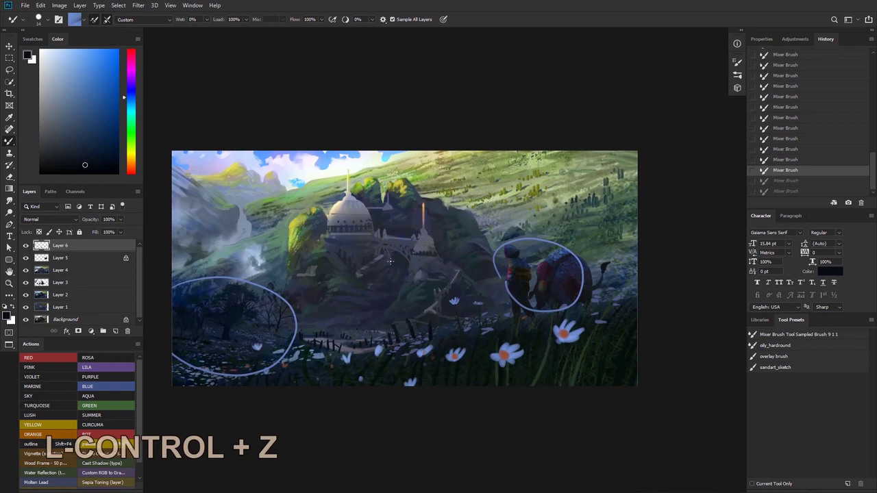
{"action": "key", "text": "ctrl+z"}
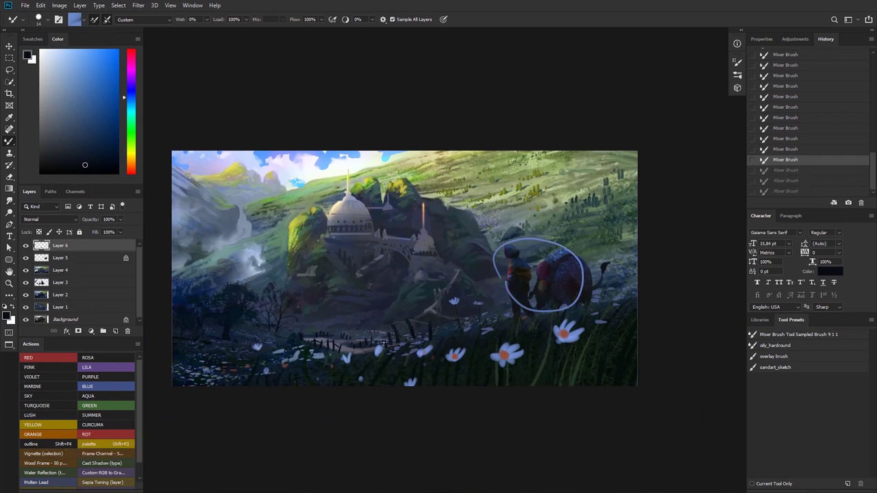
- Sketch arrows from the travellers to the trees and from there toward the domed building, and undo all remaining annotations
{"action": "left_click_drag", "start_coordinate": [497, 276], "coordinate": [388, 300]}
{"action": "left_click_drag", "start_coordinate": [249, 326], "coordinate": [242, 325]}
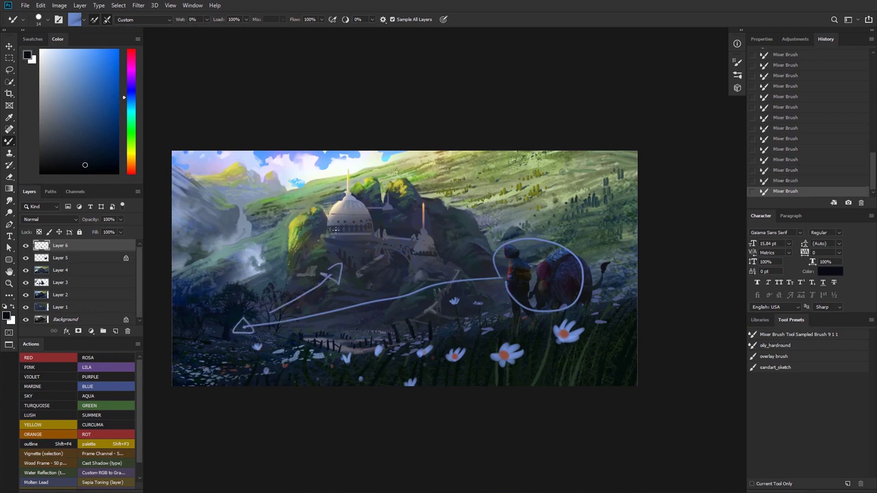
{"action": "key", "text": "ctrl+z"}
{"action": "key", "text": "ctrl+z"}
{"action": "key", "text": "ctrl+z"}
{"action": "key", "text": "ctrl+z"}
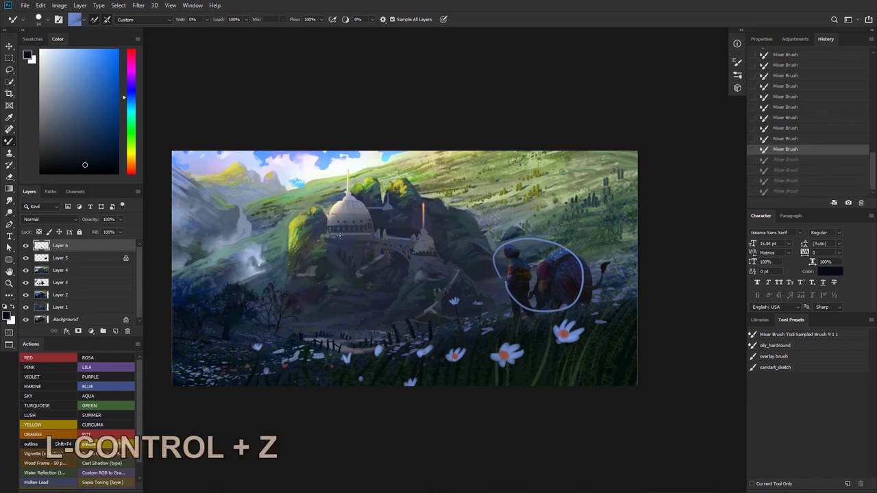
{"action": "key", "text": "ctrl+z"}
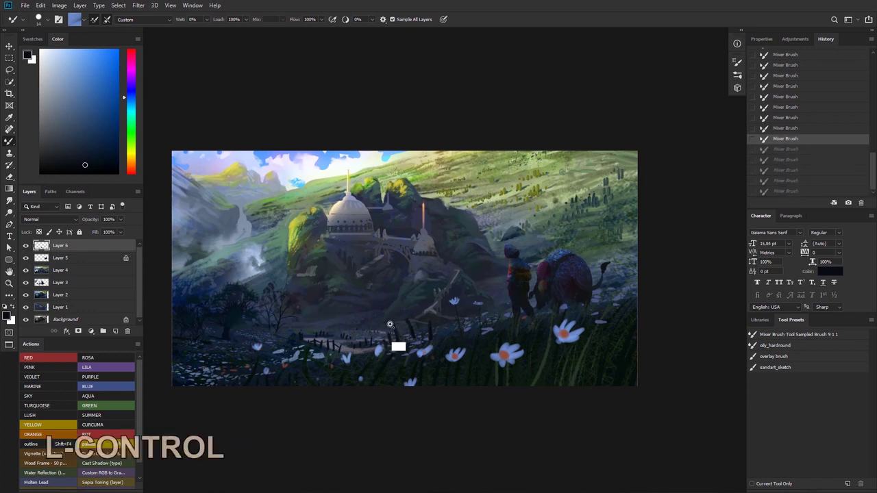
- Sample a dark tone beside the path and touch up the ground between the path and the trees
{"action": "left_click", "coordinate": [406, 323], "text": "ctrl"}
{"action": "left_click_drag", "start_coordinate": [405, 323], "coordinate": [392, 307]}
{"action": "left_click", "coordinate": [387, 308], "text": "ctrl"}
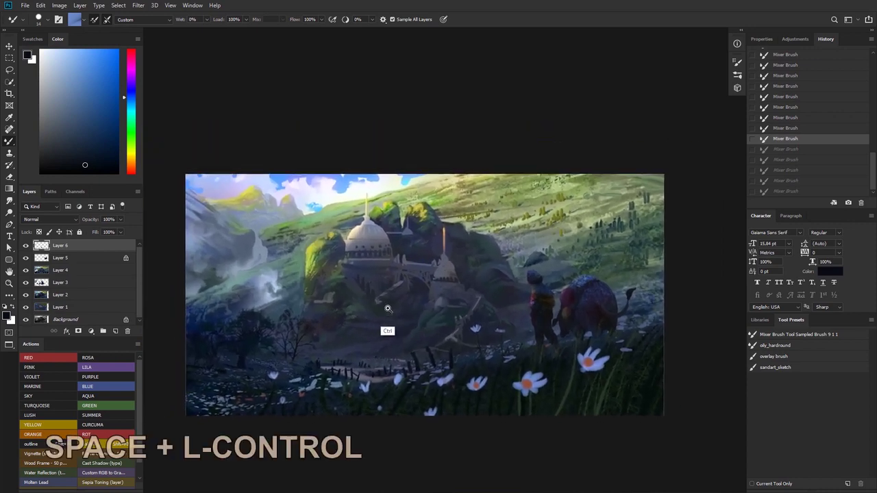
{"action": "mouse_move", "coordinate": [311, 352]}
{"action": "left_mouse_down"}
{"action": "mouse_move", "coordinate": [308, 296]}
{"action": "mouse_move", "coordinate": [336, 306]}
{"action": "left_mouse_up"}
{"action": "left_click", "coordinate": [351, 313], "text": "alt"}
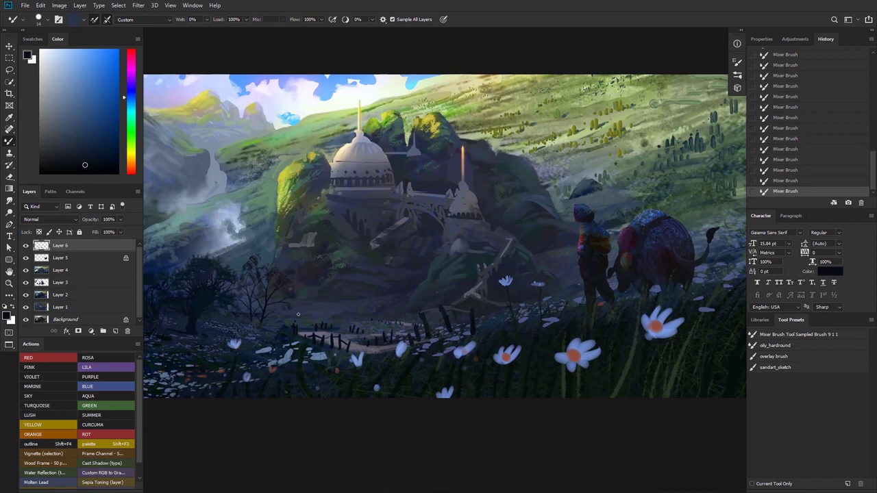
{"action": "left_click_drag", "start_coordinate": [250, 280], "coordinate": [301, 282]}
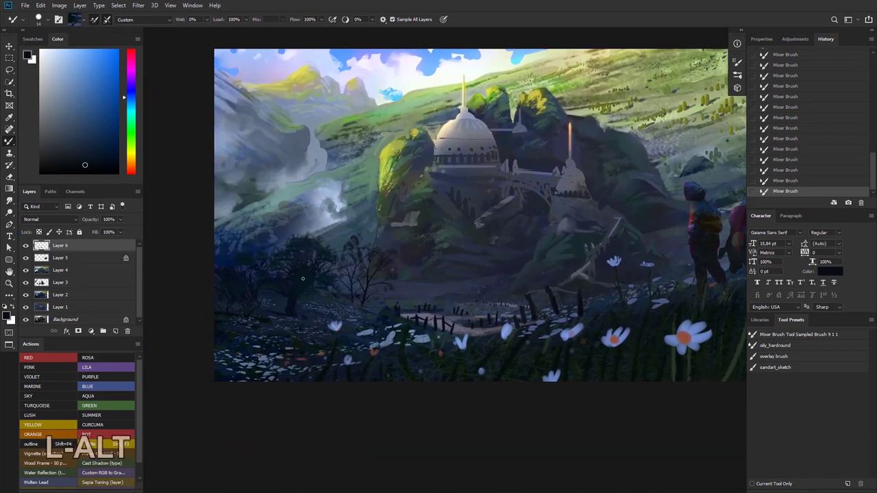
- Enlarge the Mixer Brush to 53 px and paint sampled foliage over the large tree's crown, undoing the strokes that do not fit
{"action": "right_click", "coordinate": [306, 354]}
{"action": "left_click", "coordinate": [365, 298]}
{"action": "left_click", "coordinate": [310, 256]}
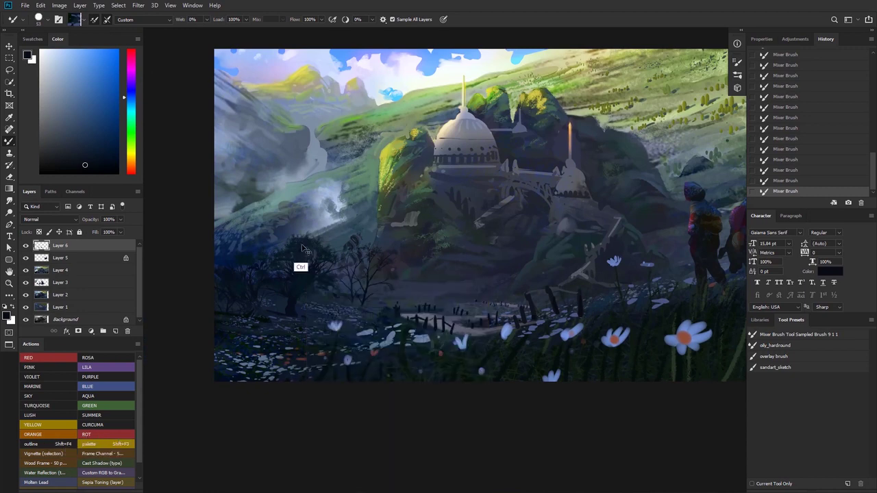
{"action": "key", "text": "ctrl+z"}
{"action": "mouse_move", "coordinate": [298, 242]}
{"action": "left_mouse_down"}
{"action": "mouse_move", "coordinate": [303, 251]}
{"action": "mouse_move", "coordinate": [289, 251]}
{"action": "left_mouse_up"}
{"action": "key", "text": "ctrl+z"}
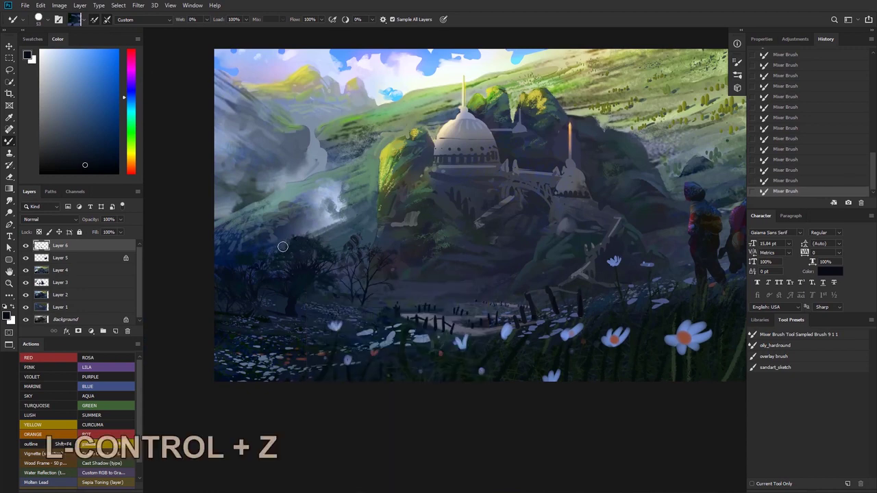
- Switch to a branch-shaped Brush preset from the add group at 77 px and paint twigs in the large tree's crown
{"action": "right_click", "coordinate": [459, 257]}
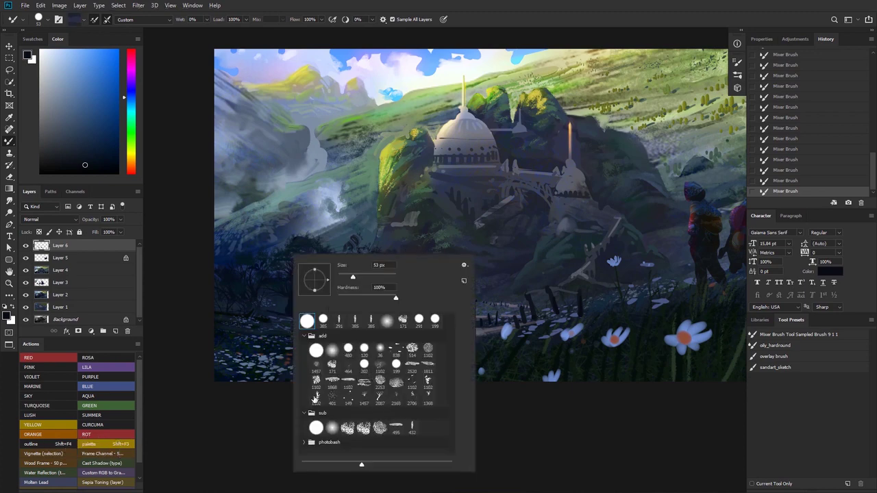
{"action": "left_click", "coordinate": [430, 385]}
{"action": "left_click", "coordinate": [360, 276]}
{"action": "left_click_drag", "start_coordinate": [306, 237], "coordinate": [284, 256]}
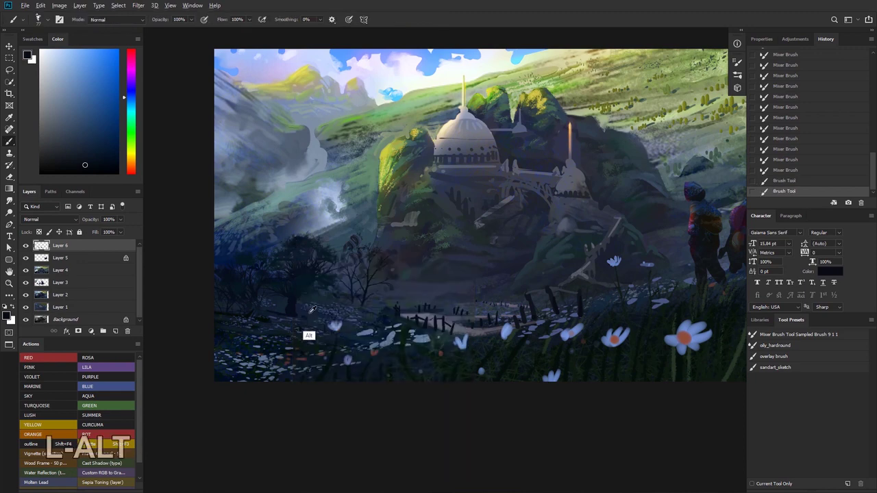
- Sample the muted blue-violet hillside and stamp branch texture through both sides of the large tree's crown and beside its trunk
{"action": "left_click", "coordinate": [452, 255], "text": "alt"}
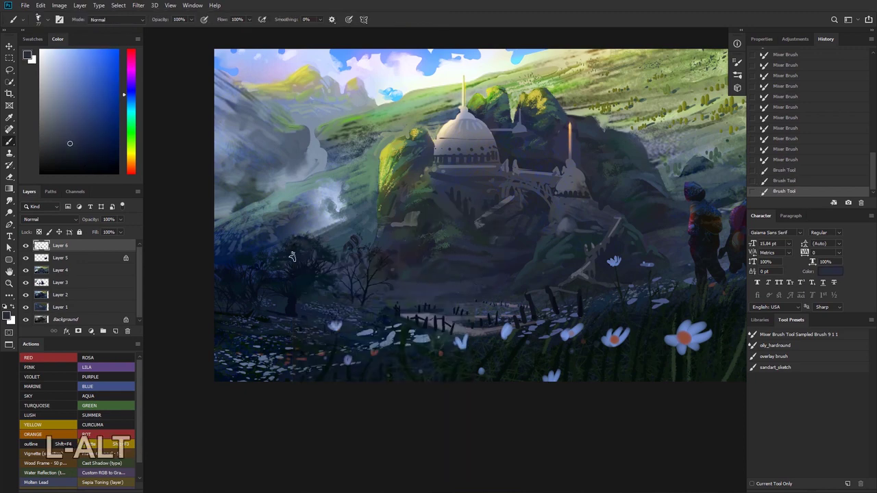
{"action": "key", "text": "ctrl+z"}
{"action": "mouse_move", "coordinate": [267, 260]}
{"action": "left_mouse_down"}
{"action": "mouse_move", "coordinate": [241, 276]}
{"action": "mouse_move", "coordinate": [246, 264]}
{"action": "left_mouse_up"}
{"action": "mouse_move", "coordinate": [274, 274]}
{"action": "left_mouse_down"}
{"action": "mouse_move", "coordinate": [302, 285]}
{"action": "mouse_move", "coordinate": [240, 261]}
{"action": "left_mouse_up"}
{"action": "left_click", "coordinate": [325, 272]}
{"action": "left_click", "coordinate": [322, 280]}
{"action": "left_click", "coordinate": [326, 271]}
{"action": "left_click_drag", "start_coordinate": [249, 269], "coordinate": [254, 289]}
{"action": "left_click_drag", "start_coordinate": [245, 286], "coordinate": [238, 307]}
- Sample dark blue tones beside the large tree, from its trunk and from the ground, and paint twig texture around it
{"action": "left_click", "coordinate": [237, 284], "text": "alt"}
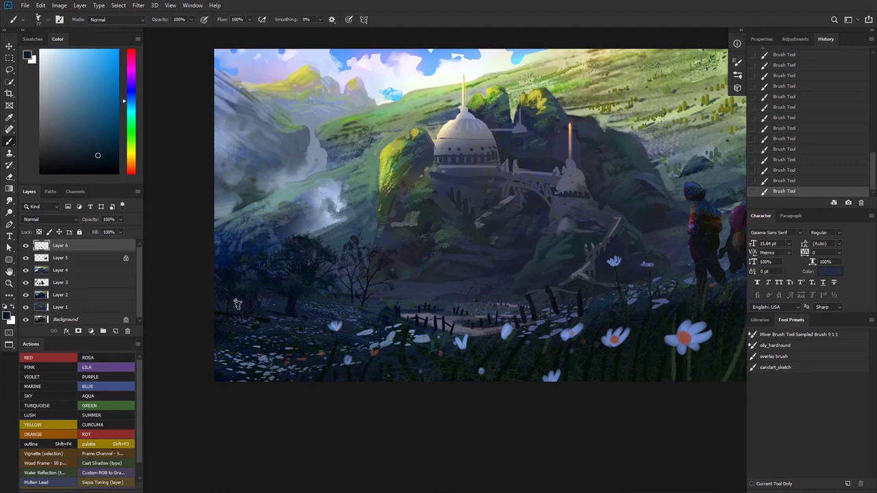
{"action": "left_click", "coordinate": [295, 283], "text": "alt"}
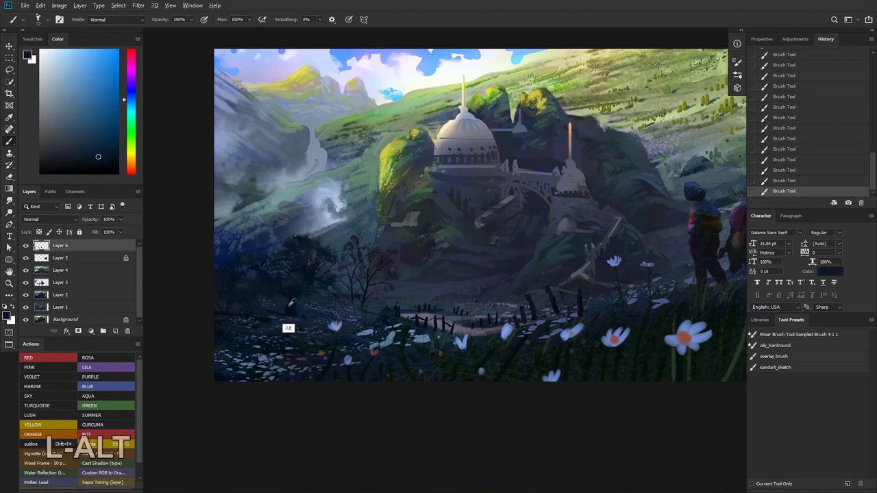
{"action": "left_click", "coordinate": [287, 329], "text": "alt"}
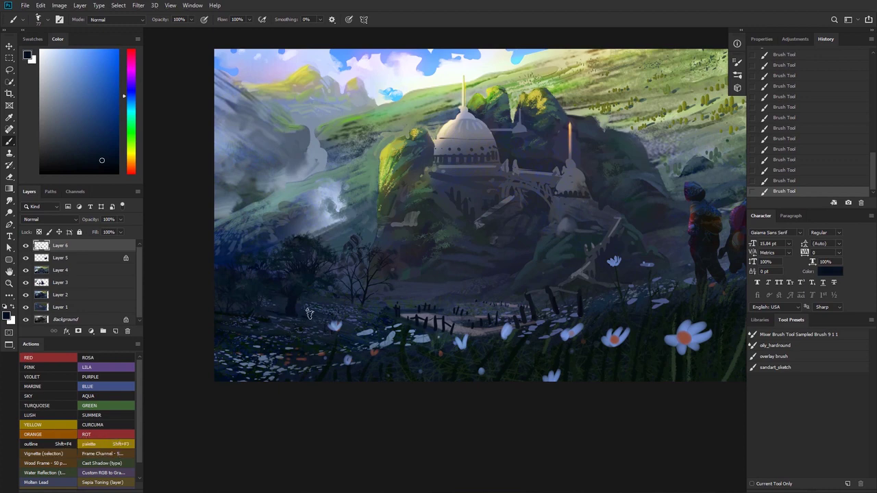
- Switch the Brush to the 291 px round Overlay preset for work on the large tree
{"action": "key", "text": "ctrl+space"}
{"action": "left_click_drag", "start_coordinate": [268, 294], "coordinate": [242, 257]}
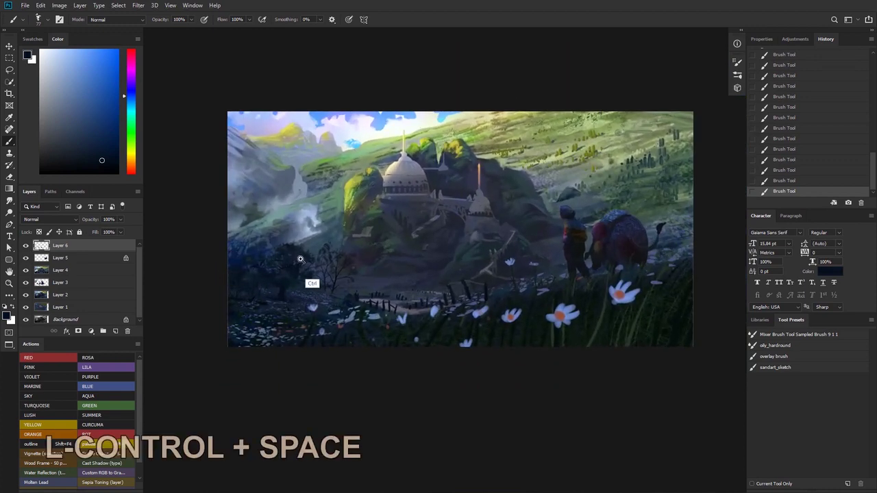
{"action": "left_click_drag", "start_coordinate": [300, 259], "coordinate": [315, 257]}
{"action": "mouse_move", "coordinate": [315, 257]}
{"action": "left_mouse_down"}
{"action": "mouse_move", "coordinate": [280, 246]}
{"action": "mouse_move", "coordinate": [309, 249]}
{"action": "left_mouse_up"}
{"action": "key", "text": "ctrl+space"}
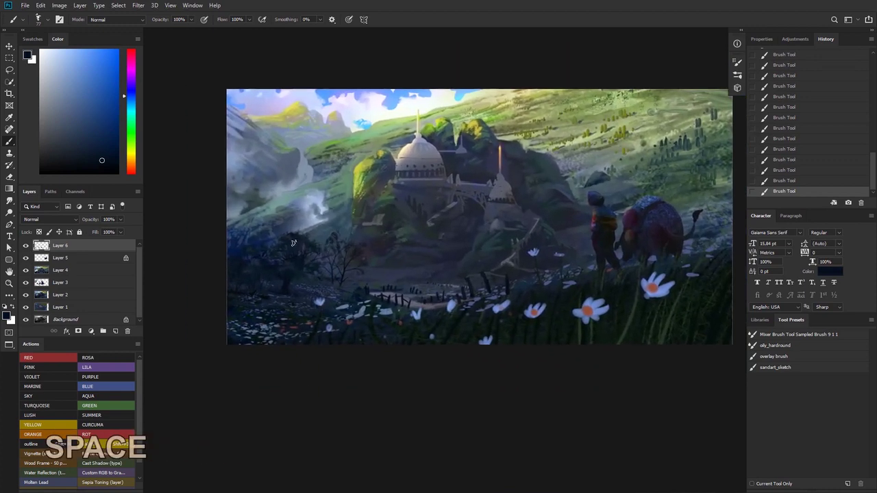
{"action": "left_click", "coordinate": [286, 233], "text": "ctrl"}
{"action": "right_click", "coordinate": [284, 245]}
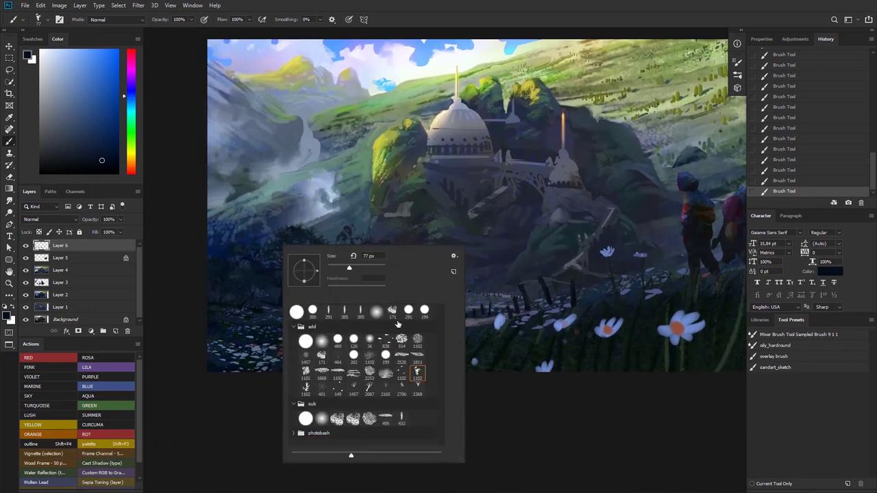
{"action": "left_click", "coordinate": [409, 312]}
- Try bright light-blue strokes on the large tree's crown, reduce the brush to 92 px and undo the strokes
{"action": "left_click", "coordinate": [298, 218], "text": "alt"}
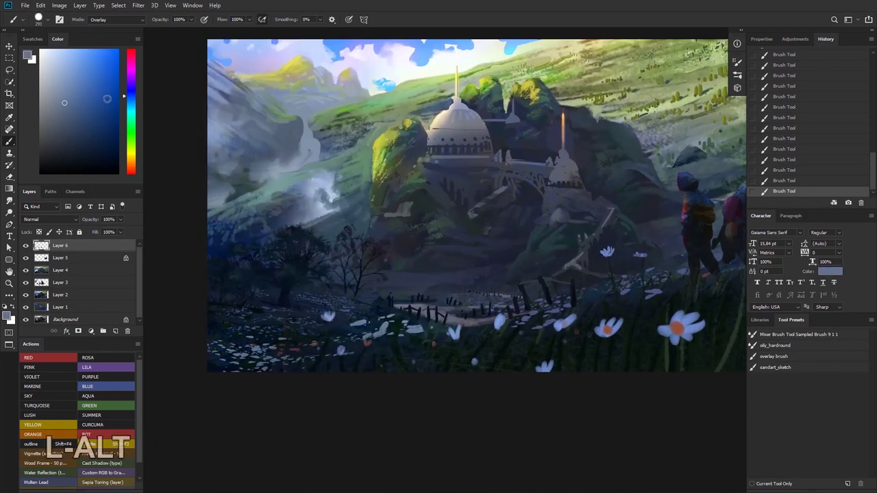
{"action": "left_click", "coordinate": [79, 51]}
{"action": "left_click_drag", "start_coordinate": [284, 275], "coordinate": [287, 265]}
{"action": "right_click", "coordinate": [278, 248]}
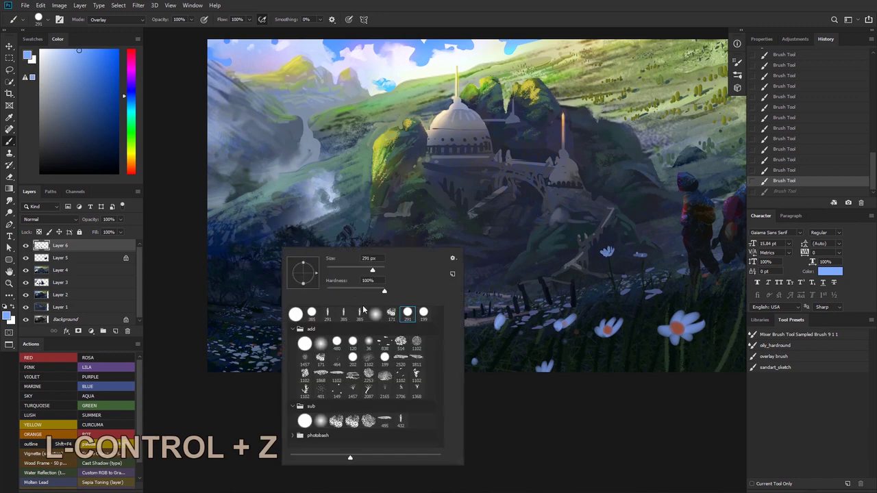
{"action": "mouse_move", "coordinate": [277, 247]}
{"action": "left_mouse_down"}
{"action": "mouse_move", "coordinate": [312, 248]}
{"action": "mouse_move", "coordinate": [303, 256]}
{"action": "mouse_move", "coordinate": [284, 246]}
{"action": "left_mouse_up"}
{"action": "key", "text": "ctrl+z"}
{"action": "key", "text": "ctrl+z"}
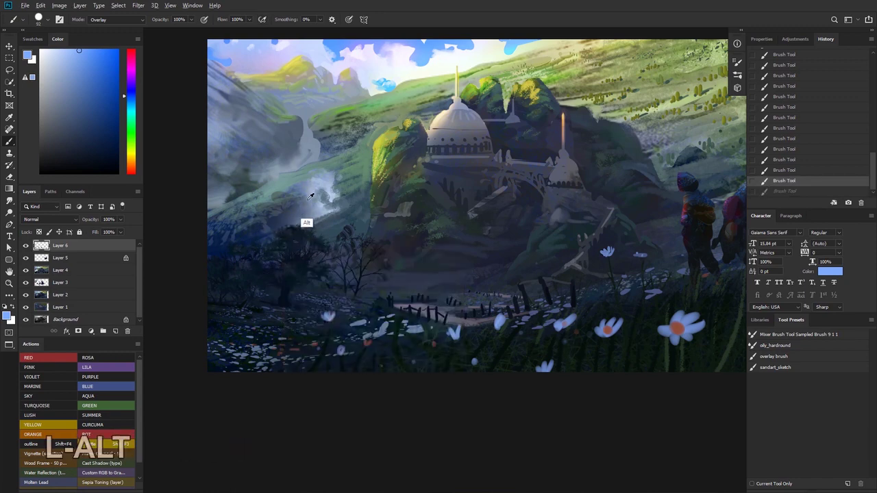
- Sample a muted blue-grey above the large tree and paint its crown and surroundings, undoing the strokes that do not fit
{"action": "left_click", "coordinate": [288, 236], "text": "alt"}
{"action": "mouse_move", "coordinate": [281, 246]}
{"action": "left_mouse_down"}
{"action": "mouse_move", "coordinate": [310, 247]}
{"action": "mouse_move", "coordinate": [276, 244]}
{"action": "mouse_move", "coordinate": [309, 242]}
{"action": "mouse_move", "coordinate": [267, 256]}
{"action": "mouse_move", "coordinate": [286, 274]}
{"action": "left_mouse_up"}
{"action": "key", "text": "ctrl+z"}
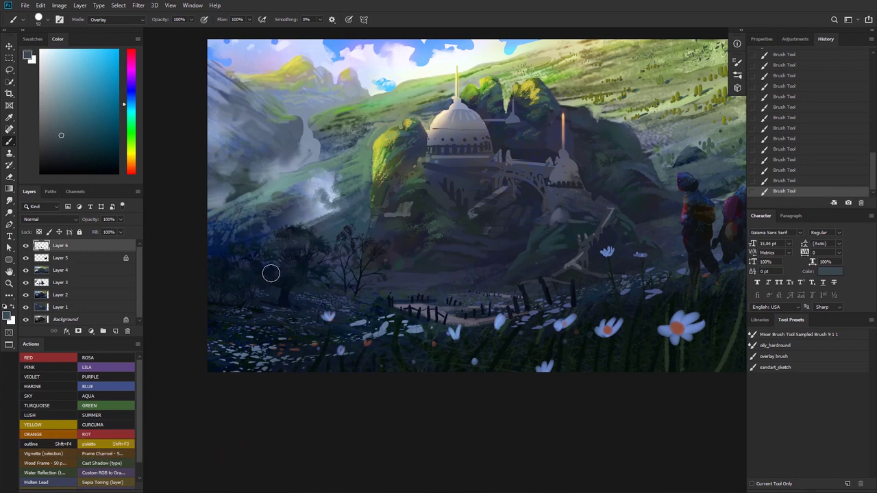
{"action": "mouse_move", "coordinate": [268, 215]}
{"action": "left_mouse_down"}
{"action": "mouse_move", "coordinate": [215, 249]}
{"action": "mouse_move", "coordinate": [230, 245]}
{"action": "left_mouse_up"}
{"action": "key", "text": "ctrl+z"}
{"action": "left_click", "coordinate": [288, 233]}
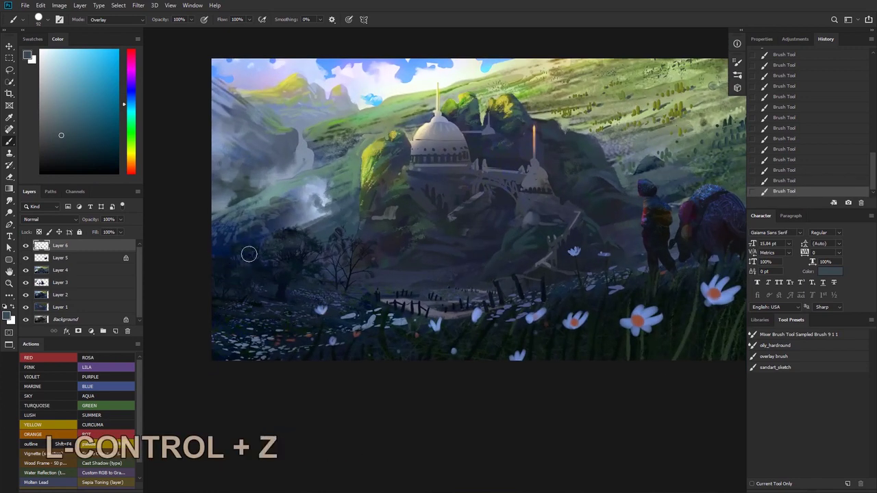
- Choose a lighter tone with a bluer hue, then undo and redo the recent strokes to compare the tree's crown
{"action": "left_click", "coordinate": [77, 116]}
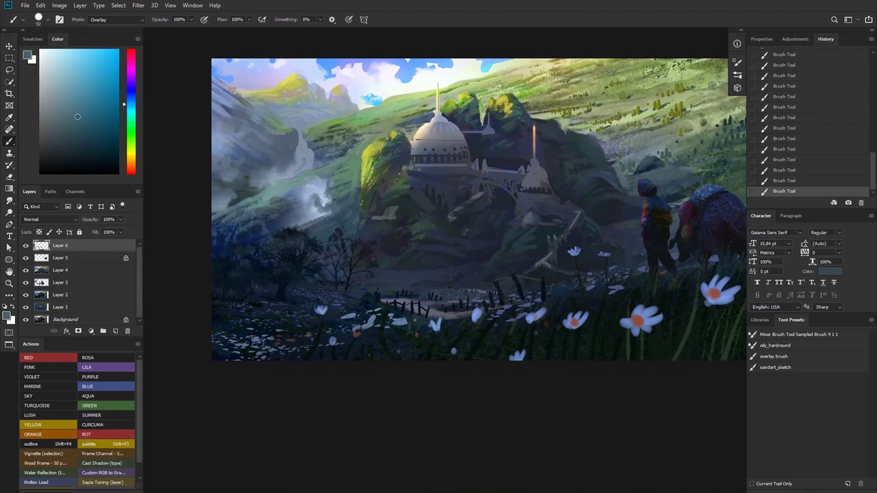
{"action": "left_click", "coordinate": [127, 100]}
{"action": "key", "text": "ctrl+z"}
{"action": "key", "text": "ctrl+z"}
{"action": "key", "text": "ctrl+z"}
{"action": "key", "text": "ctrl+z"}
{"action": "key", "text": "ctrl+z"}
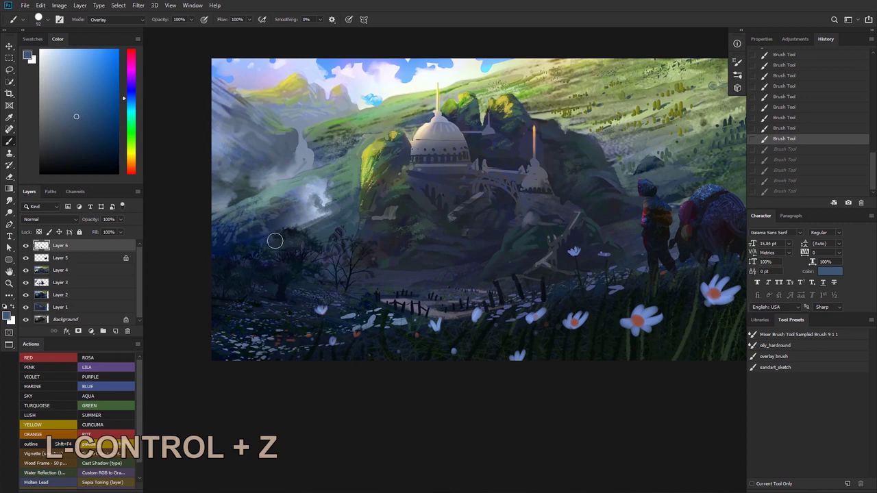
{"action": "key", "text": "ctrl+shift+z"}
{"action": "key", "text": "ctrl+shift+z"}
{"action": "key", "text": "ctrl+shift+z"}
{"action": "key", "text": "ctrl+shift+z"}
- Pick a more saturated medium blue and paint over the large tree's foliage, undoing the strokes that do not fit
{"action": "left_click", "coordinate": [91, 112]}
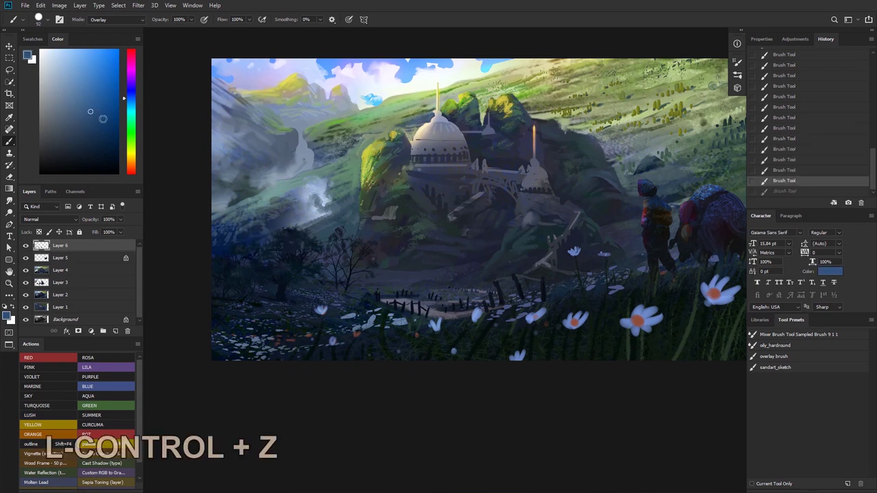
{"action": "mouse_move", "coordinate": [268, 239]}
{"action": "left_mouse_down"}
{"action": "mouse_move", "coordinate": [304, 254]}
{"action": "mouse_move", "coordinate": [267, 252]}
{"action": "mouse_move", "coordinate": [286, 268]}
{"action": "mouse_move", "coordinate": [279, 272]}
{"action": "left_mouse_up"}
{"action": "key", "text": "ctrl+z"}
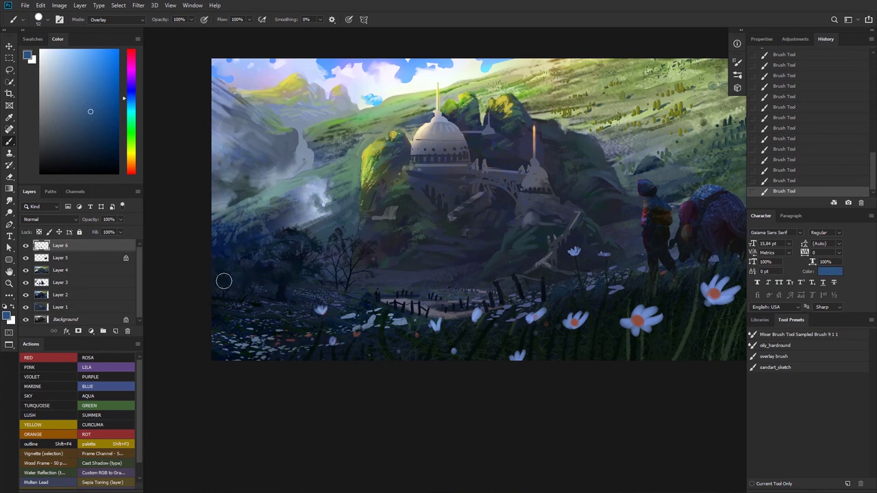
- Sample a dark blue beside the large tree, darken it further and shade around the tree, undoing unsuitable strokes
{"action": "left_click", "coordinate": [254, 244], "text": "alt"}
{"action": "key", "text": "ctrl+z"}
{"action": "left_click_drag", "start_coordinate": [281, 287], "coordinate": [222, 255]}
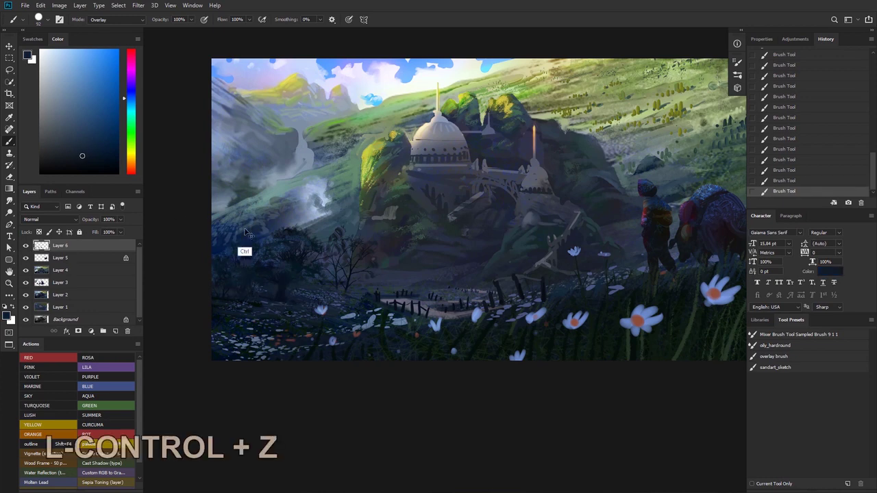
{"action": "key", "text": "ctrl+z"}
{"action": "left_click", "coordinate": [85, 164]}
{"action": "key", "text": "ctrl+z"}
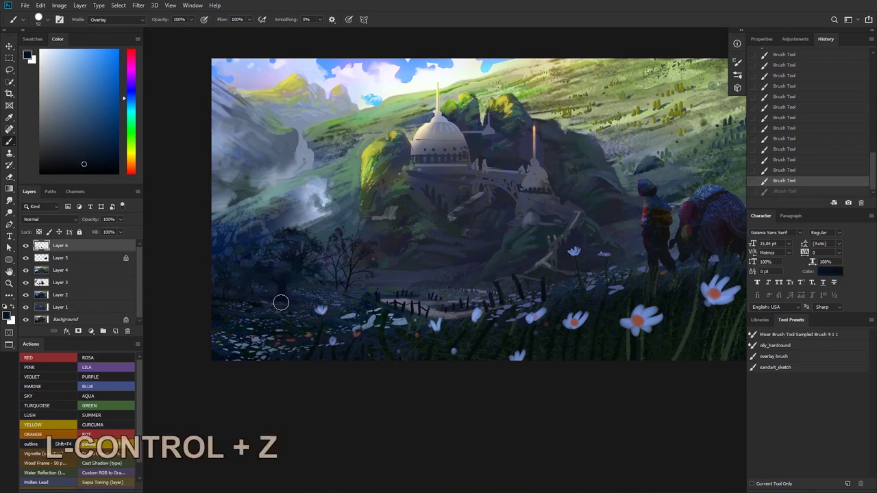
- Enlarge the brush to 136 px and paint dark foliage around the large tree and hillside, undoing unsuitable strokes
{"action": "right_click", "coordinate": [258, 288]}
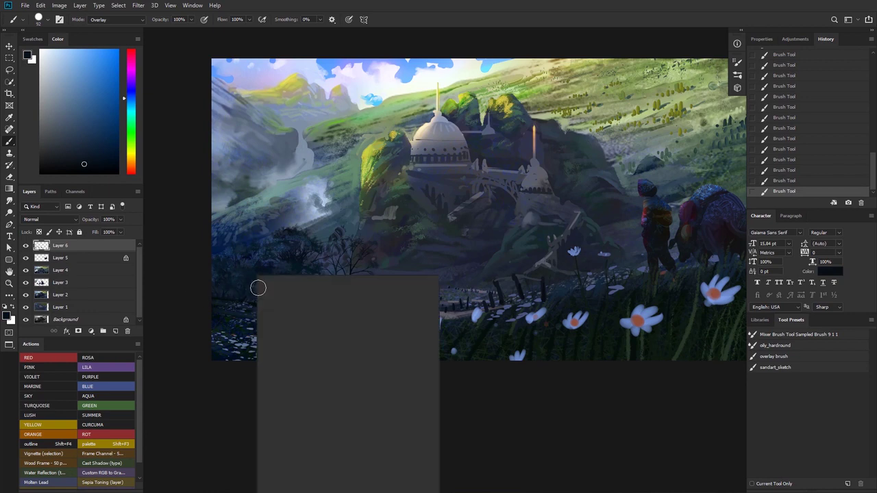
{"action": "left_click", "coordinate": [334, 300]}
{"action": "mouse_move", "coordinate": [278, 267]}
{"action": "left_mouse_down"}
{"action": "mouse_move", "coordinate": [275, 309]}
{"action": "mouse_move", "coordinate": [264, 292]}
{"action": "left_mouse_up"}
{"action": "key", "text": "ctrl+z"}
{"action": "key", "text": "ctrl+z"}
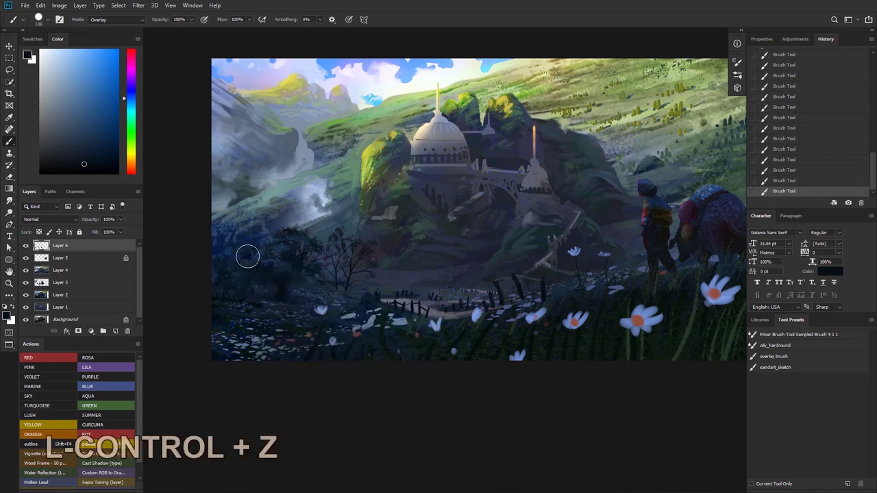
{"action": "left_click_drag", "start_coordinate": [269, 214], "coordinate": [284, 194]}
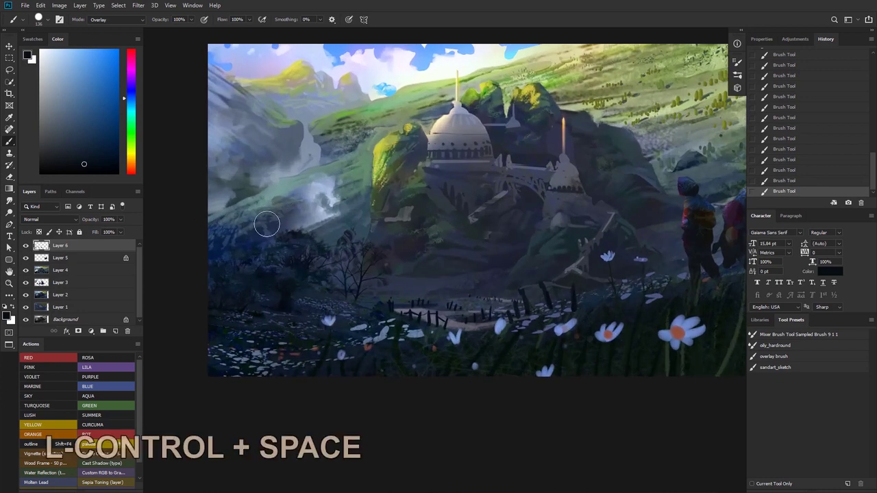
- Try sampled light green from the sunlit rock as highlights on the large tree's crown, and undo the strokes
{"action": "left_click", "coordinate": [388, 136], "text": "alt"}
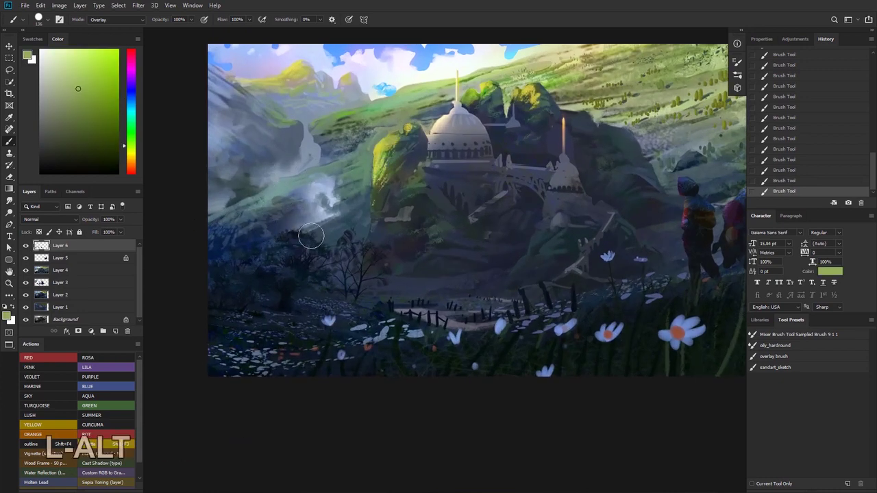
{"action": "left_click_drag", "start_coordinate": [311, 229], "coordinate": [268, 264]}
{"action": "key", "text": "ctrl+z"}
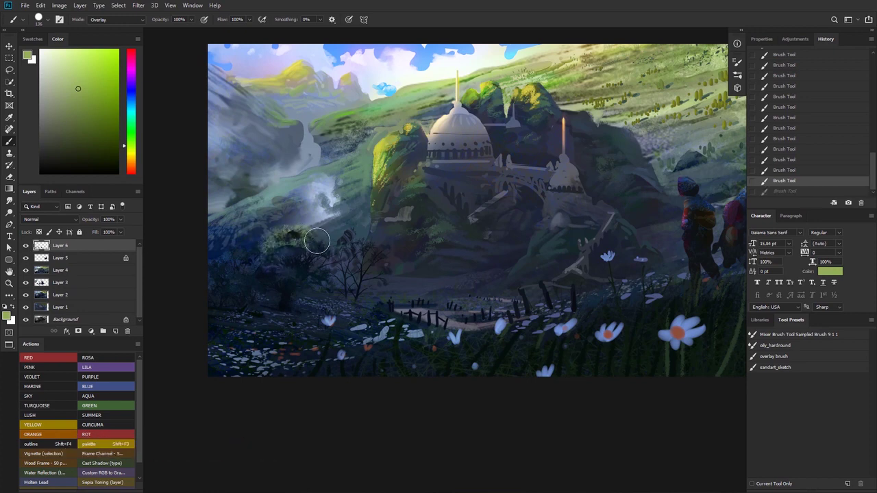
{"action": "left_click_drag", "start_coordinate": [313, 240], "coordinate": [307, 274]}
{"action": "key", "text": "ctrl+z"}
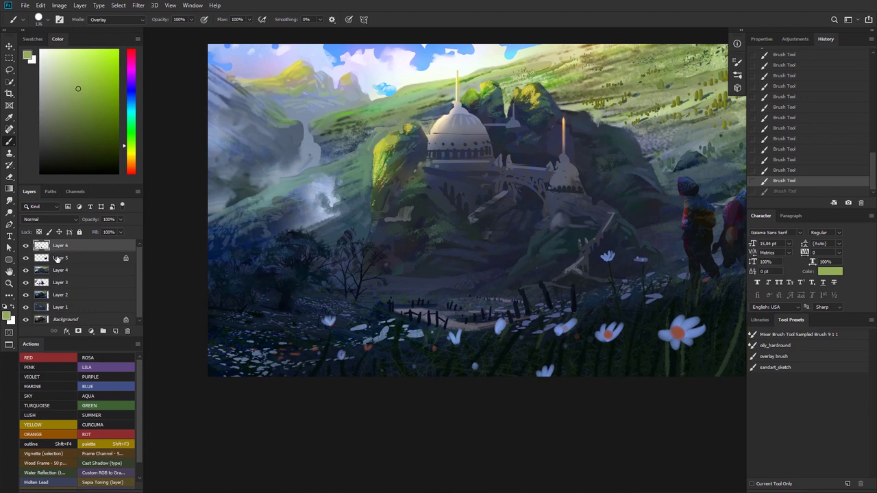
- Toggle the visibility of Layer 6 and Layer 5 to compare the painting with and without their additions
{"action": "key", "text": "ctrl+space"}
{"action": "left_click_drag", "start_coordinate": [305, 228], "coordinate": [263, 242]}
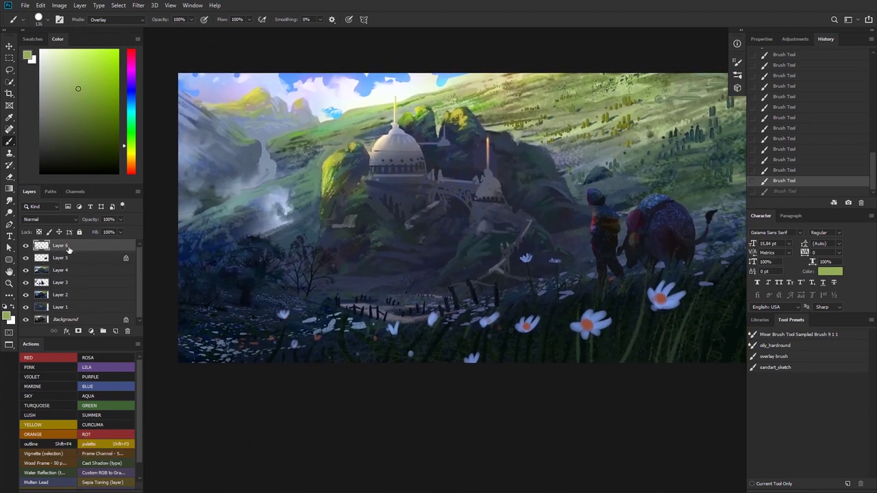
{"action": "left_click", "coordinate": [26, 247]}
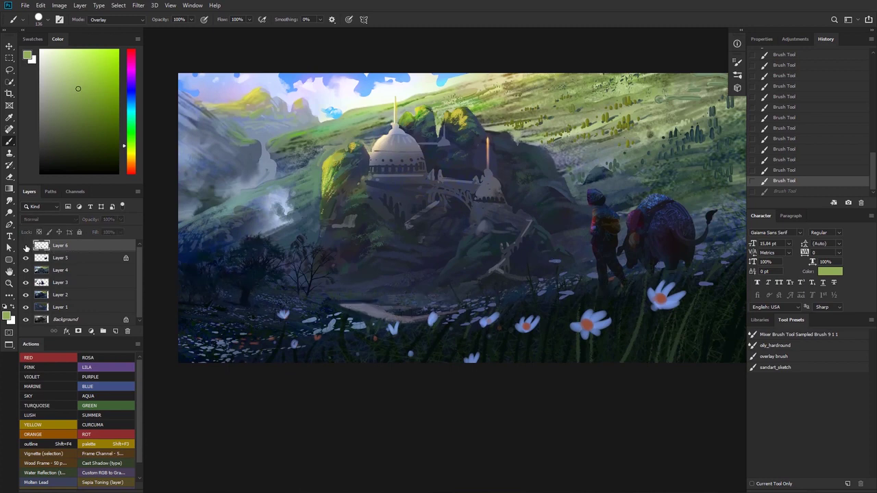
{"action": "left_click", "coordinate": [27, 247]}
{"action": "left_click", "coordinate": [26, 247]}
{"action": "left_click", "coordinate": [26, 247]}
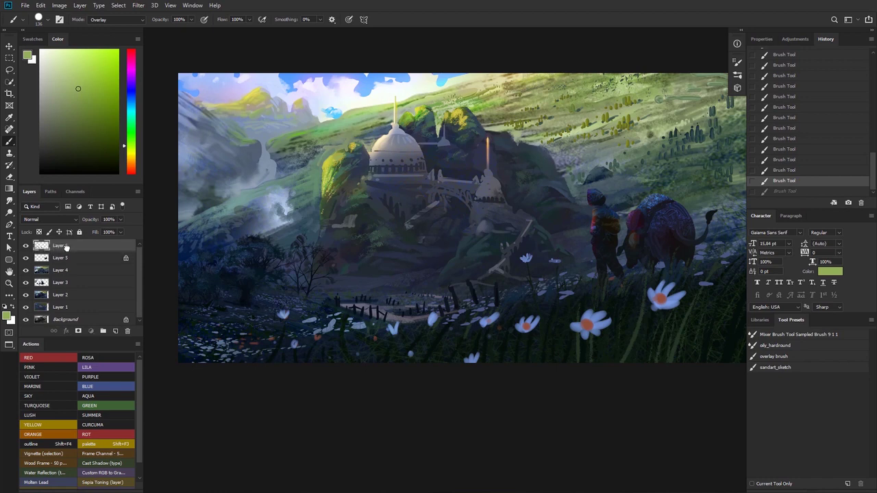
{"action": "left_click", "coordinate": [27, 247]}
{"action": "left_click", "coordinate": [27, 247]}
{"action": "left_click", "coordinate": [26, 247]}
{"action": "left_click", "coordinate": [27, 247]}
{"action": "left_click", "coordinate": [26, 258]}
{"action": "left_click", "coordinate": [26, 259]}
{"action": "left_click", "coordinate": [26, 251]}
{"action": "left_click", "coordinate": [26, 251]}
- Unlock the transparent pixels of Layer 5 and marquee-select the grass area around the two figures' legs
{"action": "left_click", "coordinate": [67, 260]}
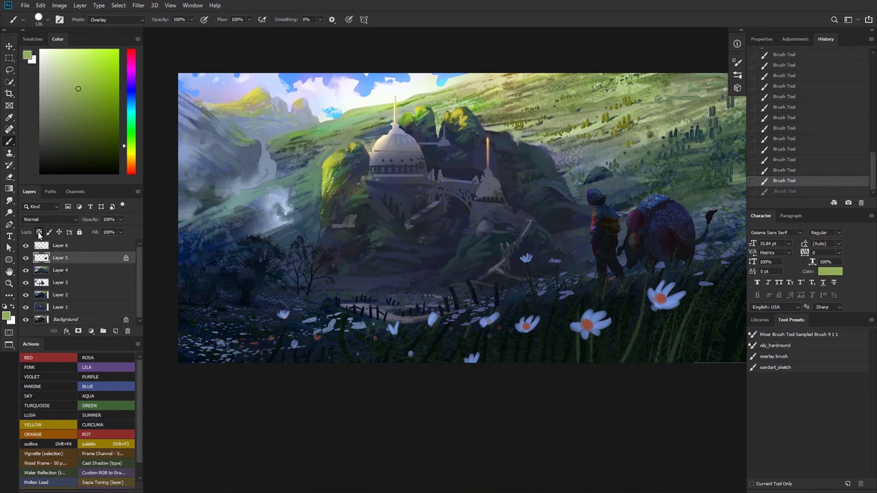
{"action": "left_click", "coordinate": [38, 233]}
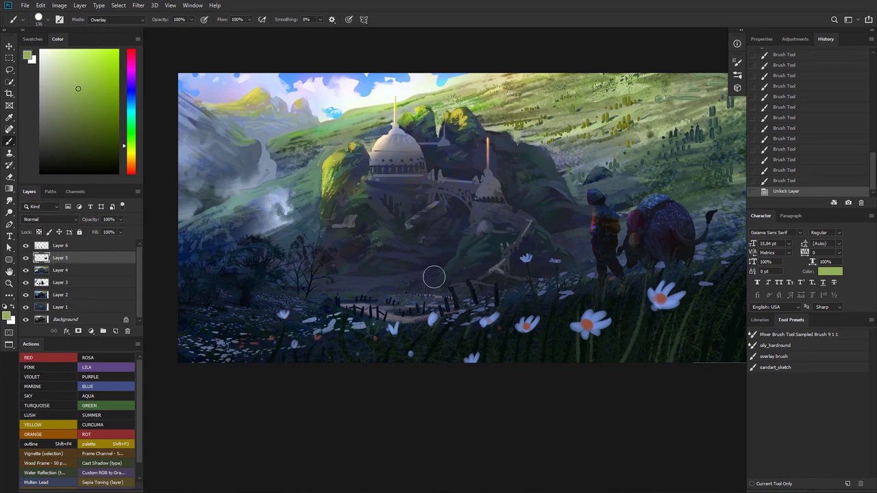
{"action": "key", "text": "m"}
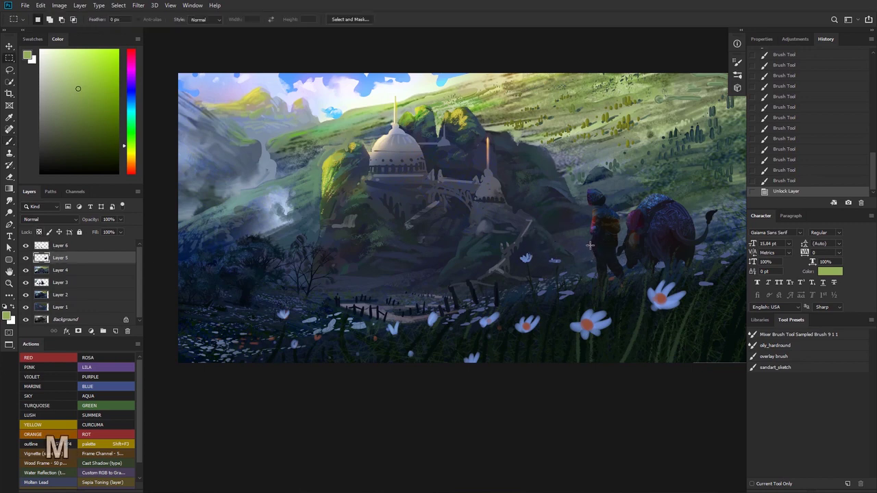
{"action": "left_click_drag", "start_coordinate": [535, 231], "coordinate": [715, 322]}
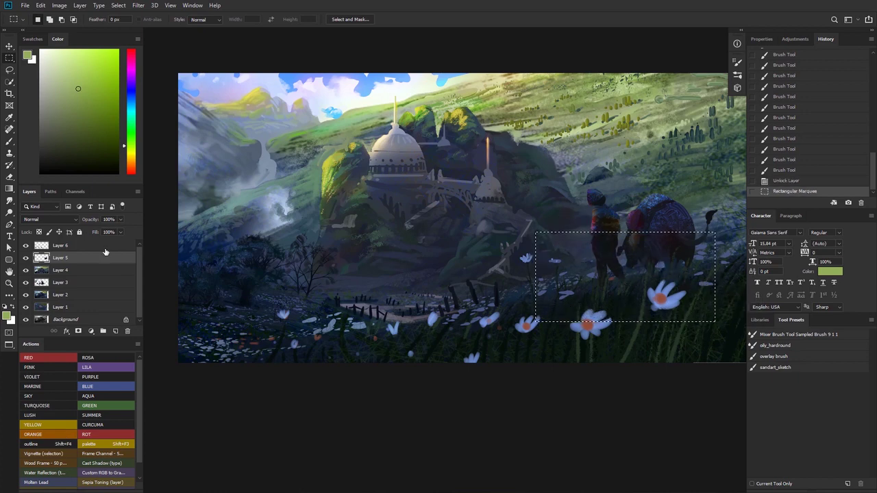
- Cut the selected grass from Layer 6 to a new layer and toggle the layers' visibility to check its content
{"action": "left_click", "coordinate": [93, 248]}
{"action": "left_click", "coordinate": [26, 247]}
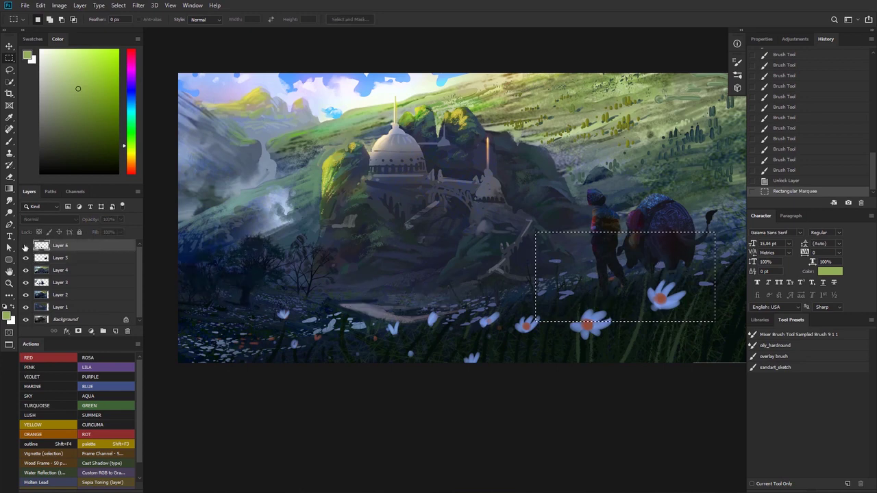
{"action": "left_click", "coordinate": [26, 247]}
{"action": "left_click", "coordinate": [26, 247]}
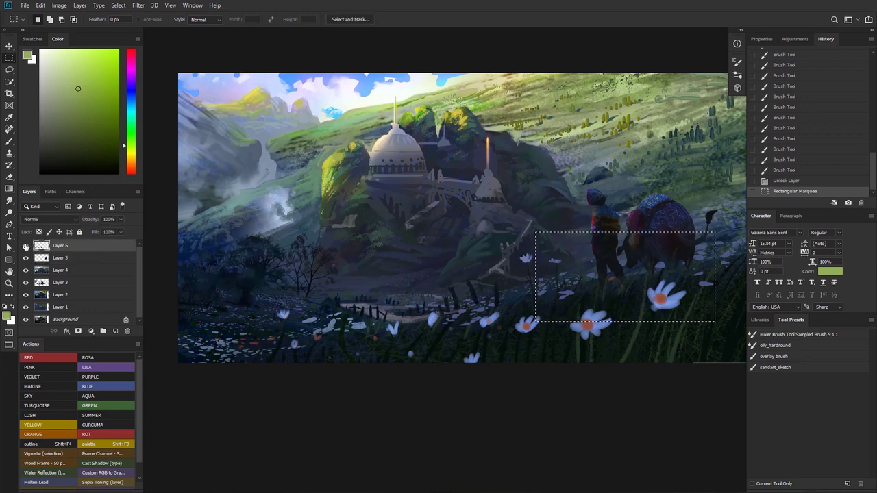
{"action": "left_click", "coordinate": [26, 246]}
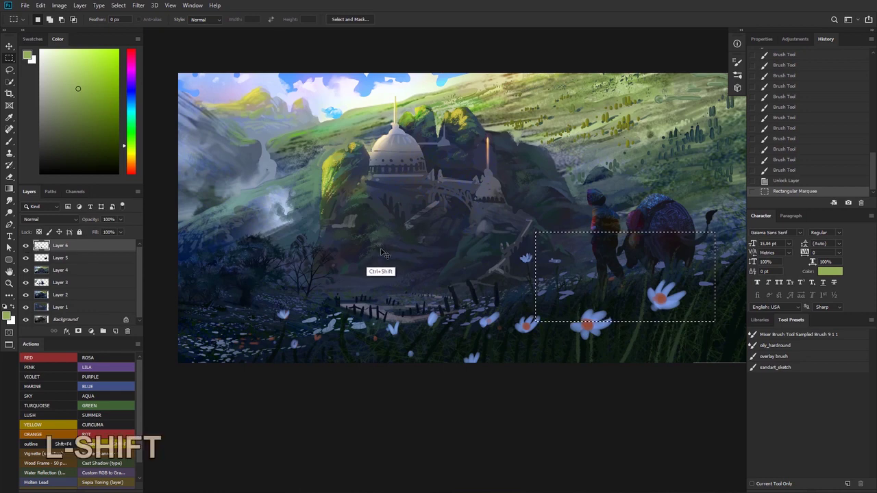
{"action": "key", "text": "ctrl+shift+j"}
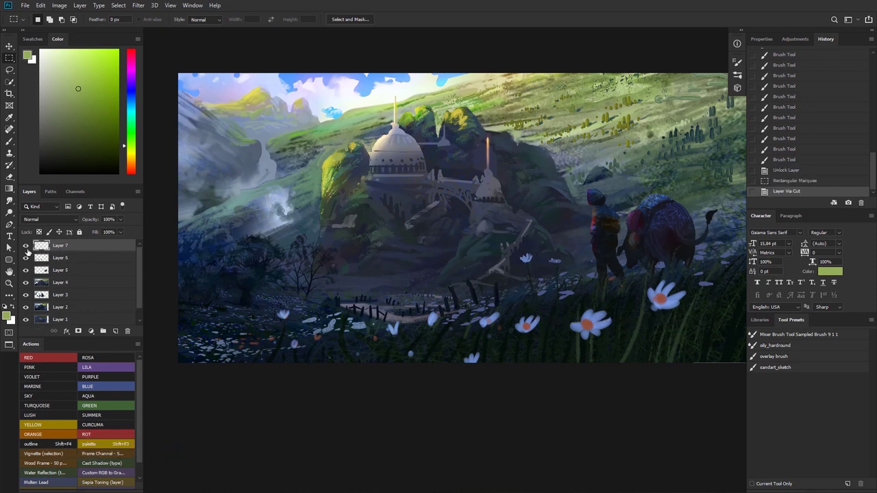
{"action": "left_click", "coordinate": [26, 247]}
{"action": "left_click", "coordinate": [26, 248]}
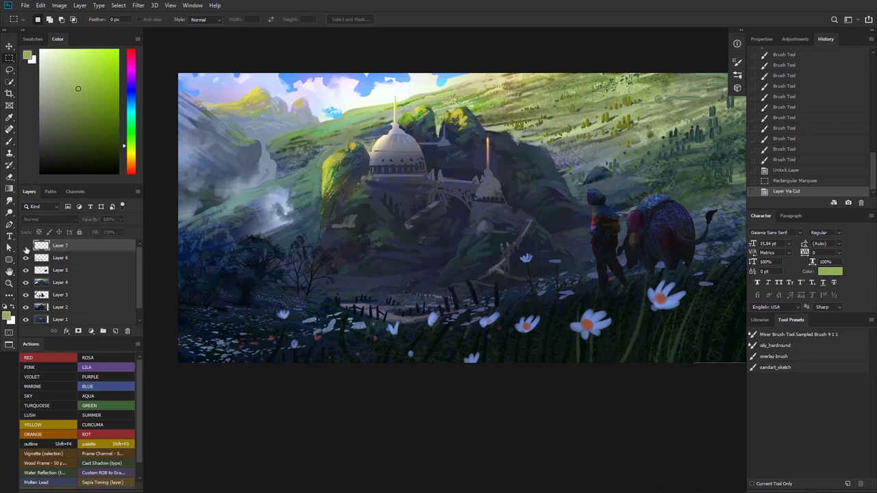
- Toggle Layer 7's visibility to check the cut grass, and move the layer between Layer 6 and Layer 5
{"action": "left_click", "coordinate": [26, 248]}
{"action": "left_click", "coordinate": [26, 248]}
{"action": "left_click", "coordinate": [26, 247]}
{"action": "left_click", "coordinate": [26, 248]}
{"action": "left_click_drag", "start_coordinate": [65, 246], "coordinate": [61, 266]}
- Compare Layer 5 and Layer 7 by toggling their visibility, and merge Layer 7 down into Layer 5
{"action": "left_click", "coordinate": [25, 271]}
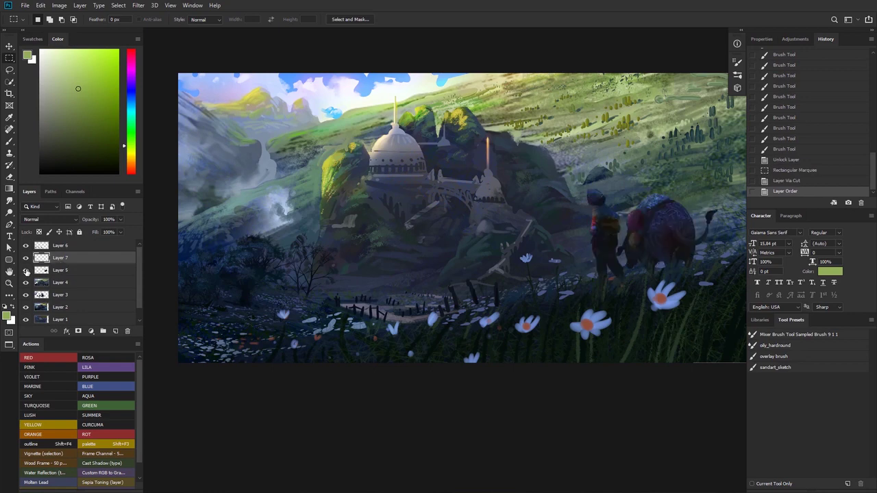
{"action": "left_click", "coordinate": [26, 272]}
{"action": "left_click", "coordinate": [25, 271]}
{"action": "left_click", "coordinate": [26, 257]}
{"action": "left_click", "coordinate": [26, 258]}
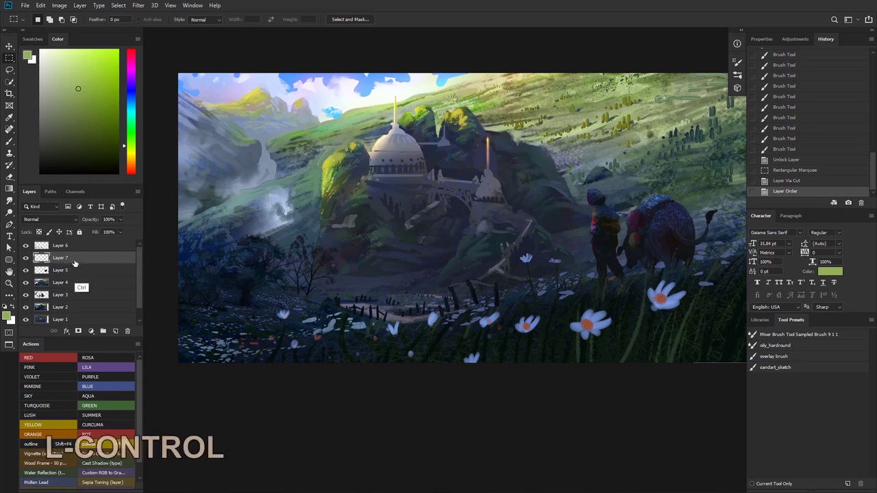
{"action": "key", "text": "ctrl+e"}
- Toggle the visibility of the merged Layer 5 to check the figures together with the grass around their legs
{"action": "left_click", "coordinate": [26, 257]}
{"action": "left_click", "coordinate": [26, 258]}
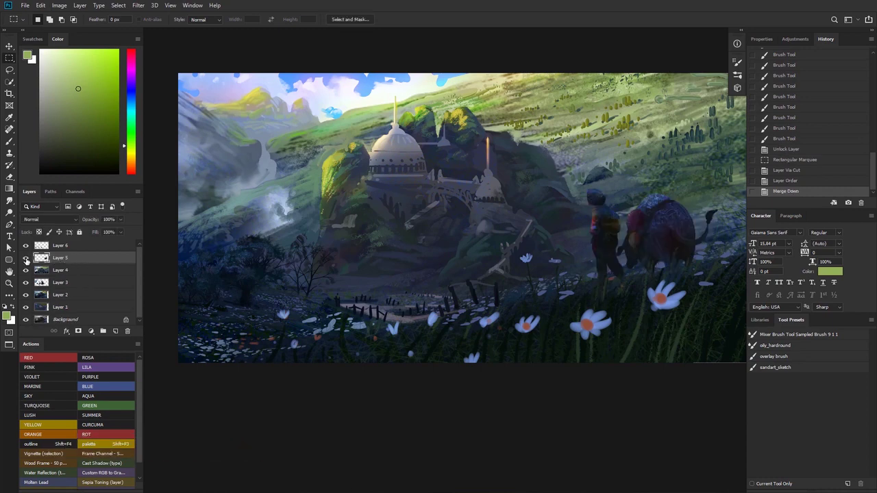
{"action": "left_click", "coordinate": [26, 257]}
{"action": "left_click", "coordinate": [26, 258]}
{"action": "left_click", "coordinate": [27, 258]}
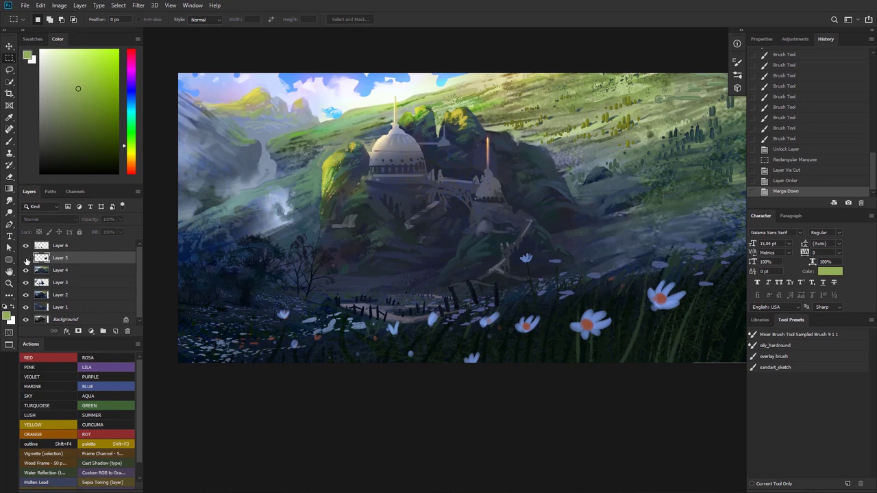
{"action": "left_click", "coordinate": [26, 257]}
- Move Layer 6 beneath Layer 5, check its content by toggling its visibility, and merge it down into Layer 4
{"action": "left_click_drag", "start_coordinate": [55, 258], "coordinate": [62, 271]}
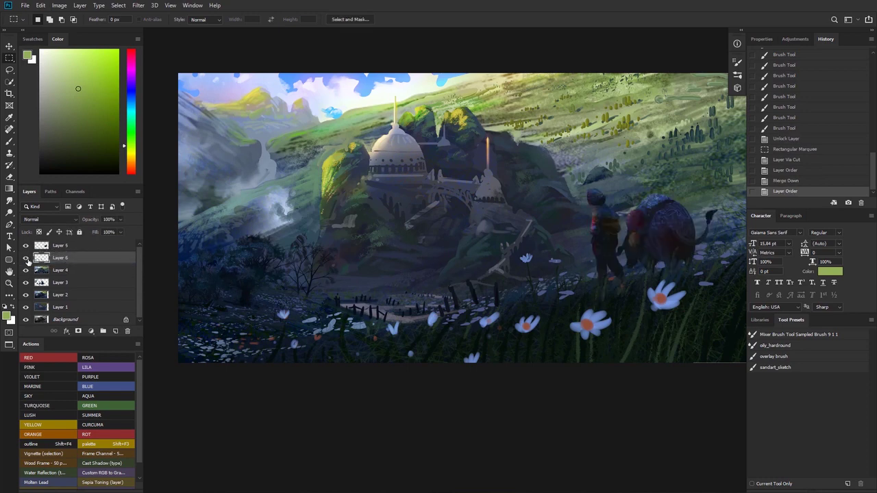
{"action": "left_click", "coordinate": [27, 260]}
{"action": "left_click", "coordinate": [27, 259]}
{"action": "left_click", "coordinate": [26, 260]}
{"action": "left_click", "coordinate": [26, 261]}
{"action": "key", "text": "ctrl+e"}
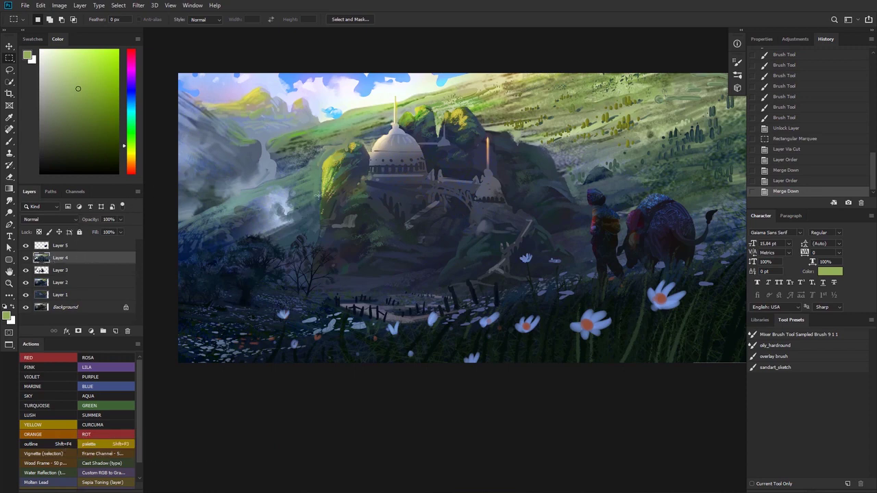
- Select Layer 5 and toggle its visibility to compare the landscape with and without the two figures
{"action": "left_click", "coordinate": [60, 247]}
{"action": "left_click", "coordinate": [26, 245]}
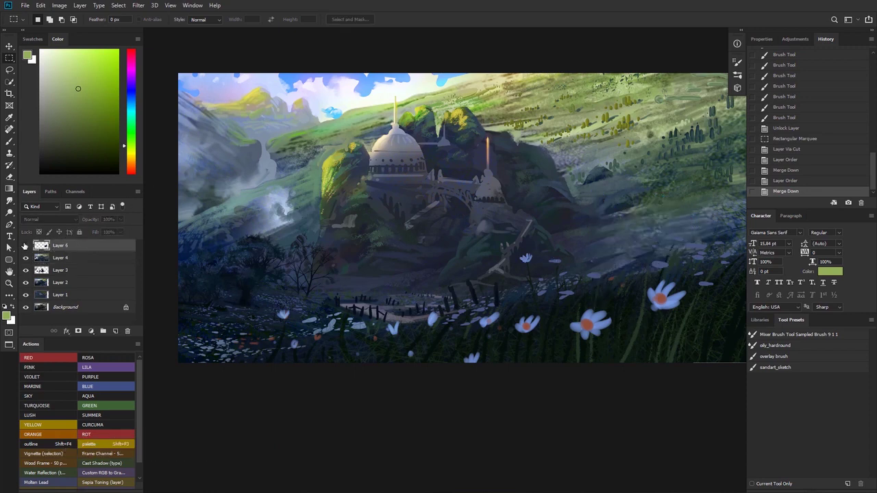
{"action": "left_click", "coordinate": [26, 246]}
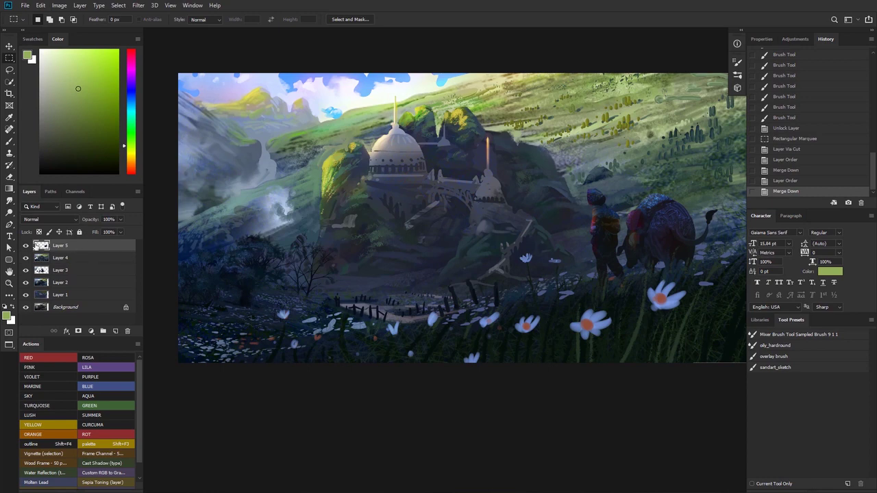
{"action": "left_click", "coordinate": [25, 245]}
{"action": "left_click", "coordinate": [25, 245]}
{"action": "left_click", "coordinate": [25, 245]}
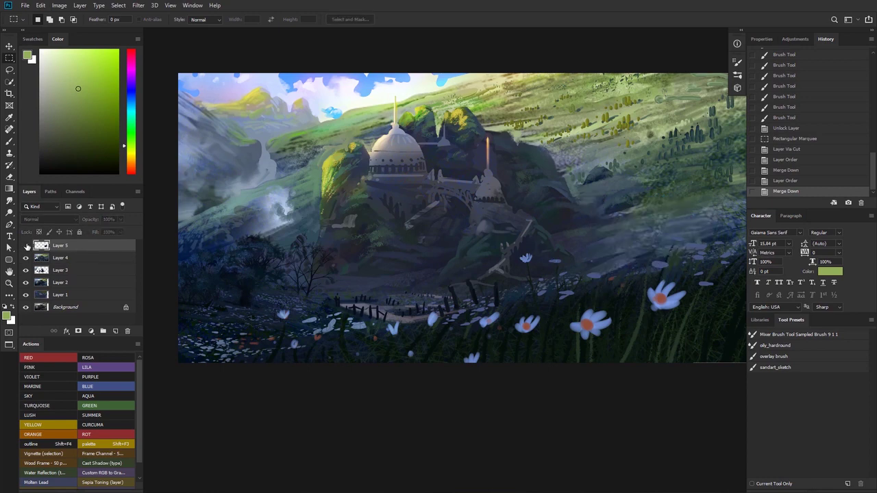